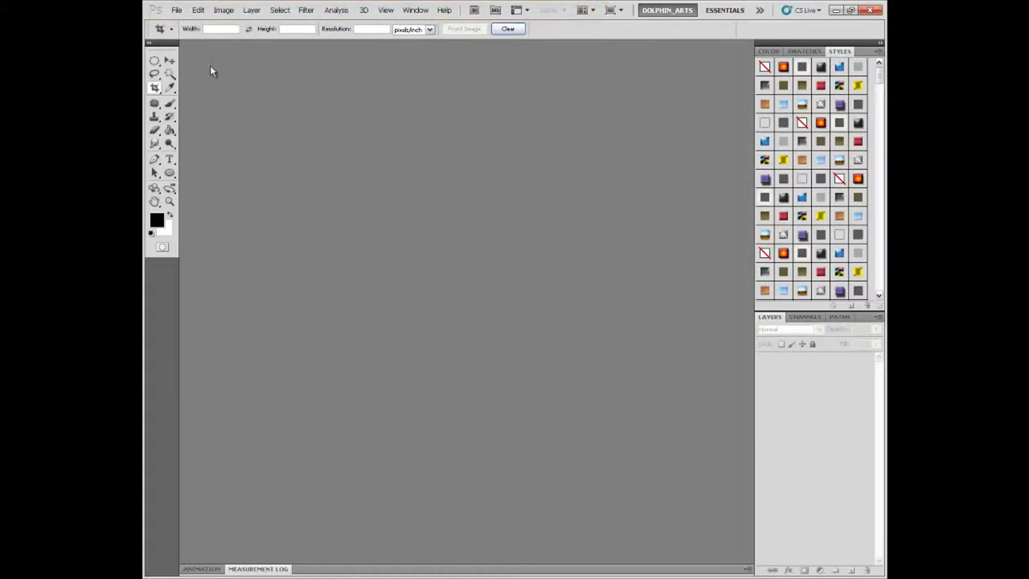
# Try the Move, Paint Bucket and Gradient tools, ending back on Paint Bucket.
pyautogui.click(169, 61)
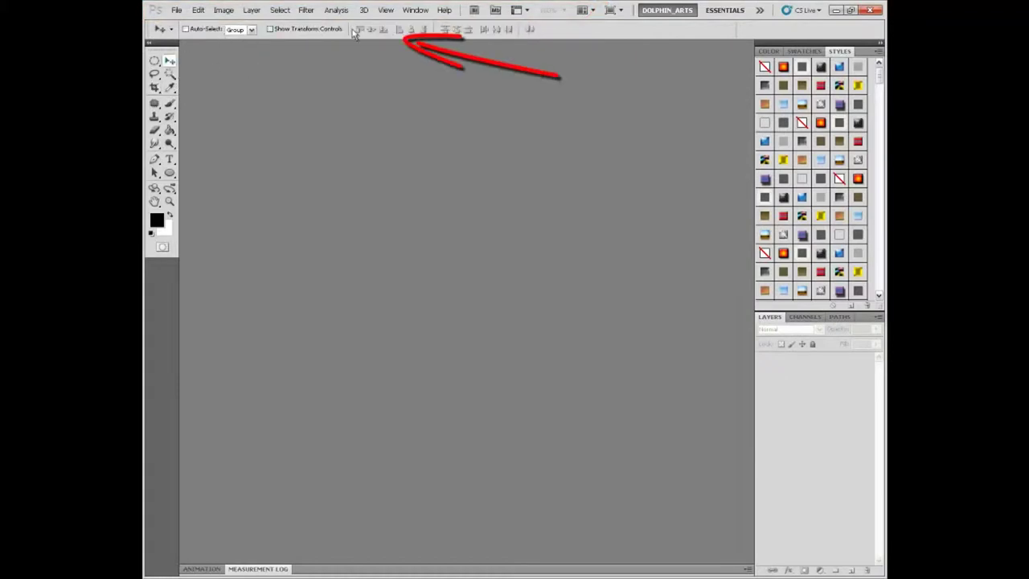
pyautogui.click(170, 130)
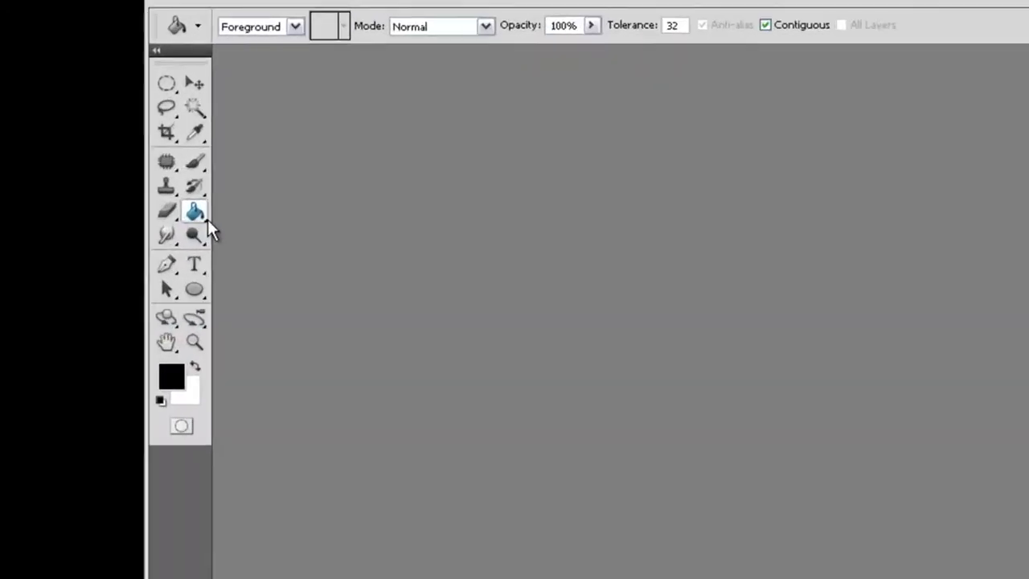
pyautogui.rightClick(208, 222)
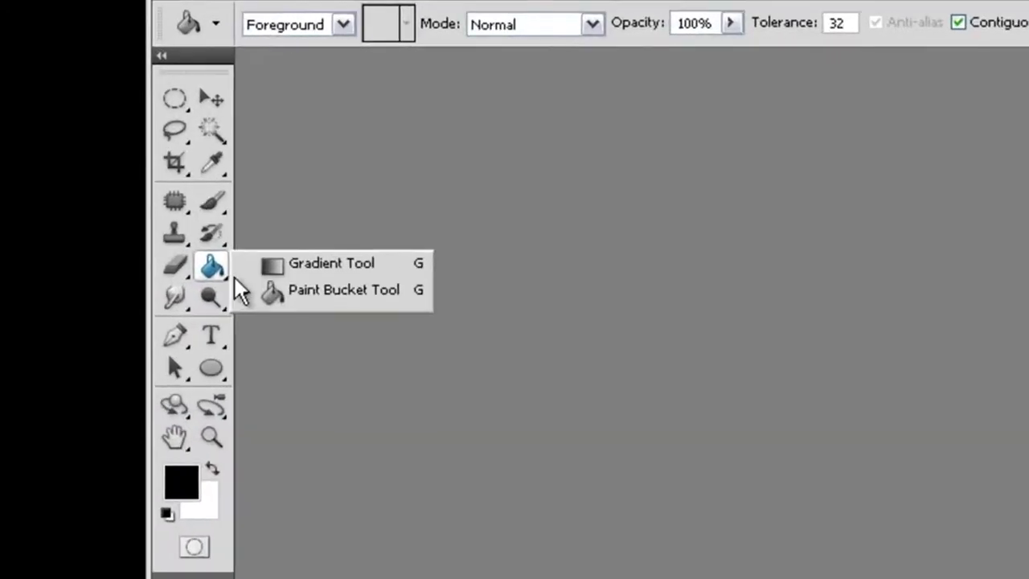
pyautogui.click(269, 217)
pyautogui.rightClick(215, 265)
pyautogui.click(267, 290)
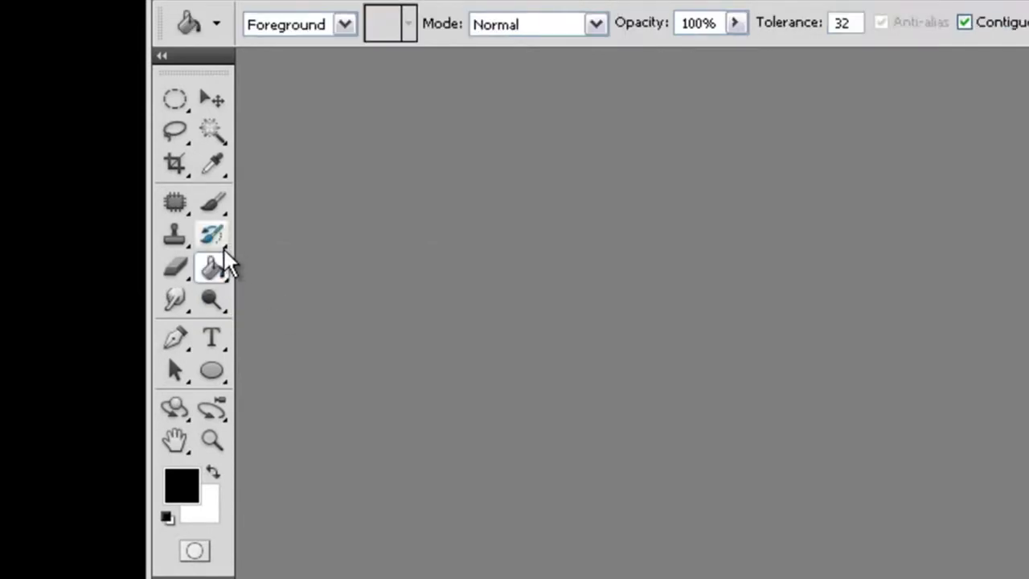
# Select the Brush tool, swap colours, then reset to default black and white.
pyautogui.click(221, 205)
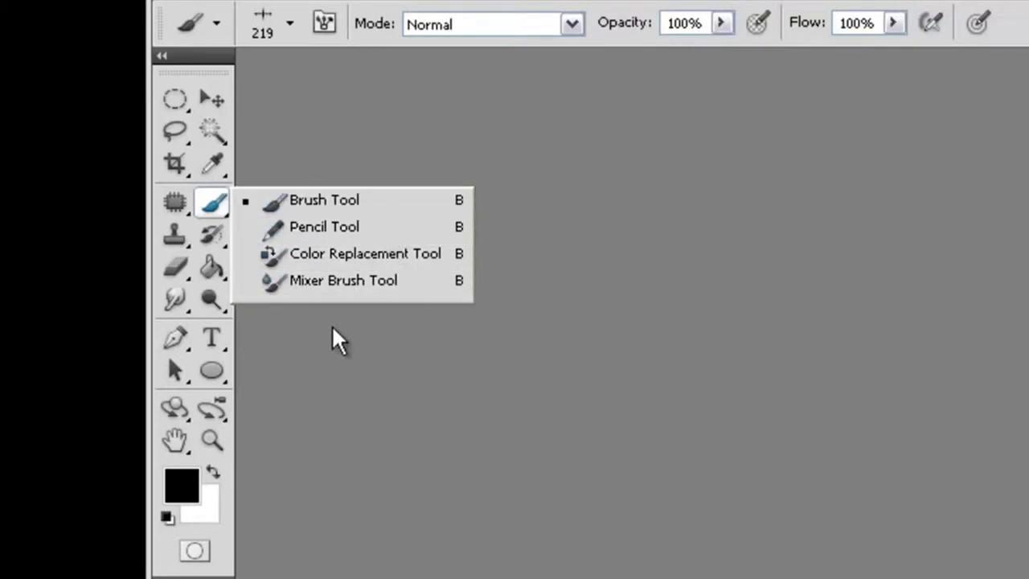
pyautogui.click(298, 199)
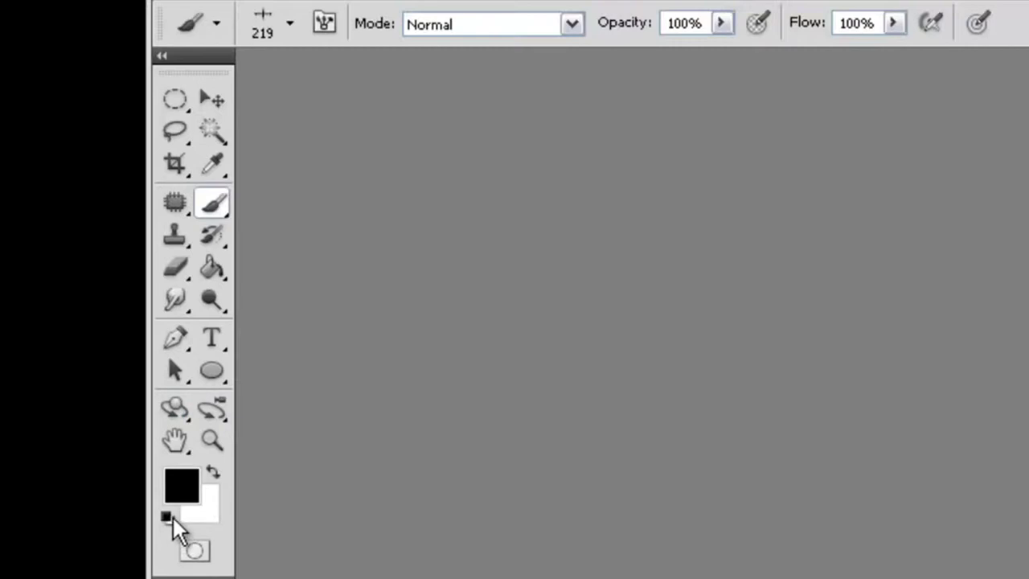
pyautogui.click(209, 472)
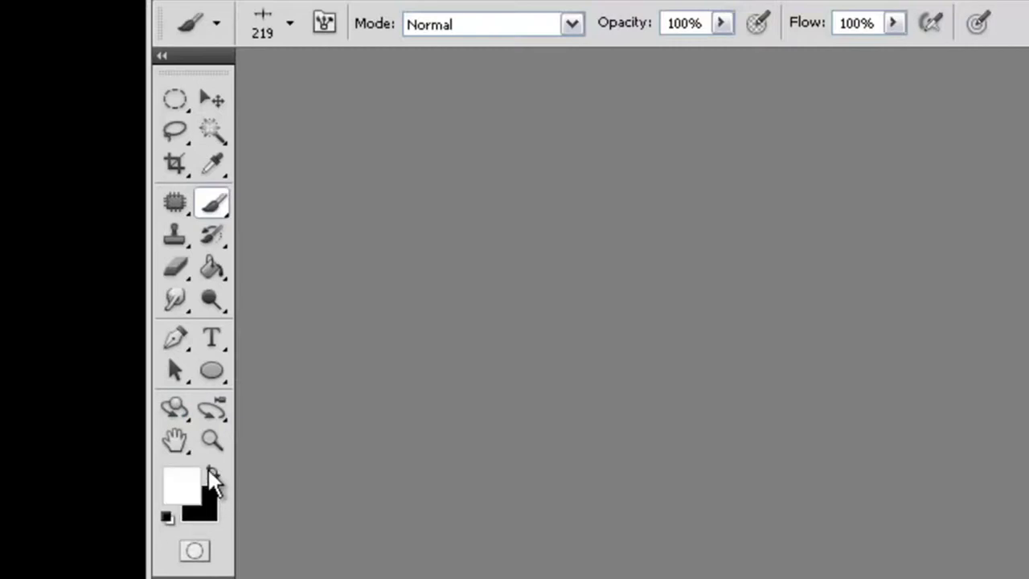
pyautogui.click(168, 516)
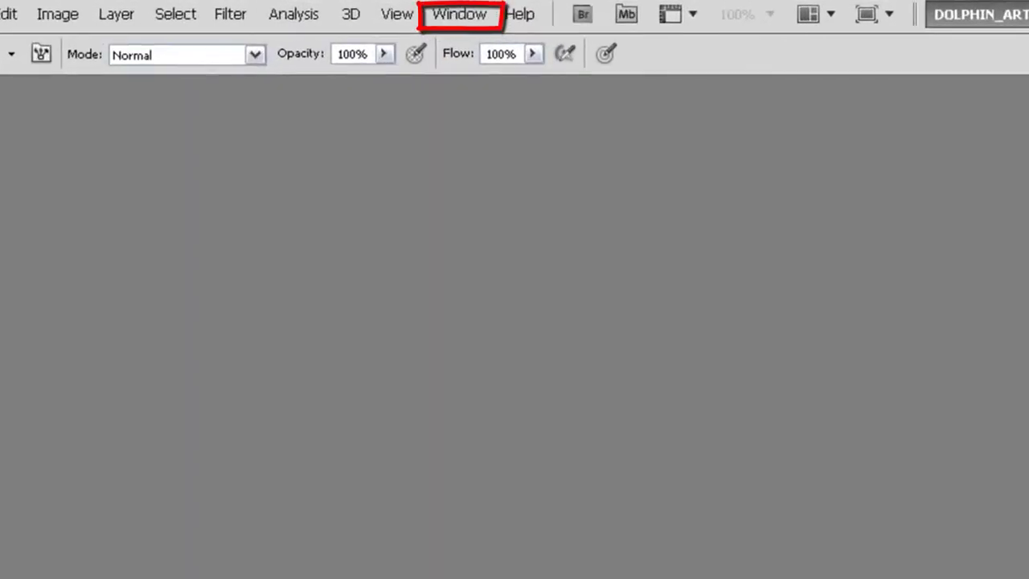
# Hide the Layers and Styles panels via the Window menu.
pyautogui.click(465, 15)
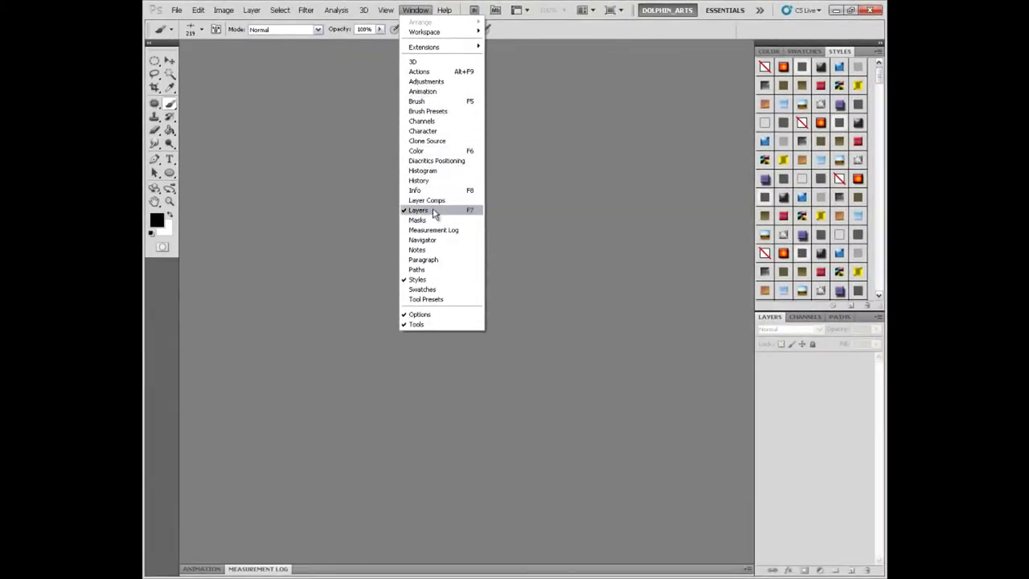
pyautogui.click(417, 212)
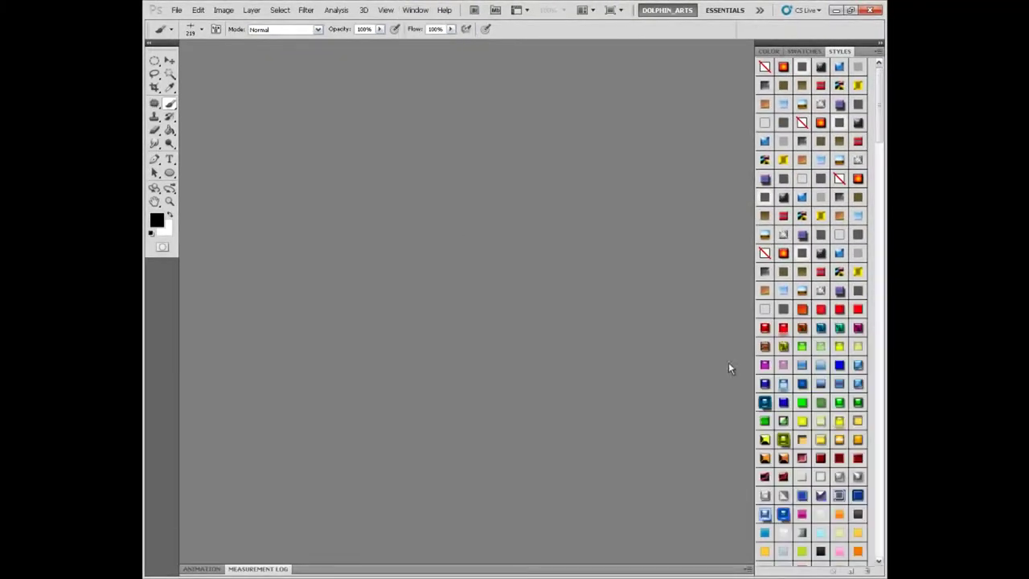
pyautogui.click(416, 10)
pyautogui.click(429, 280)
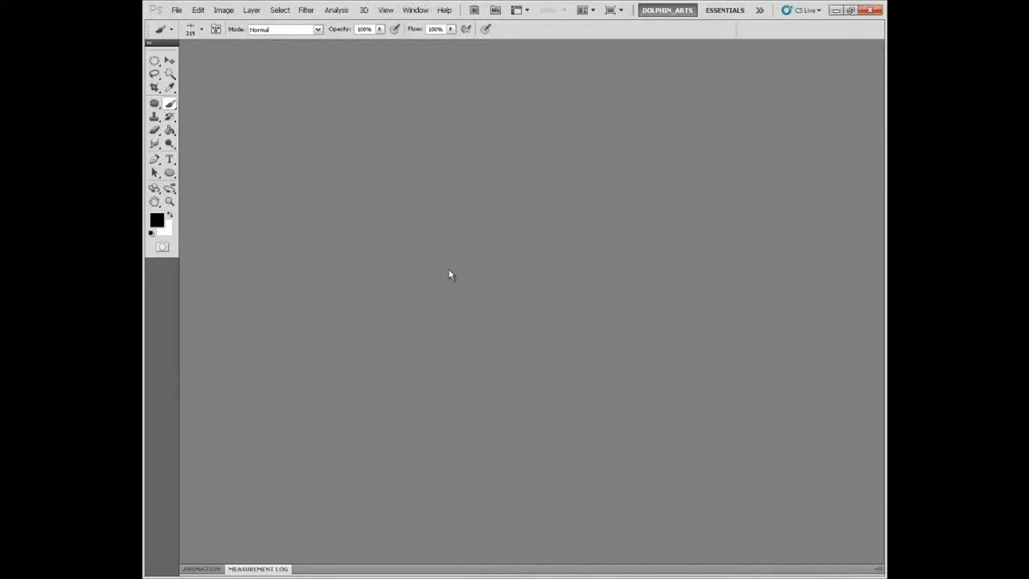
# Hide the Tools panel and Options bar, and show the Animation timeline.
pyautogui.click(415, 9)
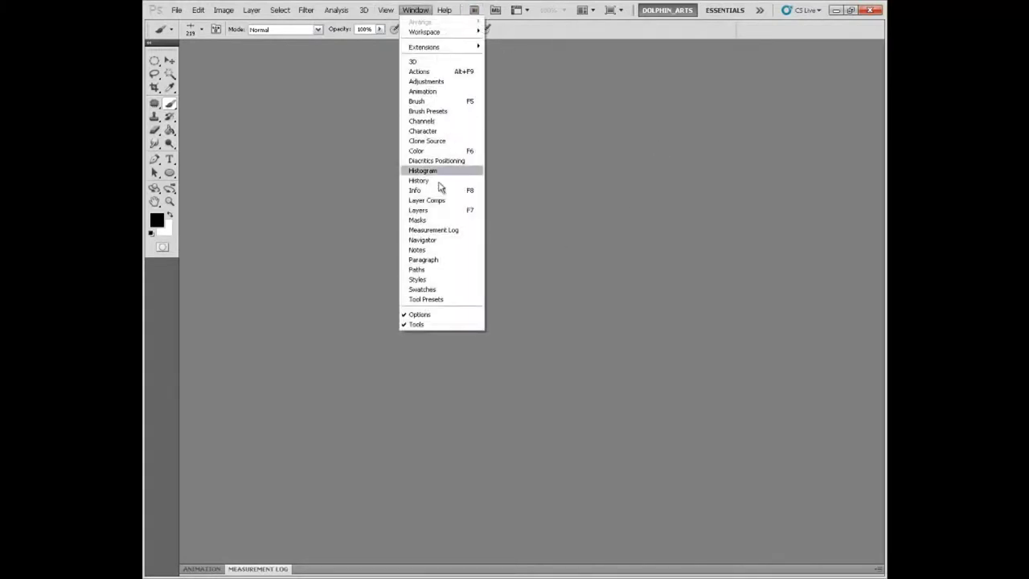
pyautogui.click(434, 324)
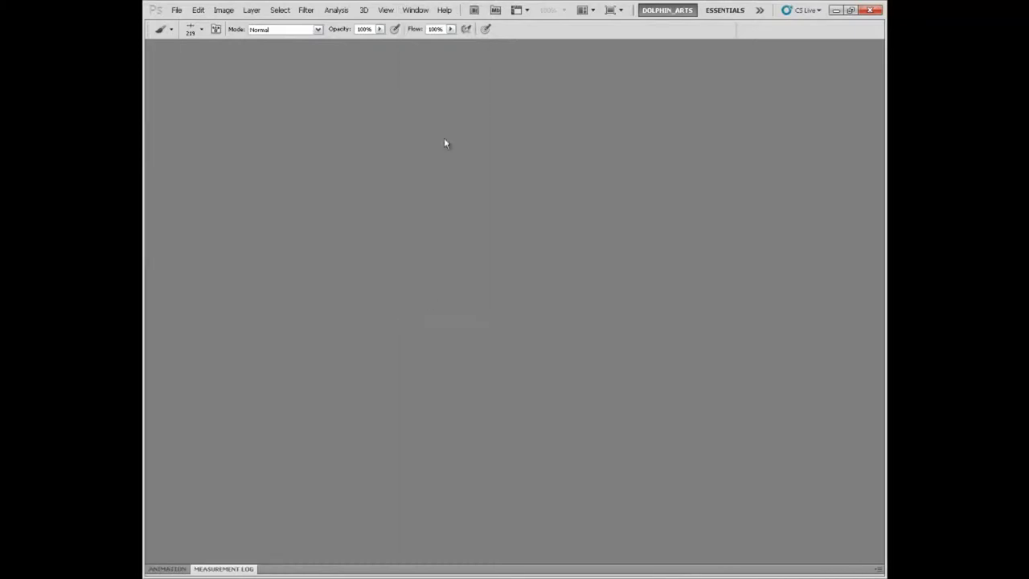
pyautogui.click(414, 9)
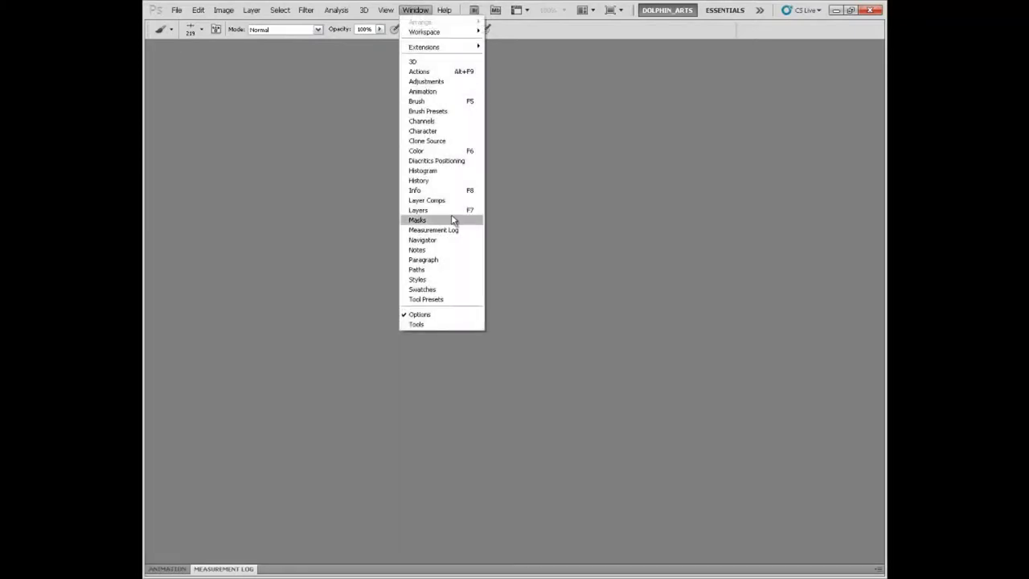
pyautogui.click(444, 315)
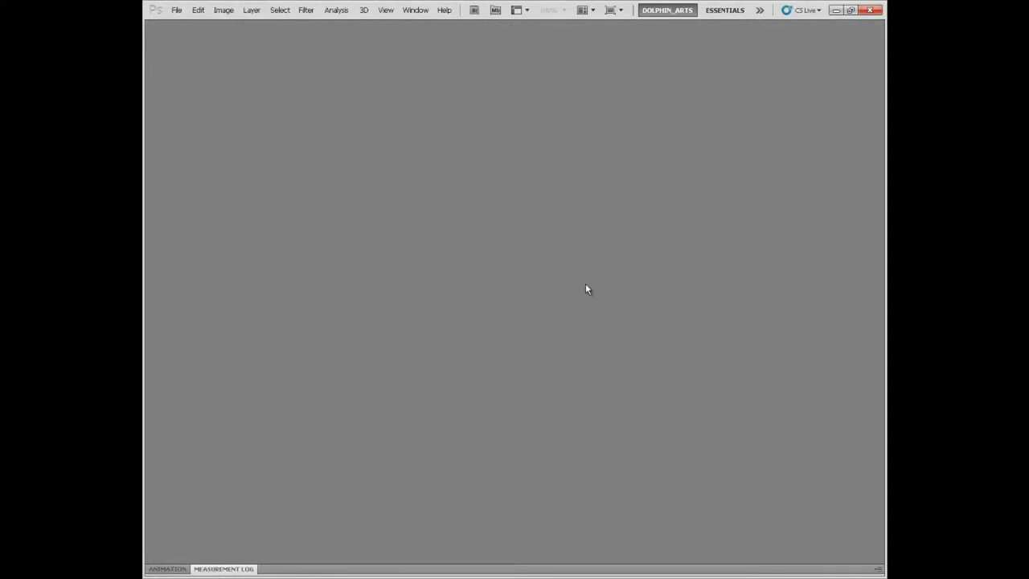
pyautogui.click(417, 10)
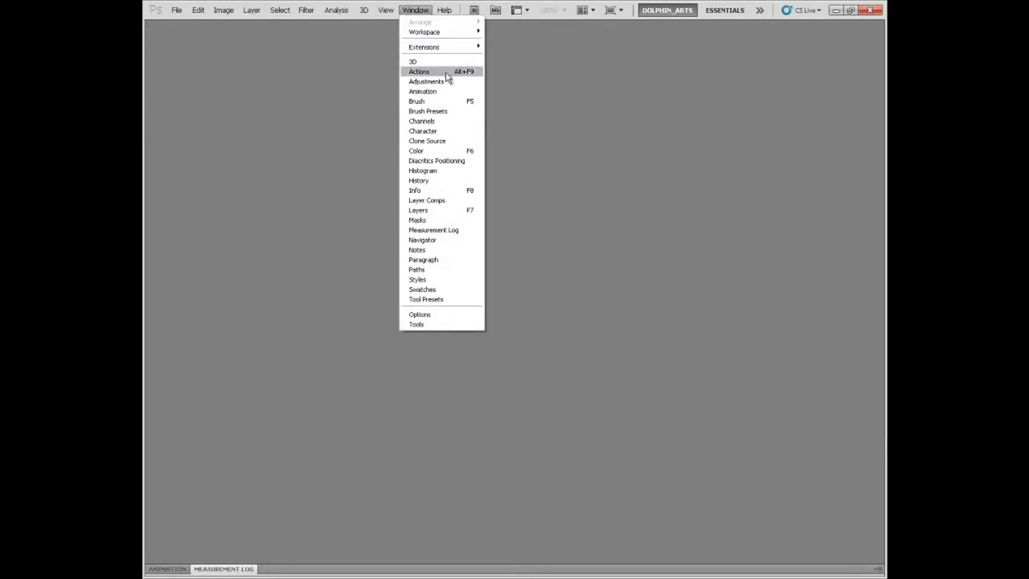
pyautogui.click(428, 93)
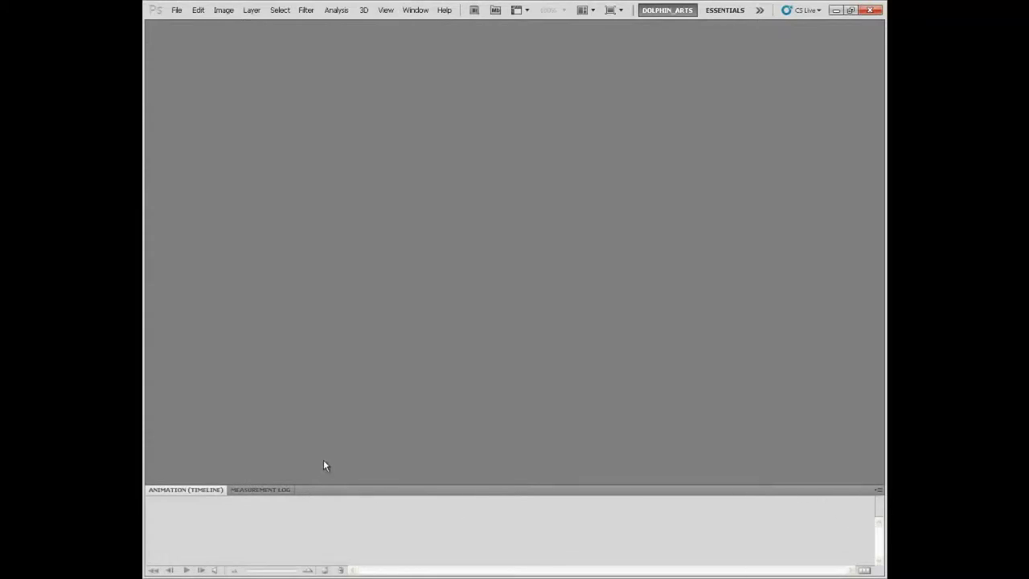
# Show the Channels panel and cycle through the Channels, Paths and Layers tabs.
pyautogui.click(416, 9)
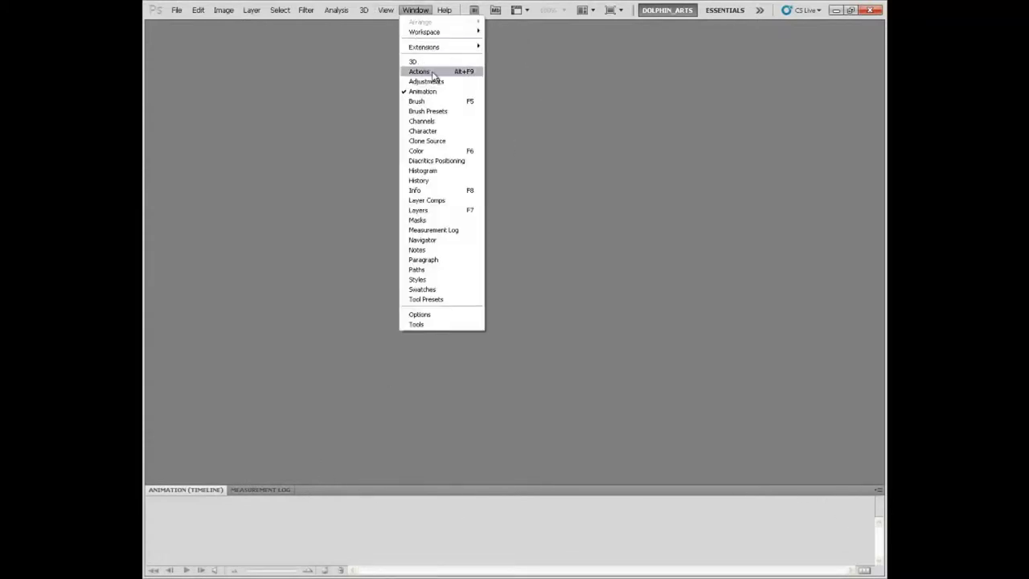
pyautogui.click(420, 121)
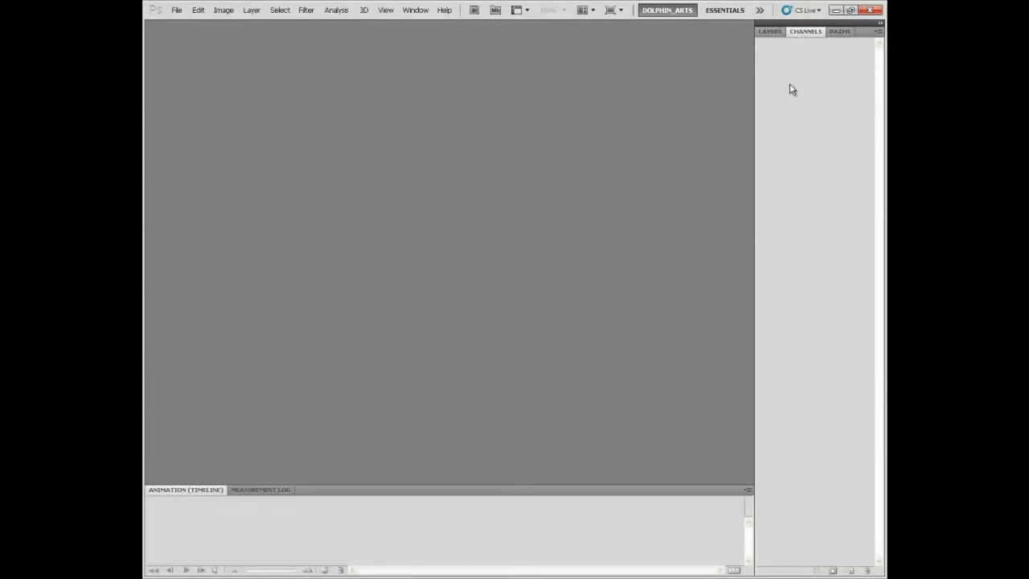
pyautogui.click(773, 32)
pyautogui.click(834, 33)
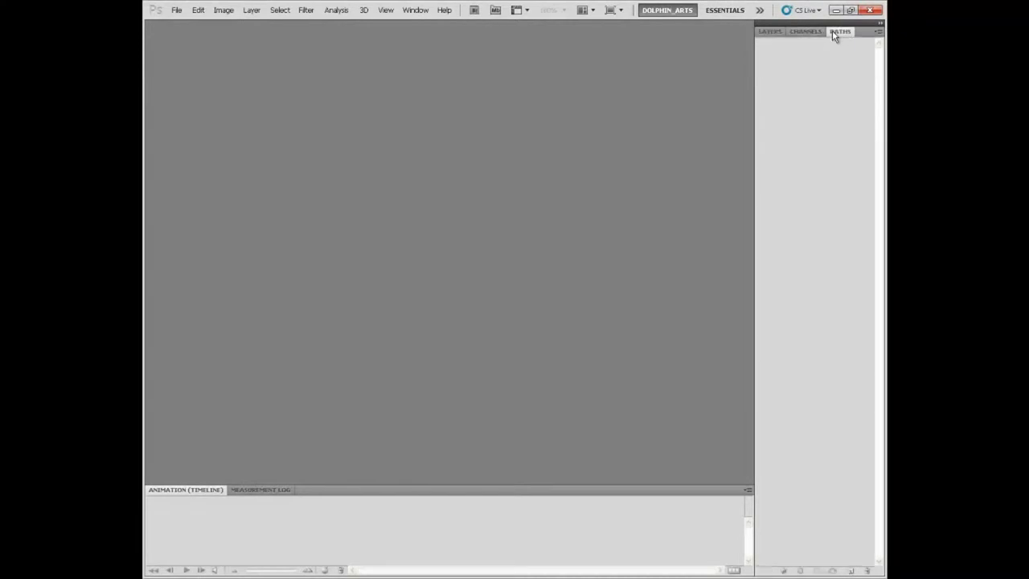
pyautogui.click(768, 32)
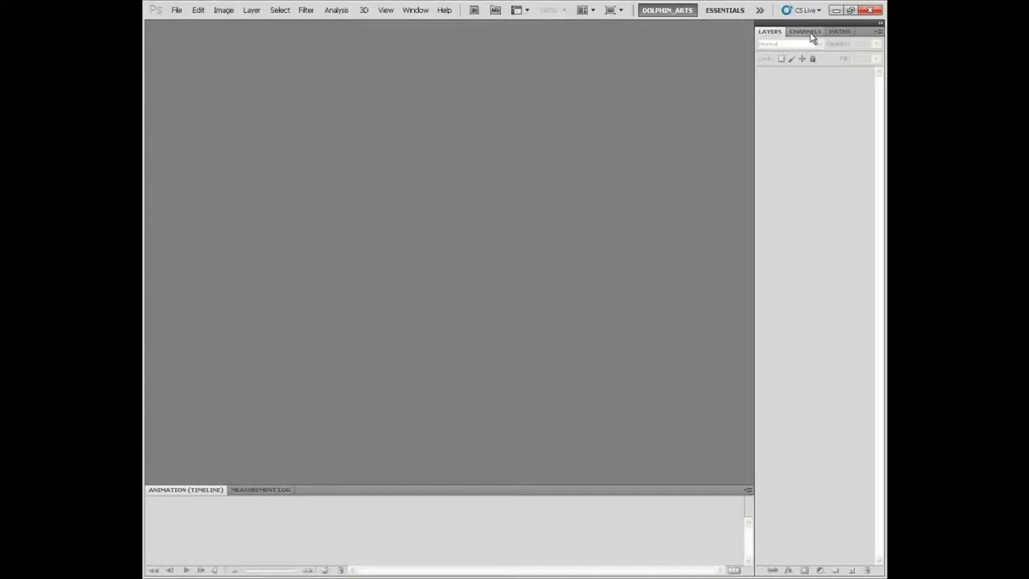
# Browse the Window menu while bringing the Channels, Paths and Layers tabs forward.
pyautogui.click(402, 11)
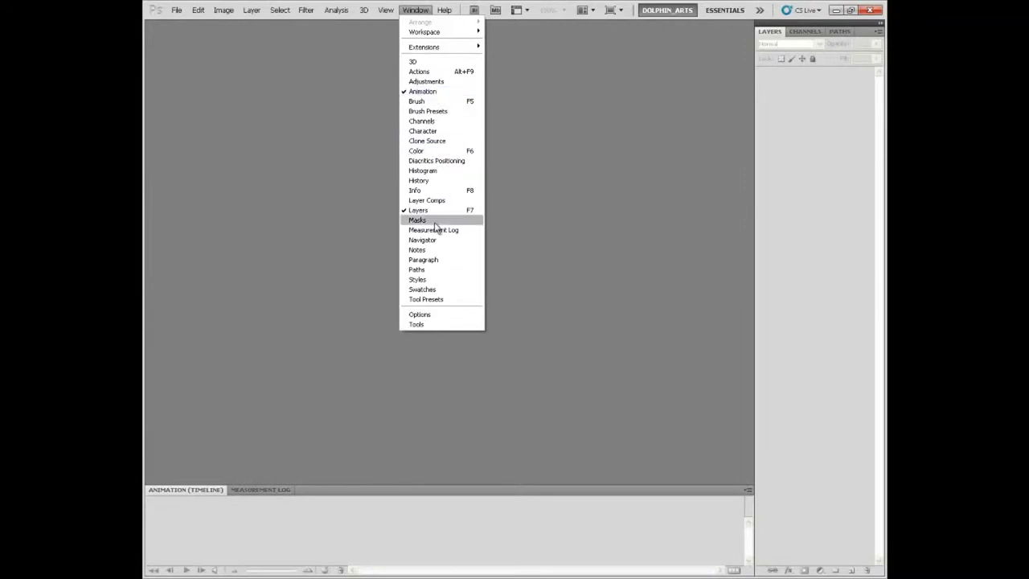
pyautogui.click(816, 32)
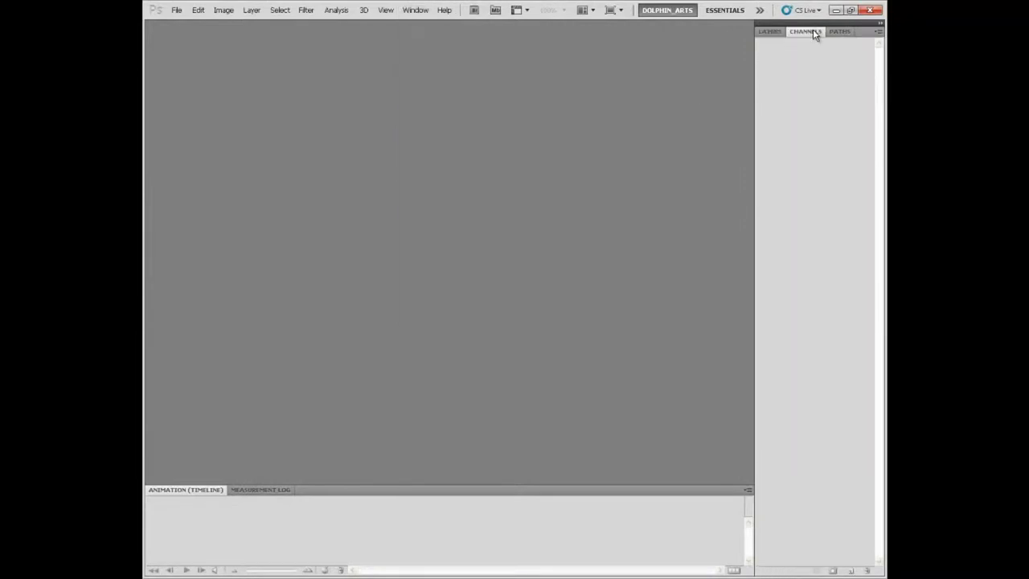
pyautogui.click(813, 31)
pyautogui.click(412, 10)
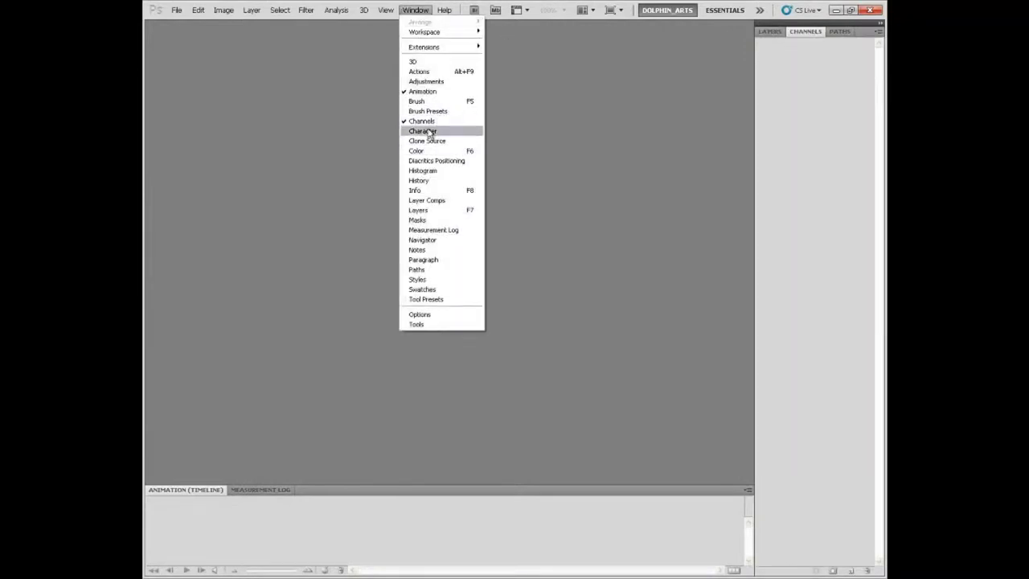
pyautogui.click(841, 32)
pyautogui.click(416, 9)
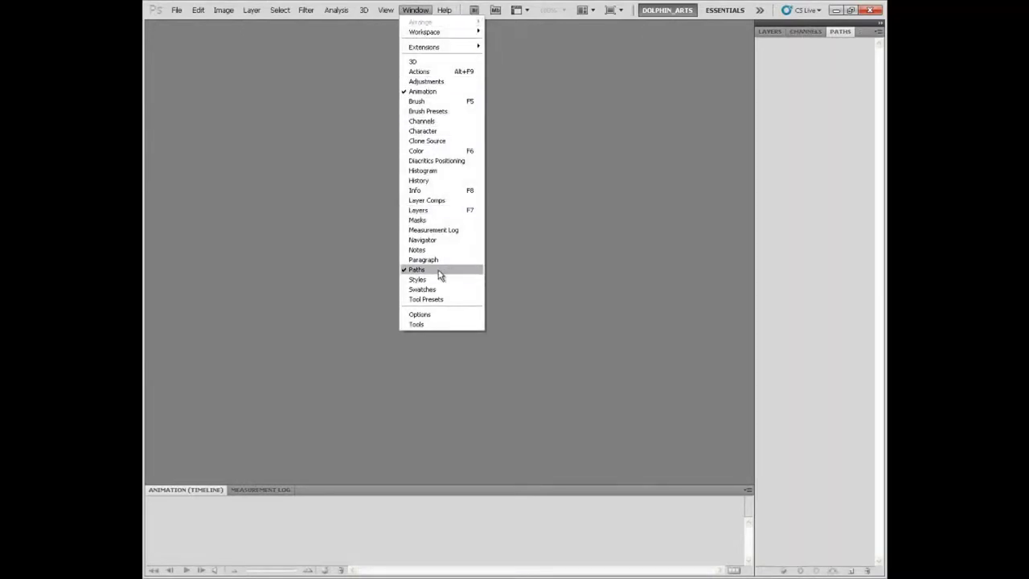
pyautogui.click(771, 34)
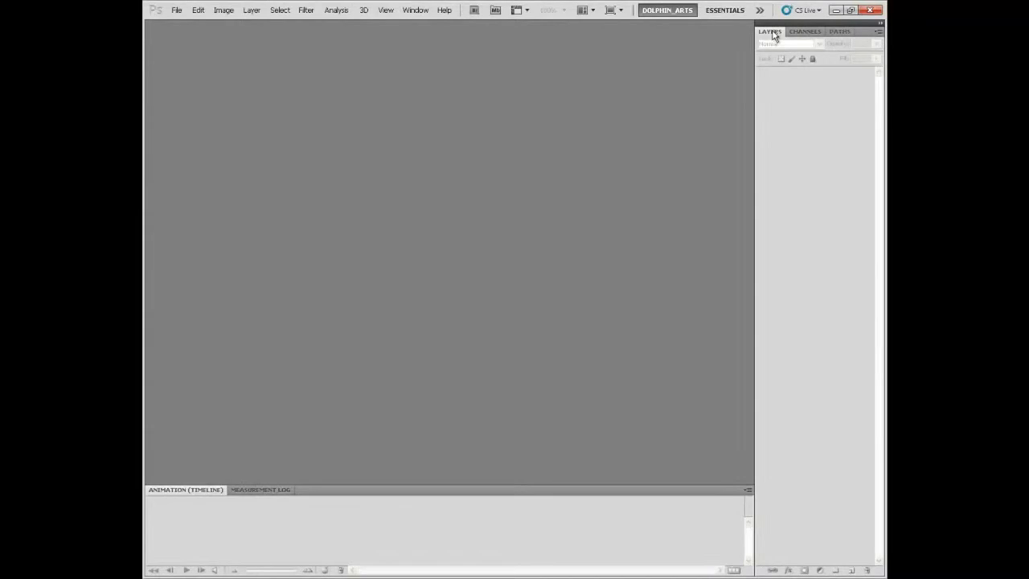
pyautogui.click(416, 9)
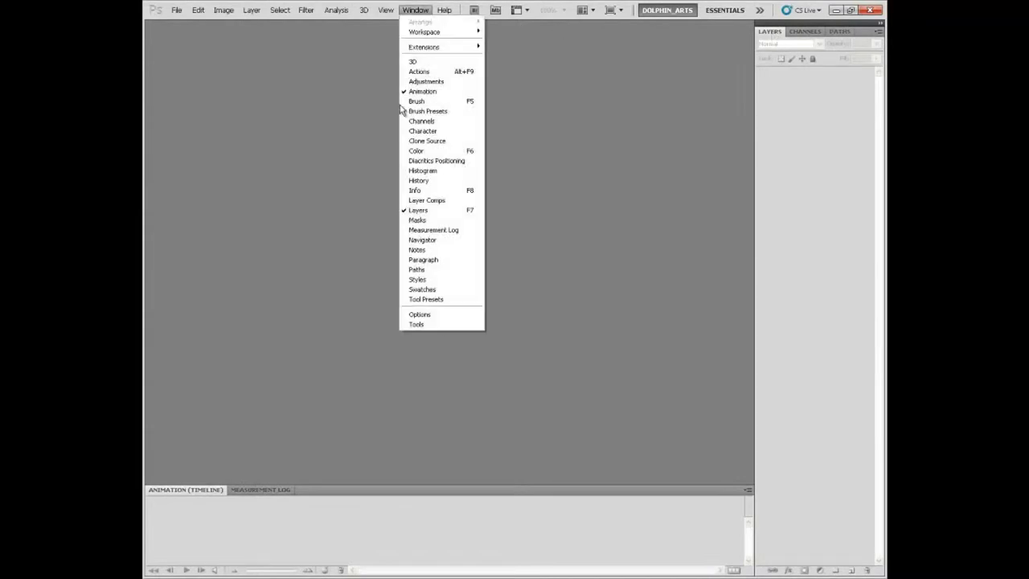
# Show the Color panel and drag the Styles panel shorter above Layers.
pyautogui.click(438, 151)
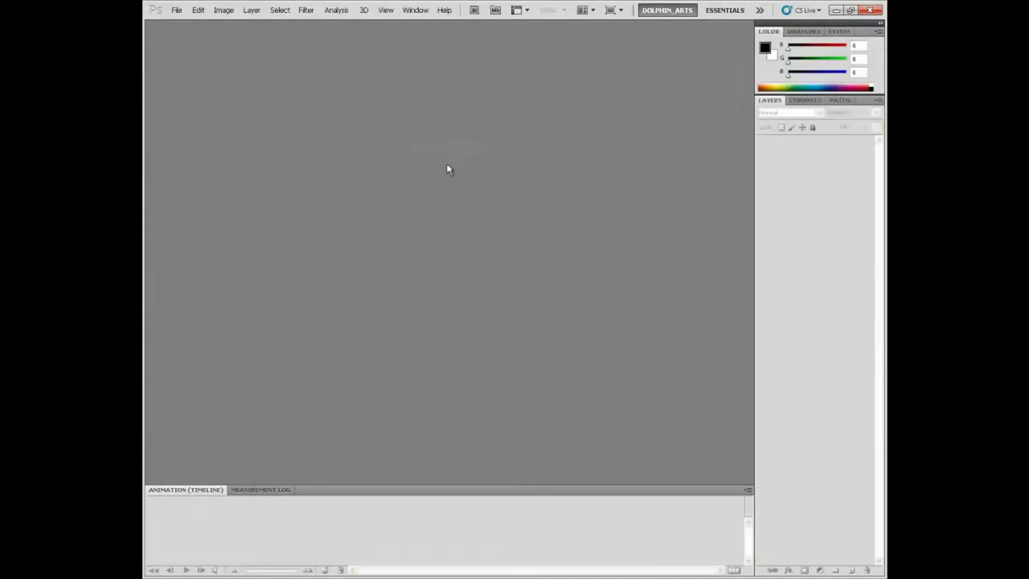
pyautogui.click(847, 32)
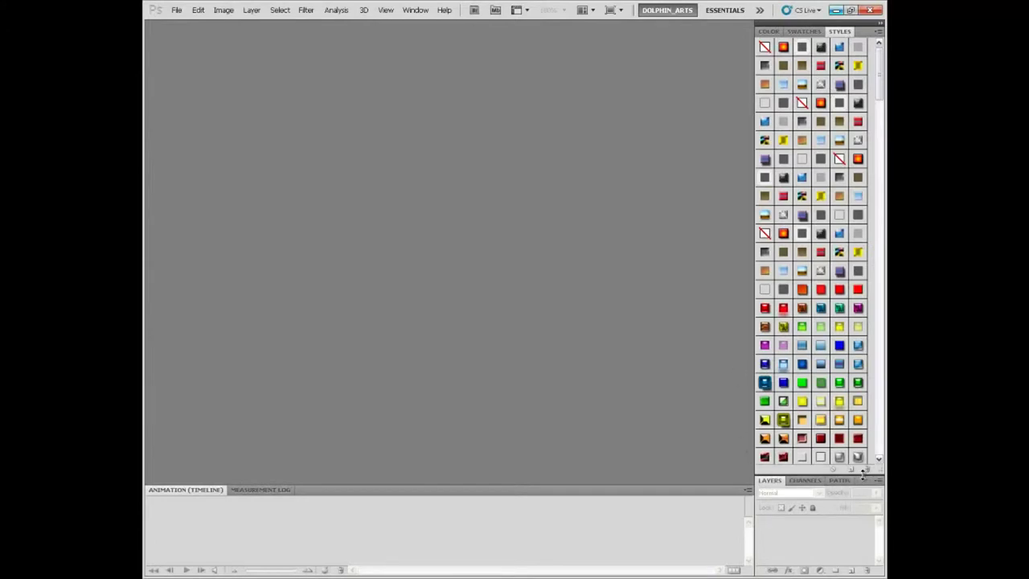
pyautogui.moveTo(858, 473); pyautogui.dragTo(856, 177)
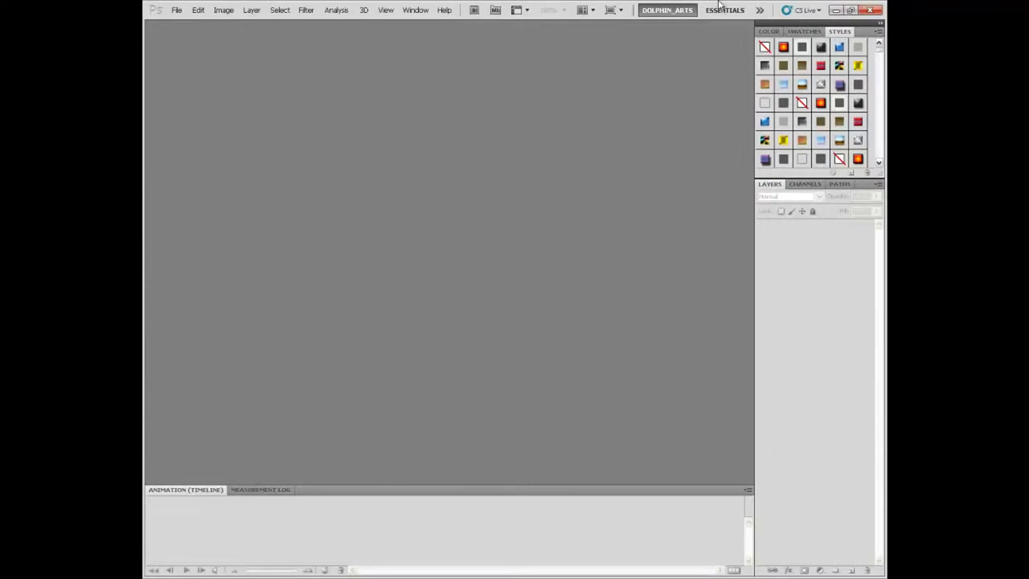
pyautogui.click(412, 12)
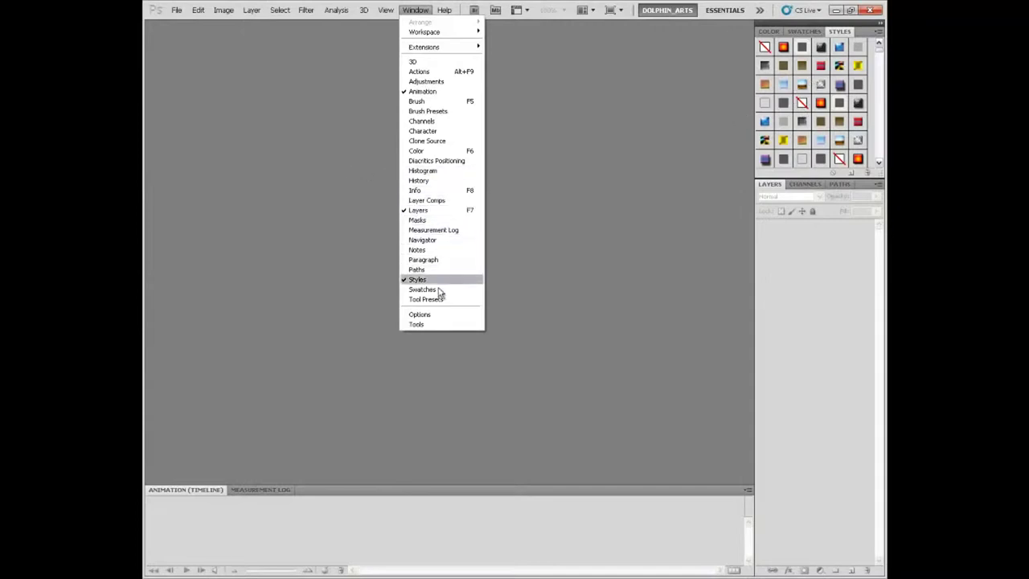
# Show the Tools panel, hide the Animation timeline, and readjust the Styles/Layers divider.
pyautogui.click(424, 326)
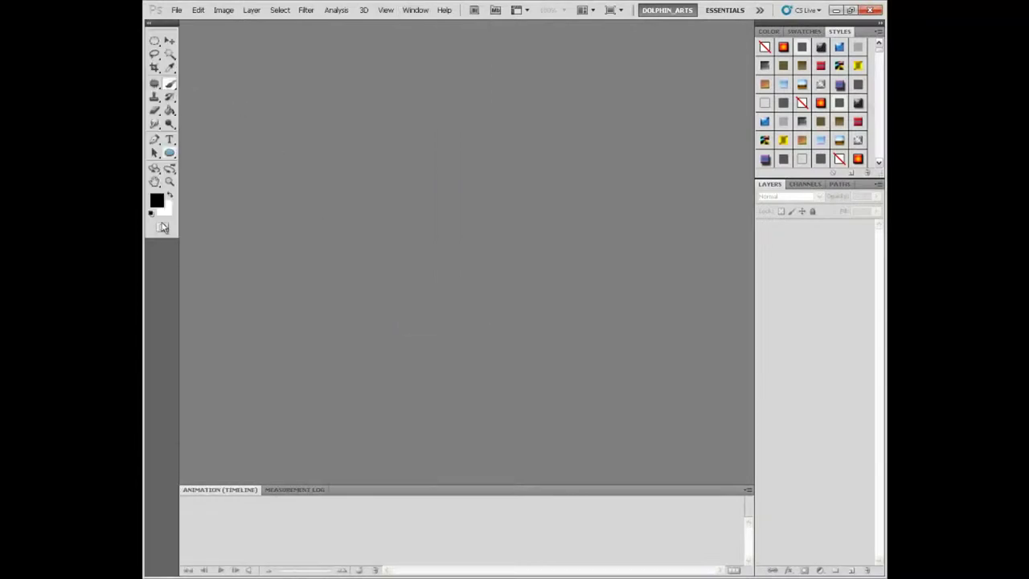
pyautogui.moveTo(817, 174)
pyautogui.mouseDown()
pyautogui.moveTo(816, 472)
pyautogui.moveTo(854, 184)
pyautogui.mouseUp()
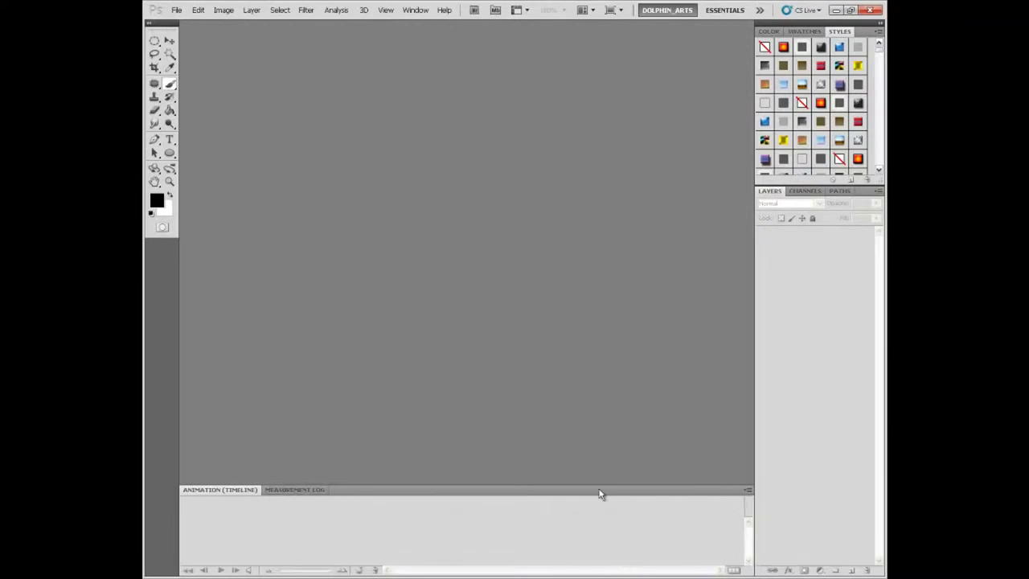
pyautogui.click(416, 10)
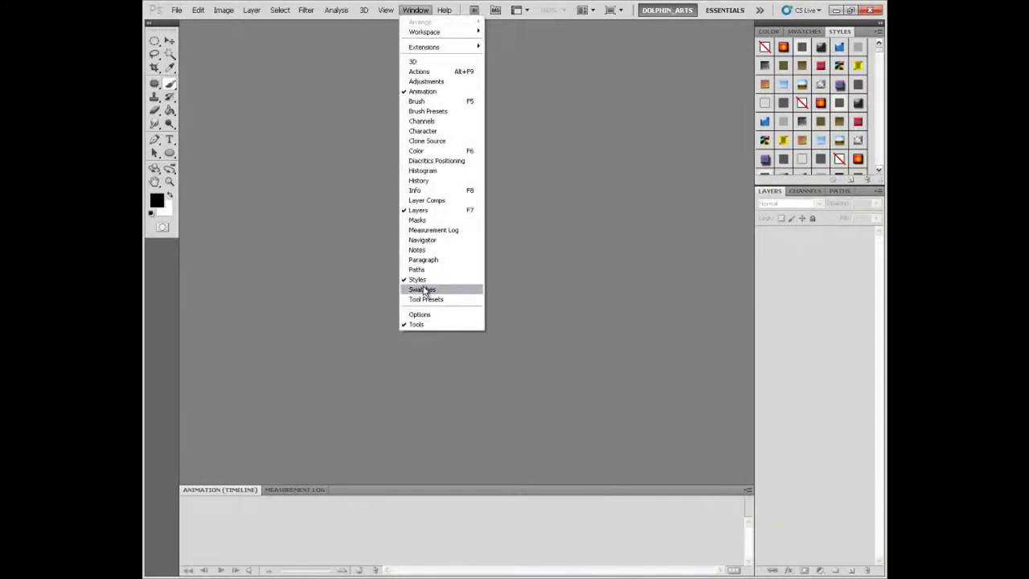
pyautogui.click(422, 92)
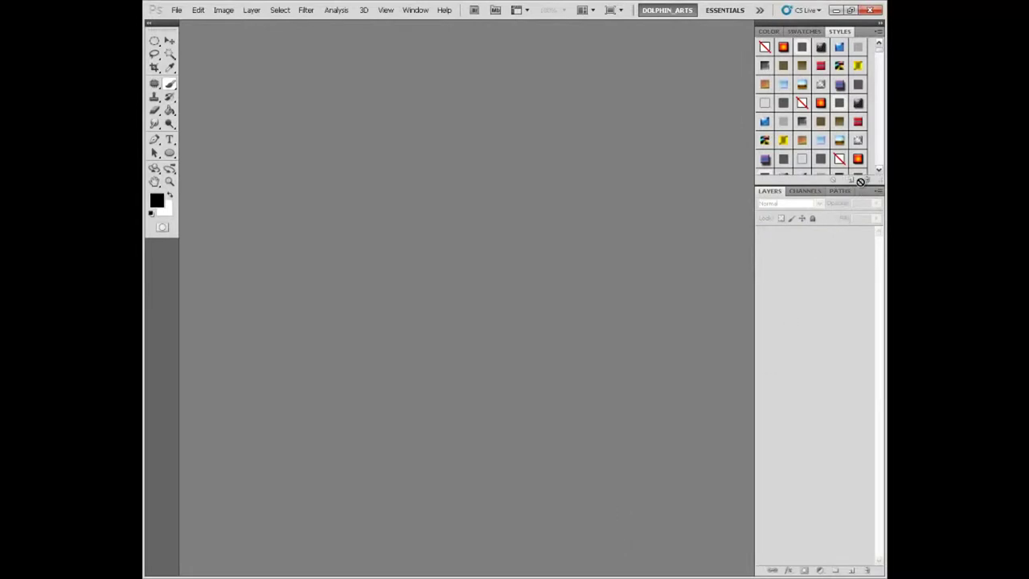
pyautogui.moveTo(861, 184); pyautogui.dragTo(852, 177)
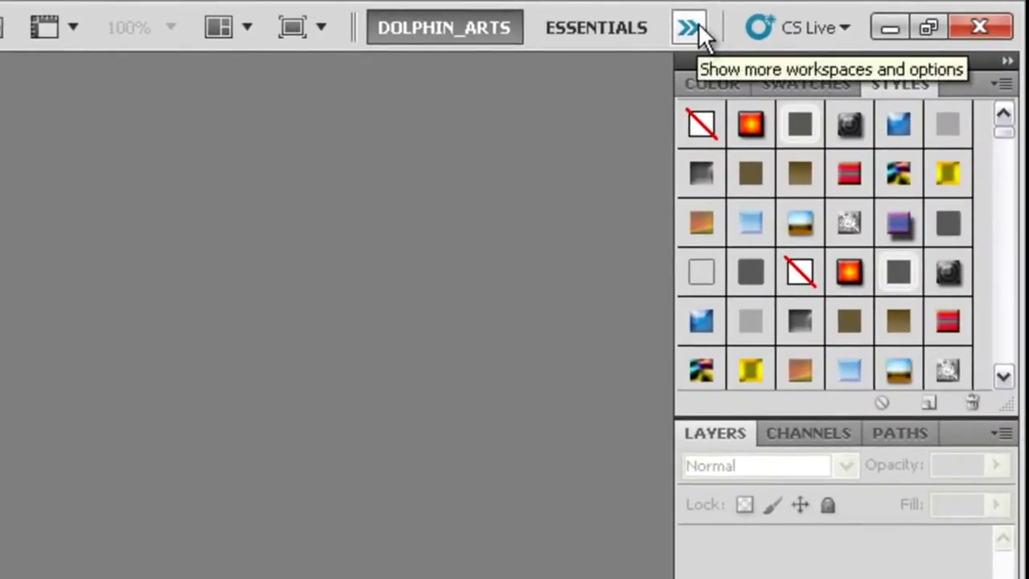
pyautogui.click(687, 28)
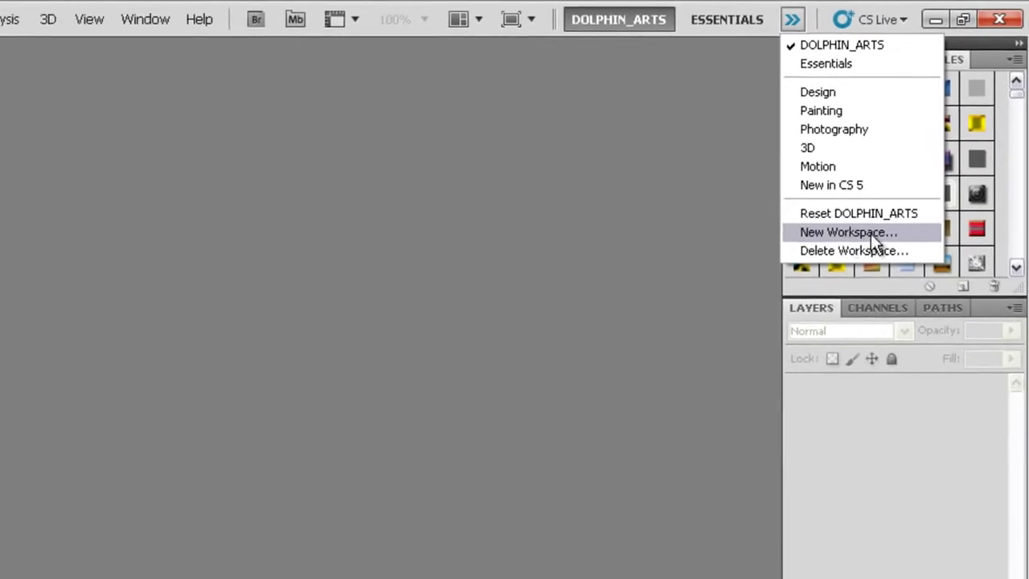
pyautogui.click(886, 234)
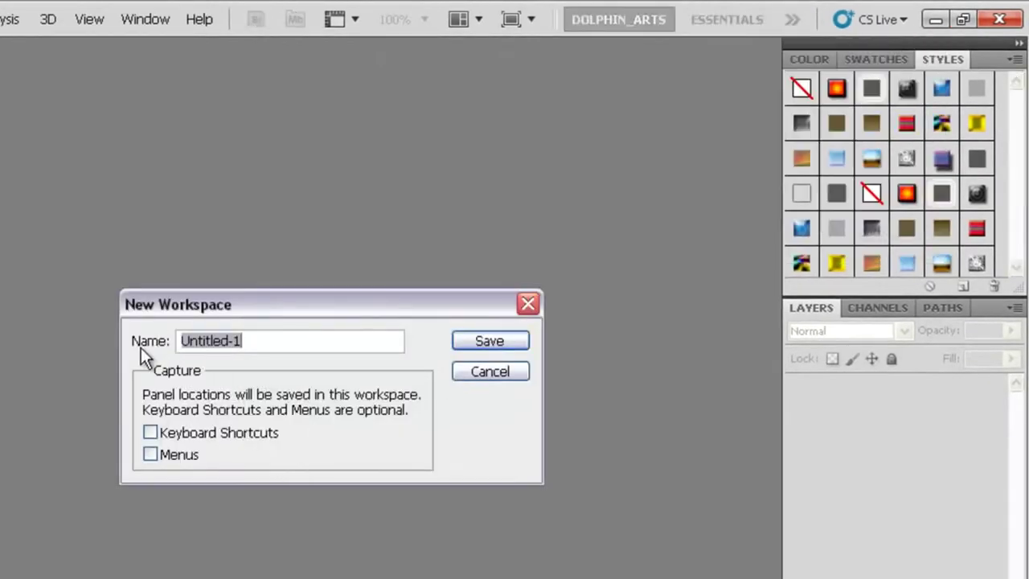
pyautogui.moveTo(246, 341); pyautogui.dragTo(180, 340)
pyautogui.click(151, 454)
pyautogui.click(160, 434)
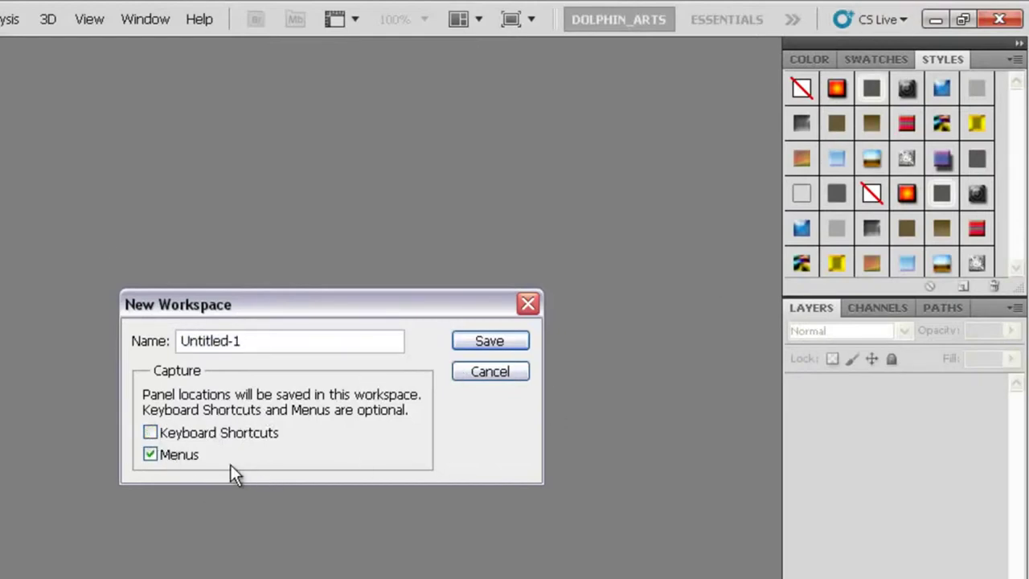
pyautogui.click(501, 375)
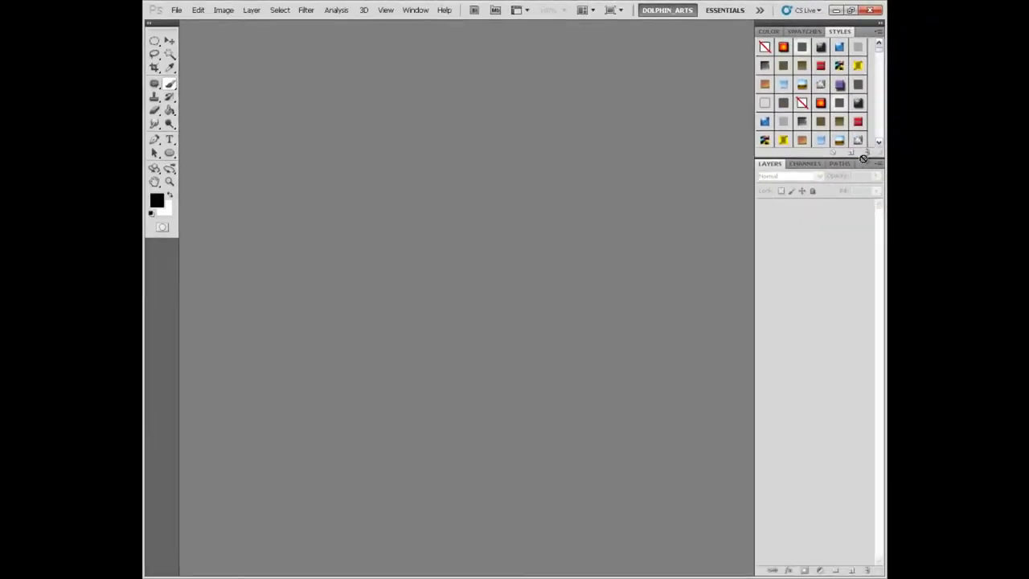
# Drag the Styles/Layers divider down so more rows of styles show.
pyautogui.moveTo(862, 158); pyautogui.dragTo(862, 231)
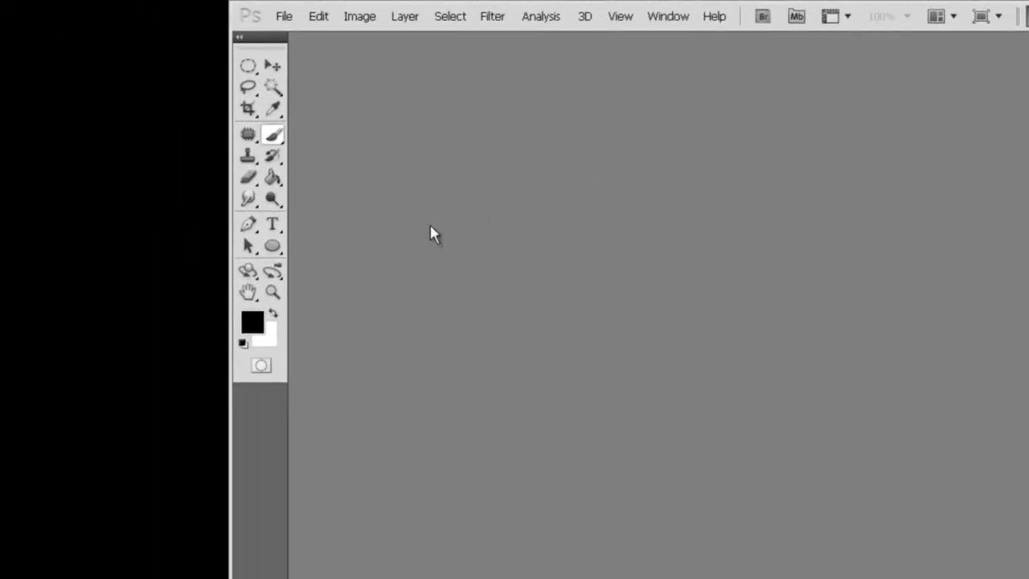
pyautogui.click(284, 16)
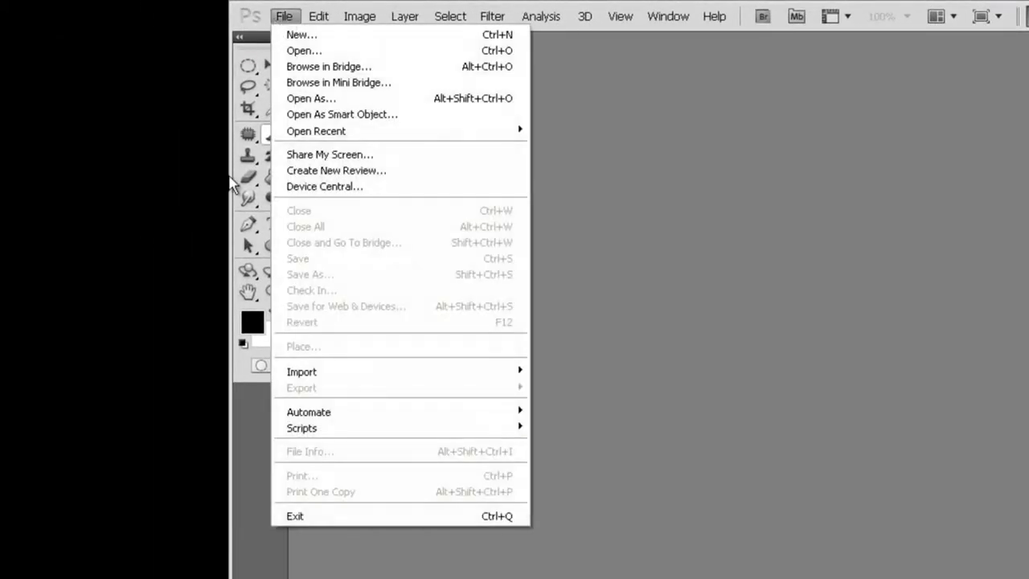
# Start a new document and name it Dolphin.
pyautogui.click(422, 35)
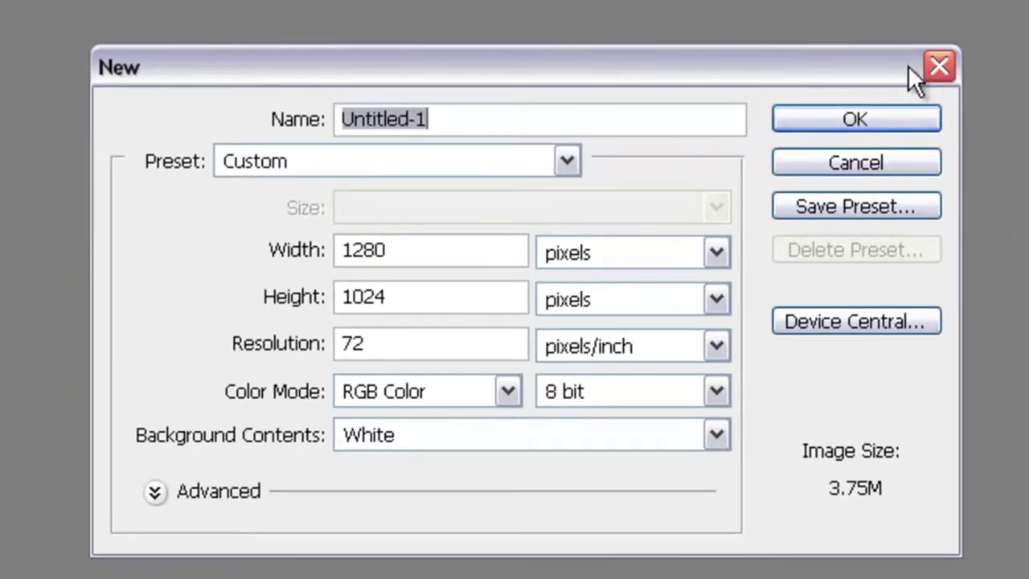
pyautogui.moveTo(482, 129); pyautogui.dragTo(357, 85)
pyautogui.moveTo(550, 106); pyautogui.dragTo(192, 119)
pyautogui.write('D')
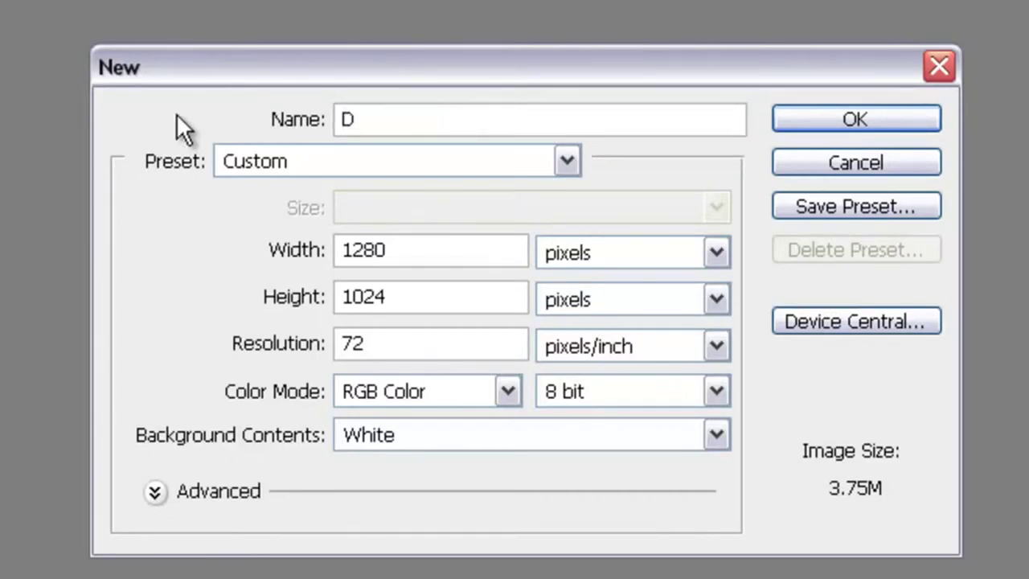
pyautogui.write('olphinb')
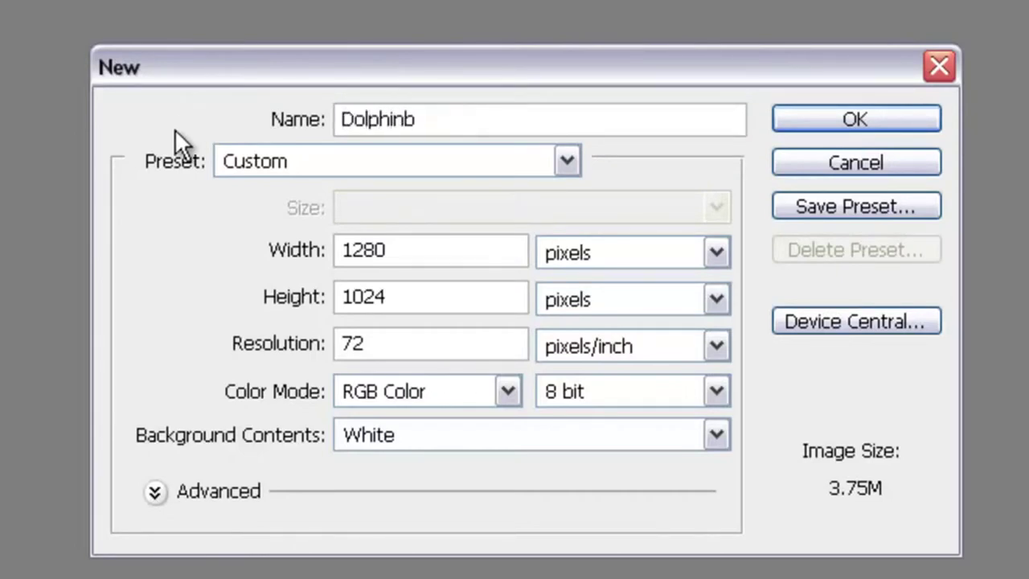
pyautogui.press('BackSpace')
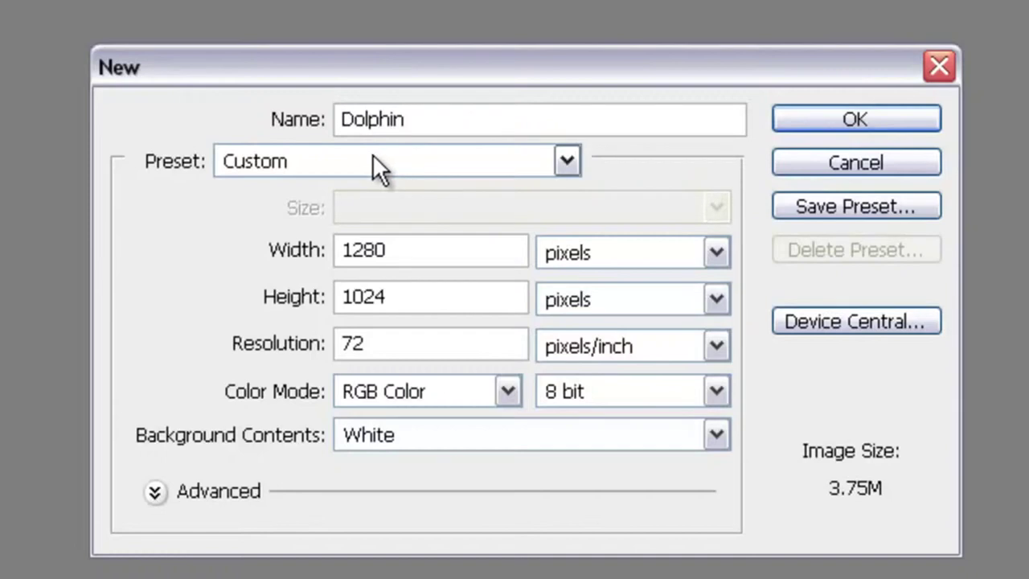
# Set width 600 and height 200 pixels with resolution 72 pixels/inch.
pyautogui.click(294, 249)
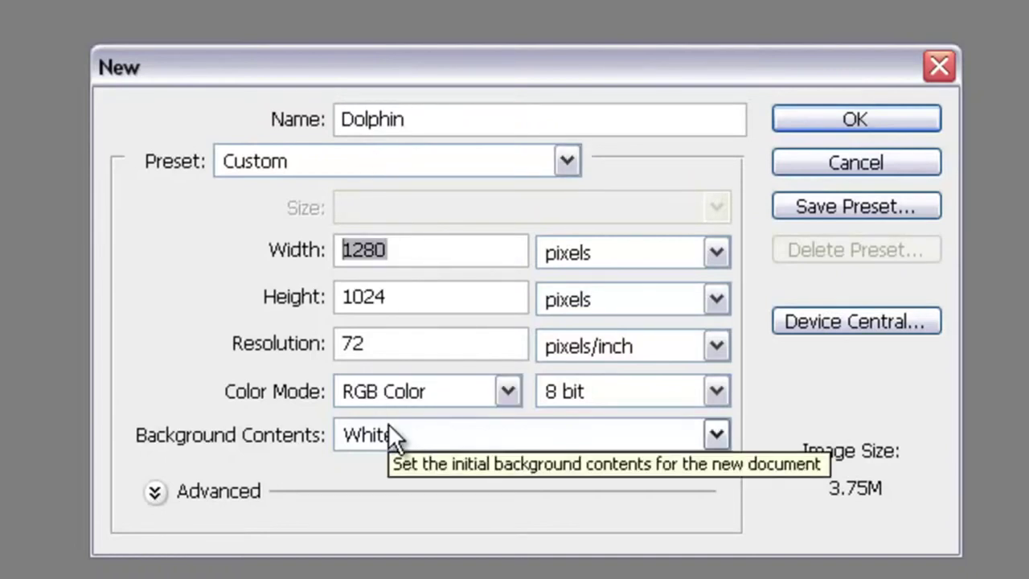
pyautogui.write('4')
pyautogui.press('BackSpace')
pyautogui.write('600')
pyautogui.press('Tab')
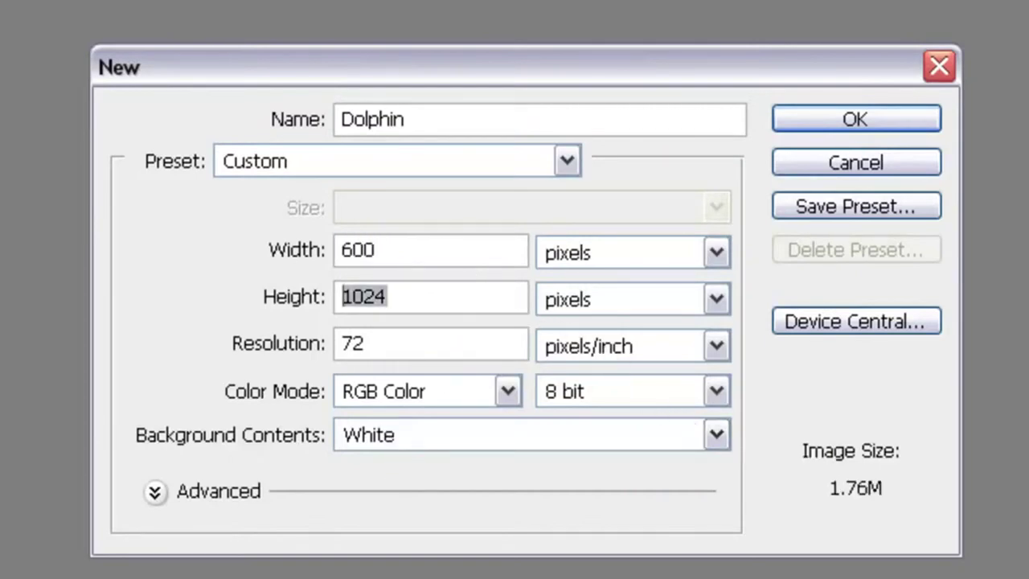
pyautogui.write('4')
pyautogui.press('BackSpace')
pyautogui.write('200')
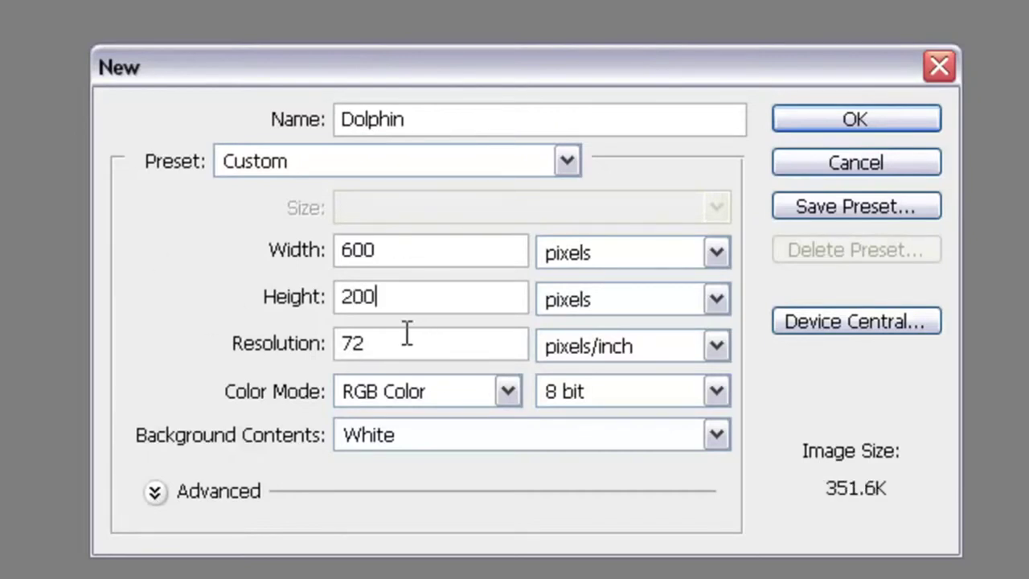
pyautogui.doubleClick(362, 344)
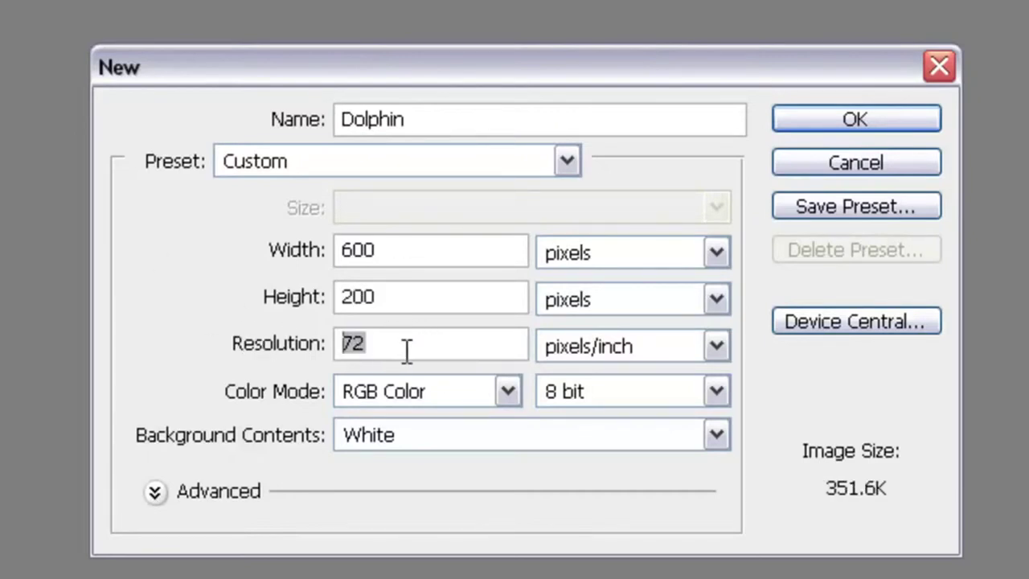
# Try Background Color and Transparent backgrounds, settle on White, and create the document.
pyautogui.click(448, 439)
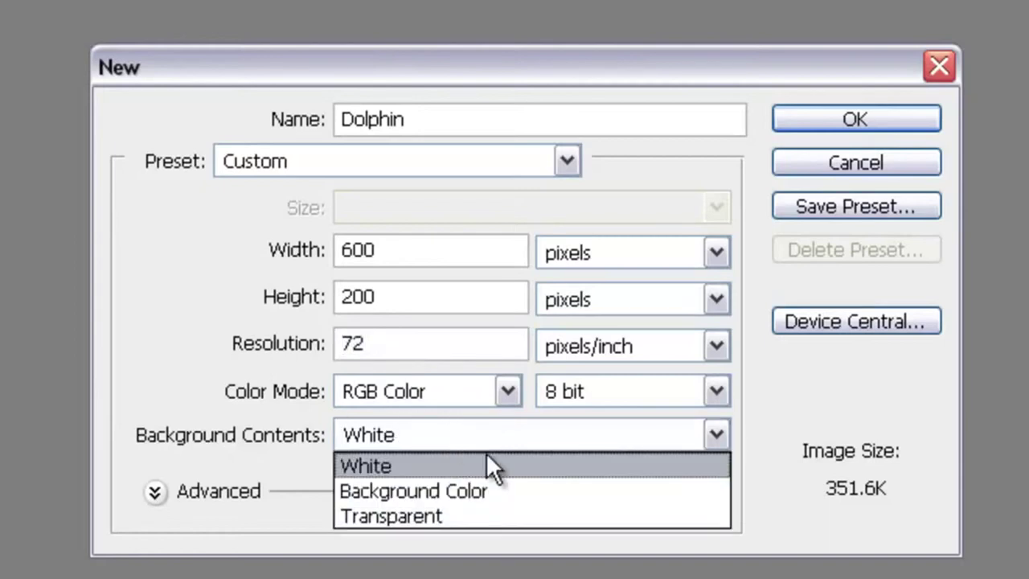
pyautogui.click(362, 465)
pyautogui.click(425, 439)
pyautogui.click(436, 490)
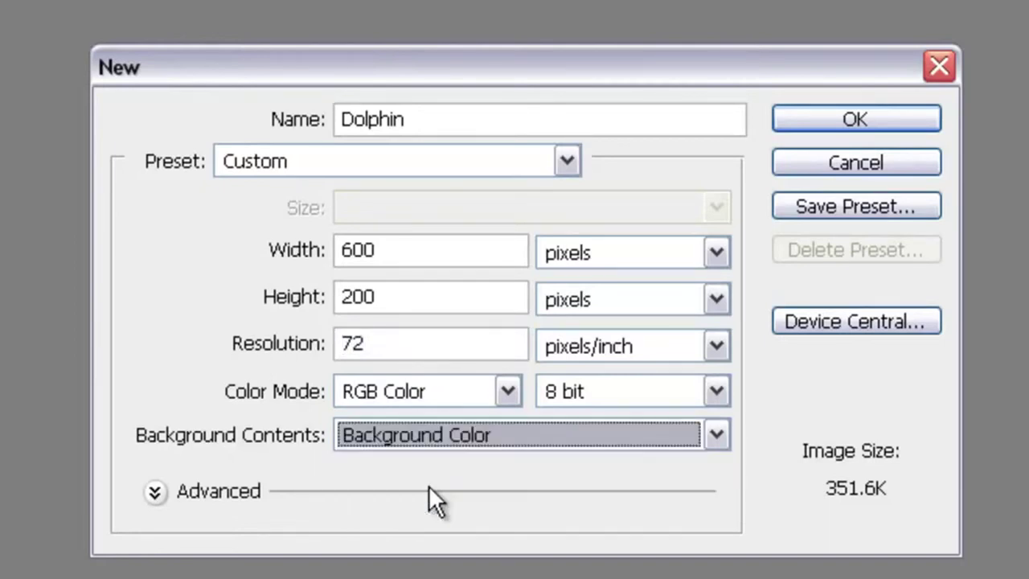
pyautogui.click(422, 433)
pyautogui.click(405, 507)
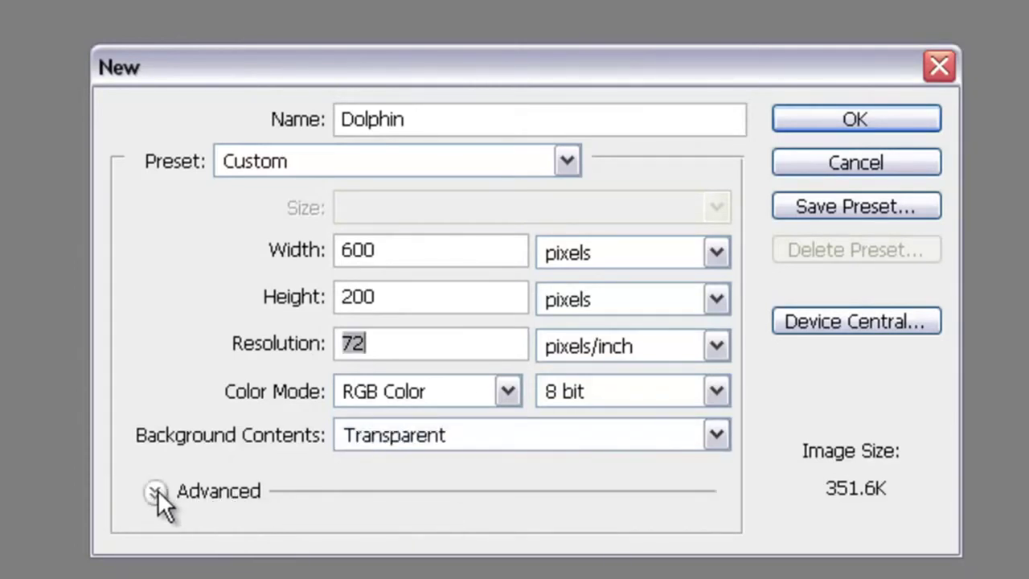
pyautogui.click(156, 491)
pyautogui.click(464, 440)
pyautogui.click(404, 521)
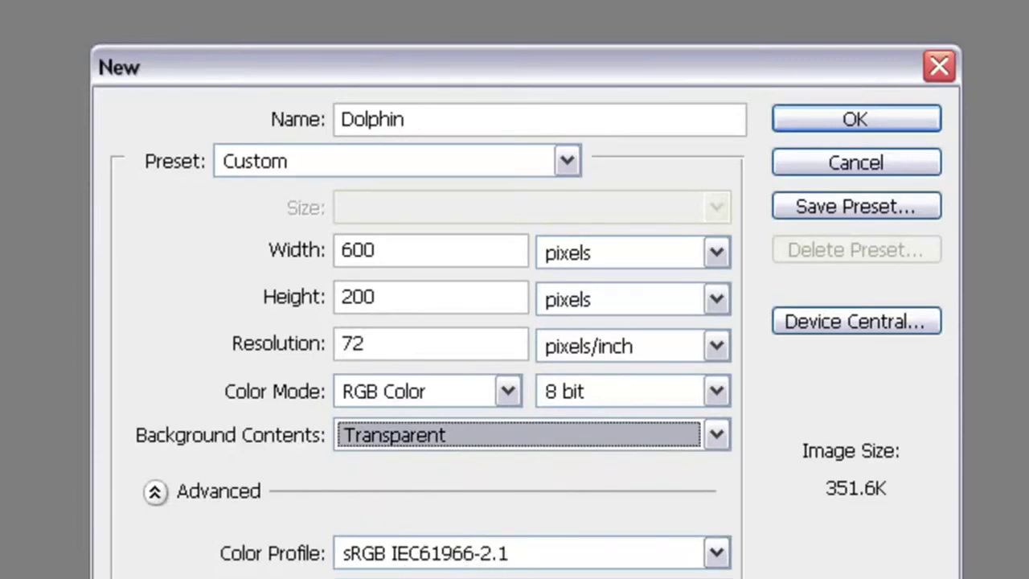
pyautogui.click(469, 430)
pyautogui.click(422, 449)
pyautogui.click(392, 441)
pyautogui.click(386, 465)
pyautogui.click(155, 491)
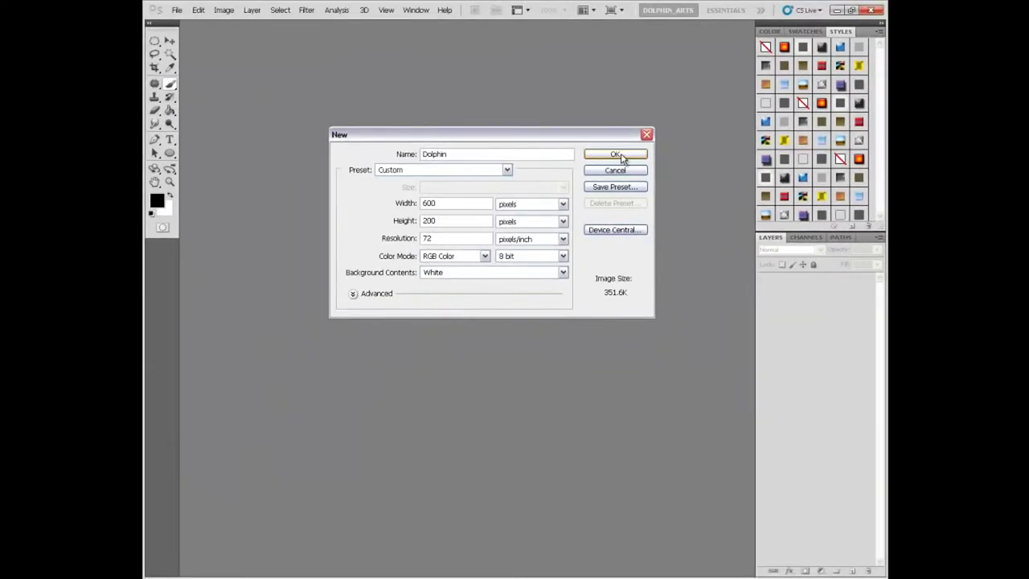
pyautogui.click(621, 155)
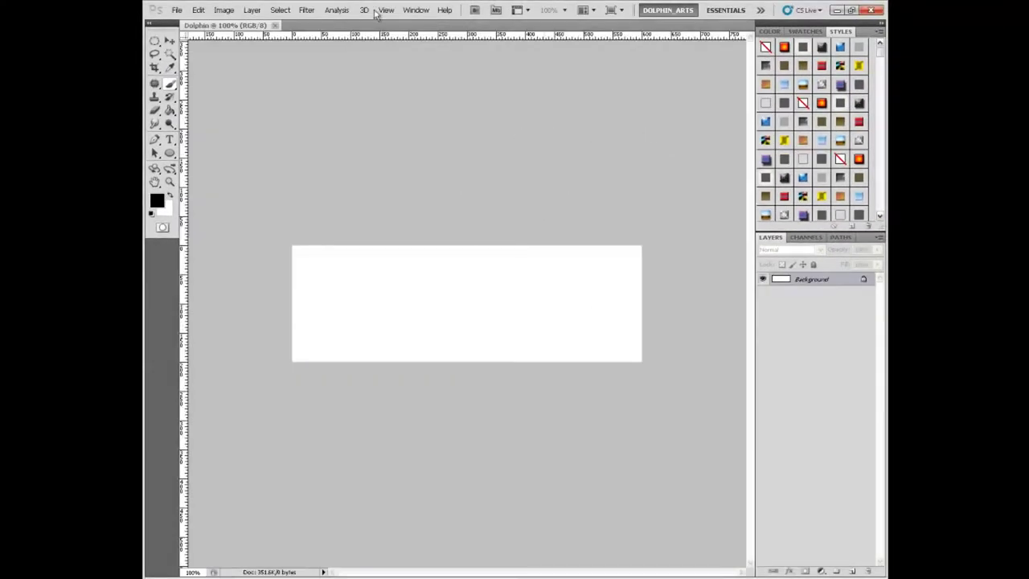
# Select the Move tool, add new layers up to Layer 5, and create Group 1.
pyautogui.click(170, 40)
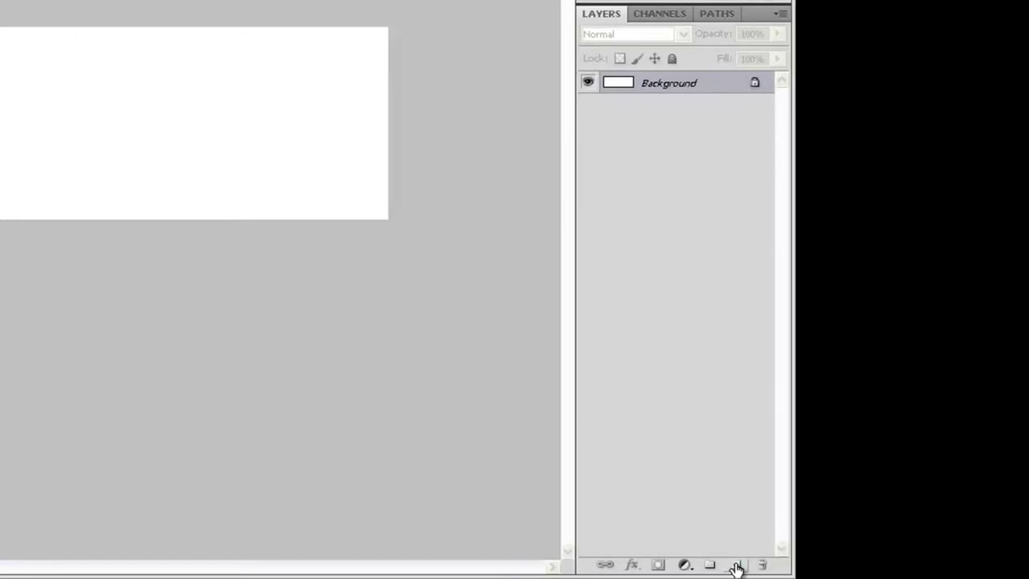
pyautogui.click(735, 565)
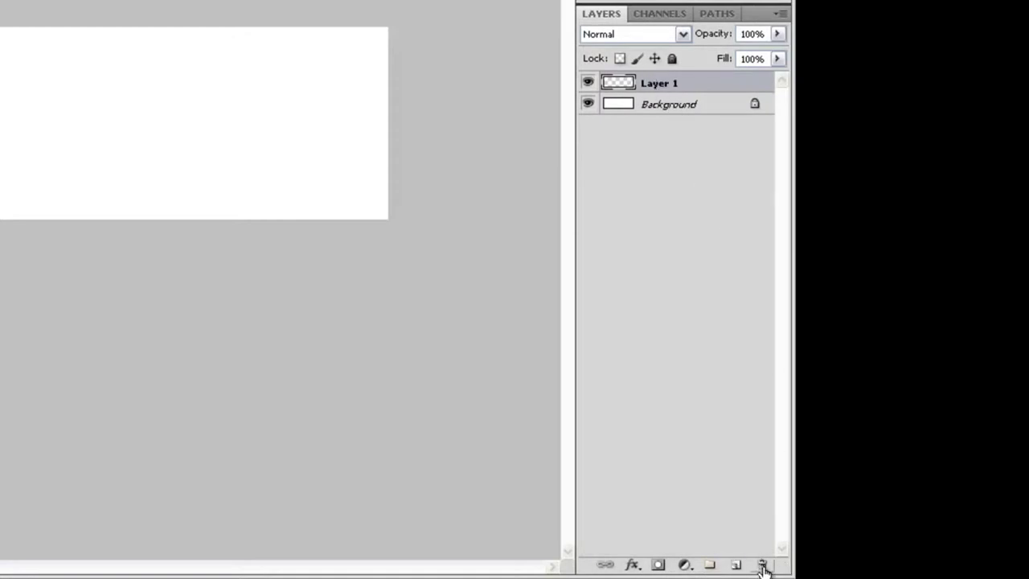
pyautogui.click(736, 566)
pyautogui.click(737, 566)
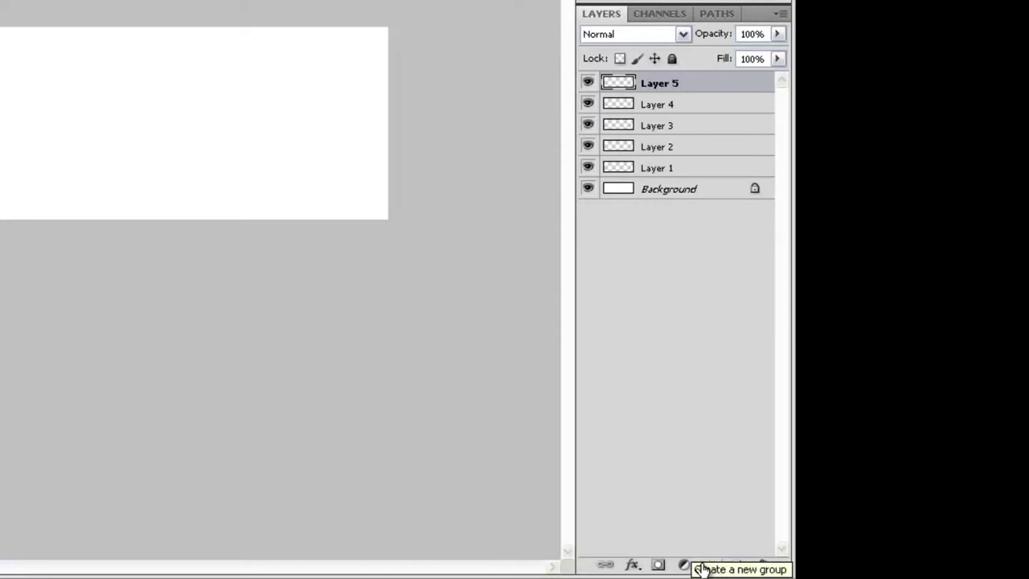
pyautogui.click(701, 568)
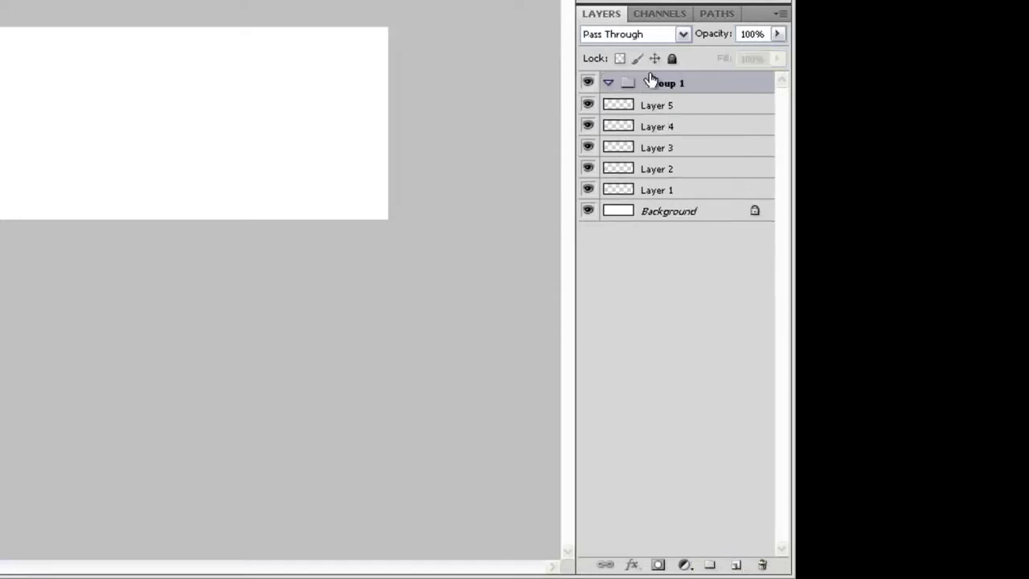
# Select Layers 1 through 5 together in the Layers panel.
pyautogui.click(646, 105)
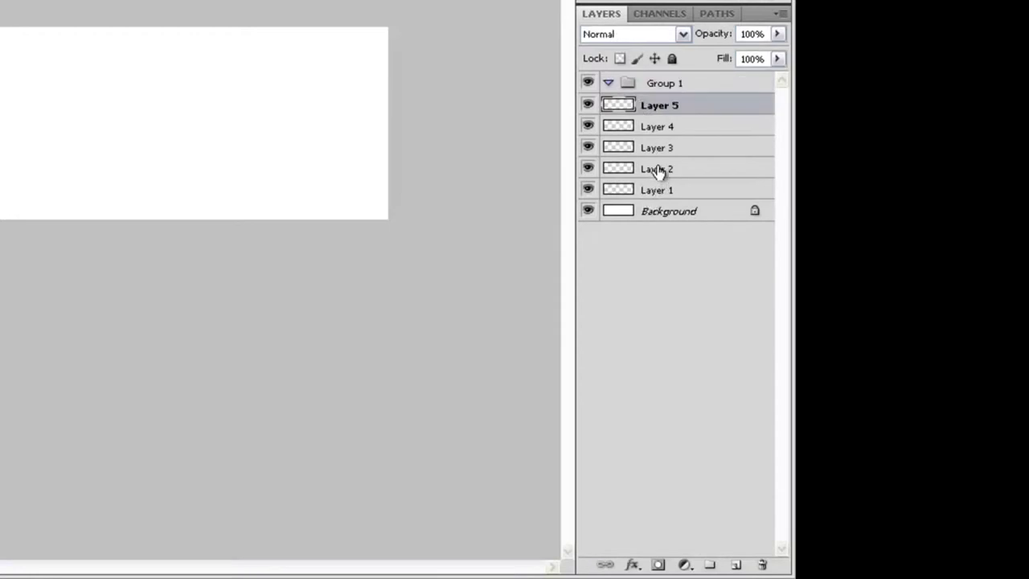
pyautogui.keyDown('ctrl'); pyautogui.click(667, 129); pyautogui.keyUp('ctrl')
pyautogui.keyDown('ctrl'); pyautogui.click(668, 149); pyautogui.keyUp('ctrl')
pyautogui.keyDown('ctrl'); pyautogui.click(669, 169); pyautogui.keyUp('ctrl')
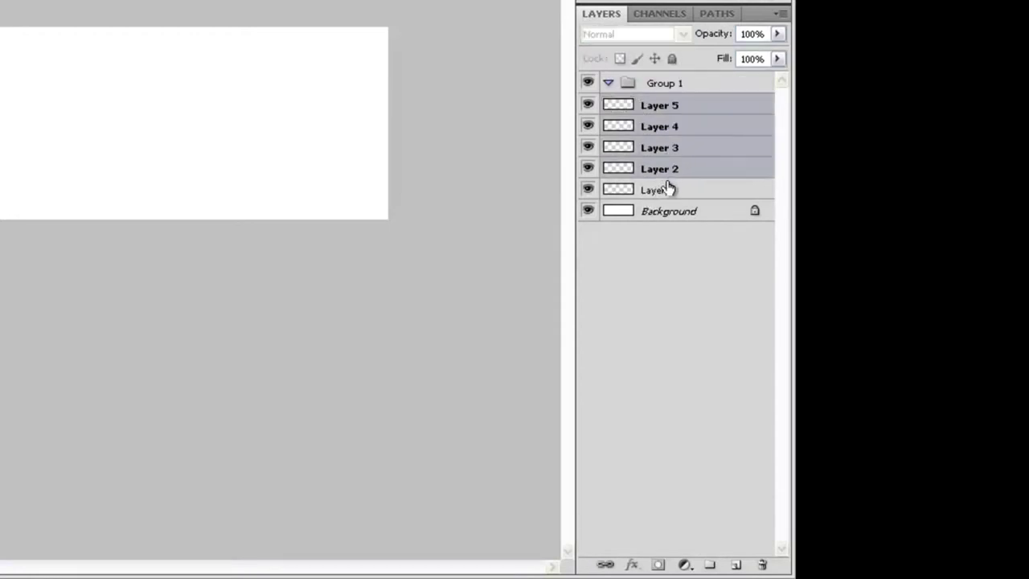
pyautogui.keyDown('ctrl'); pyautogui.click(667, 189); pyautogui.keyUp('ctrl')
pyautogui.click(675, 112)
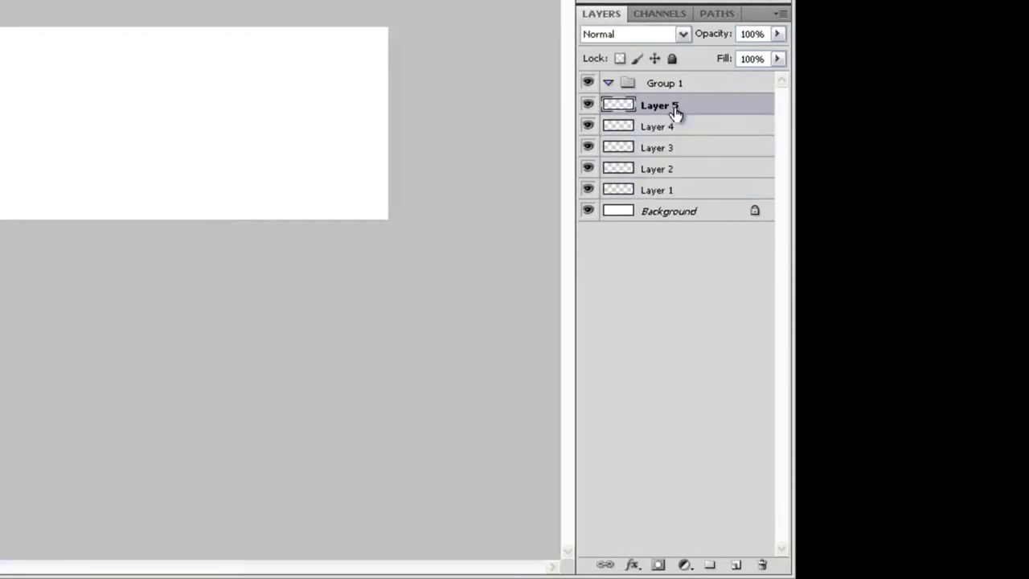
pyautogui.keyDown('shift'); pyautogui.doubleClick(662, 190); pyautogui.keyUp('shift')
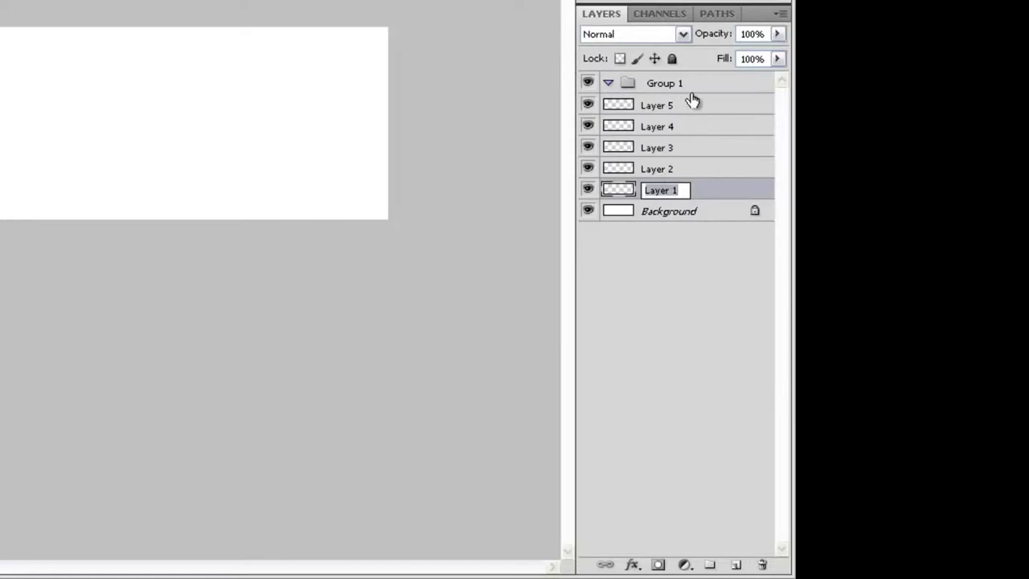
pyautogui.click(693, 94)
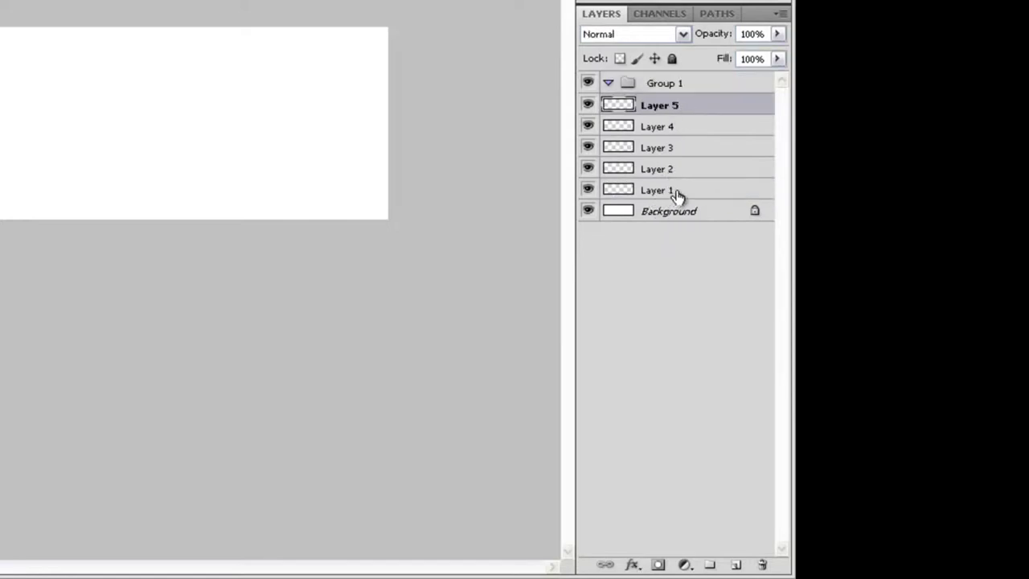
pyautogui.keyDown('shift'); pyautogui.click(678, 192); pyautogui.keyUp('shift')
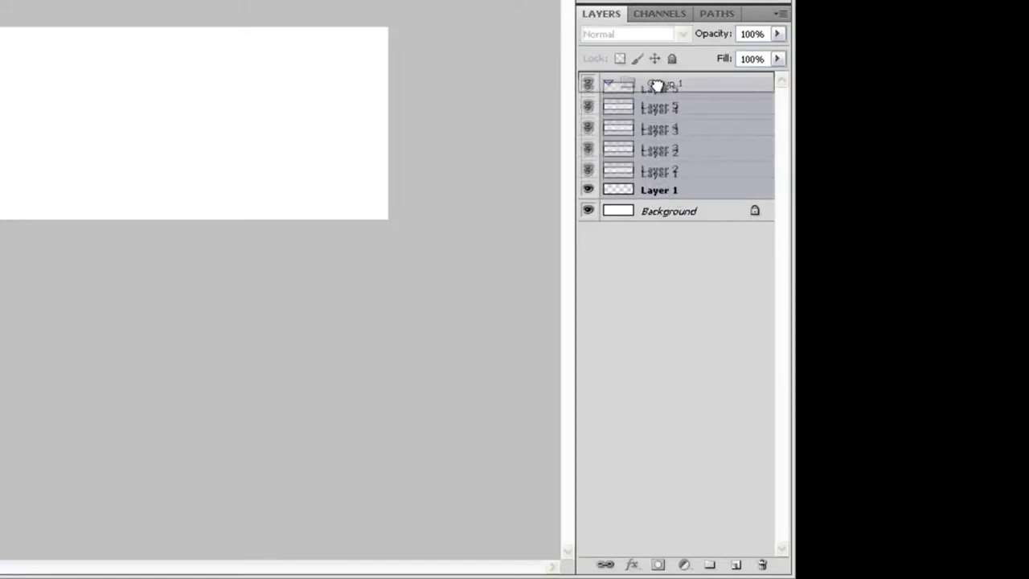
# Move the five layers into Group 1, collapse and toggle it, then delete the group.
pyautogui.moveTo(653, 109); pyautogui.dragTo(659, 85)
pyautogui.click(611, 83)
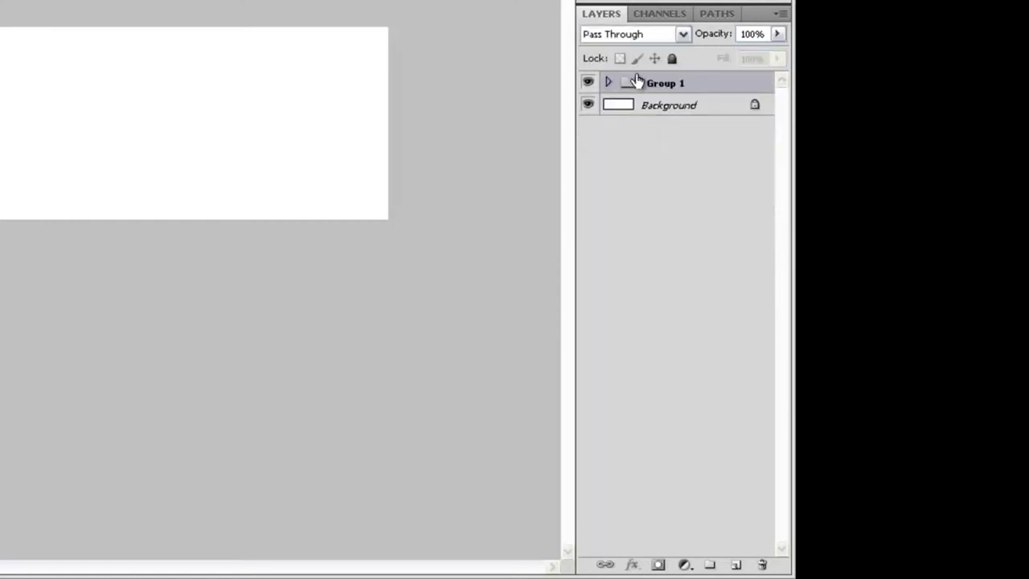
pyautogui.click(589, 83)
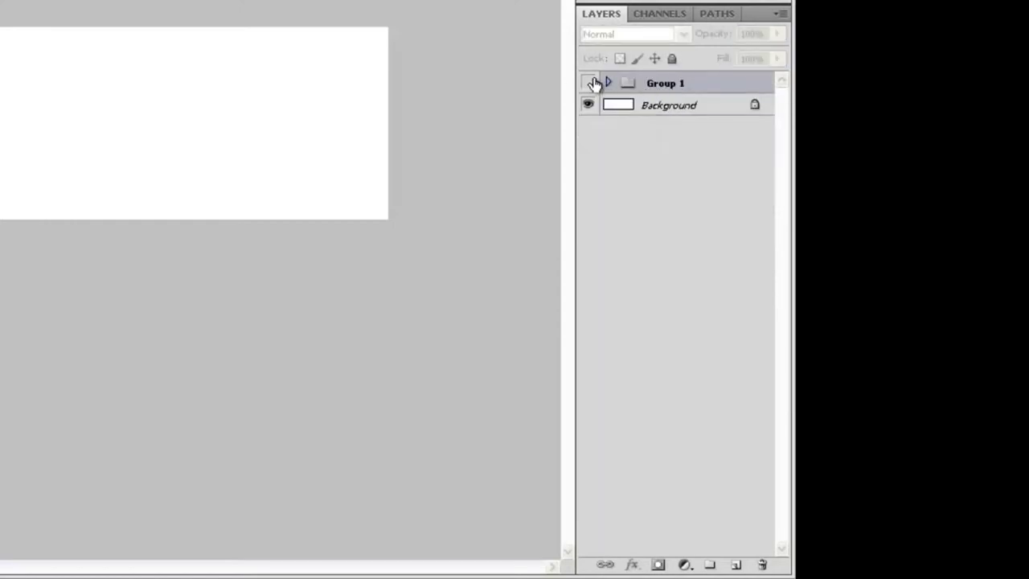
pyautogui.click(589, 83)
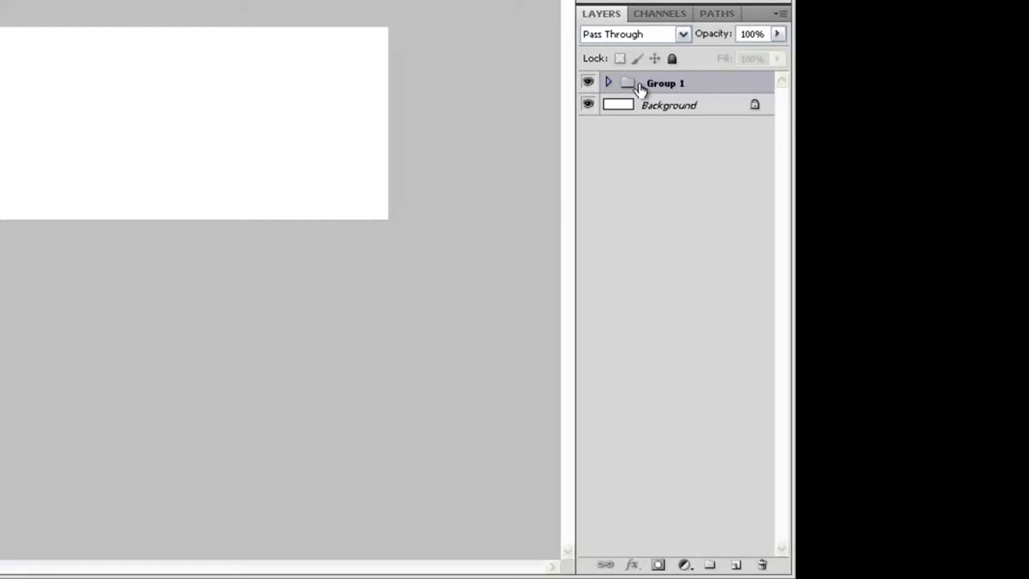
pyautogui.press('Delete')
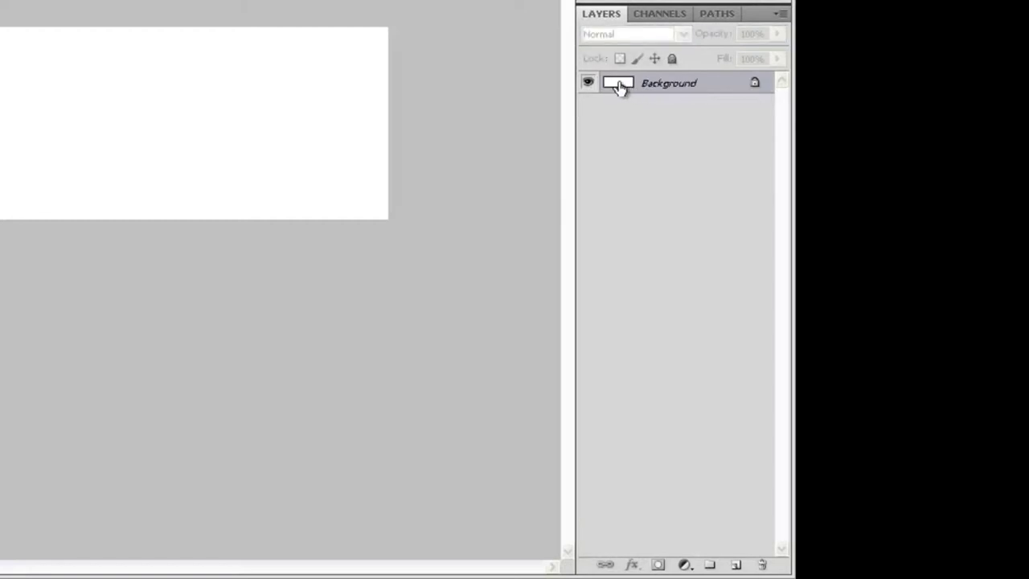
pyautogui.click(685, 565)
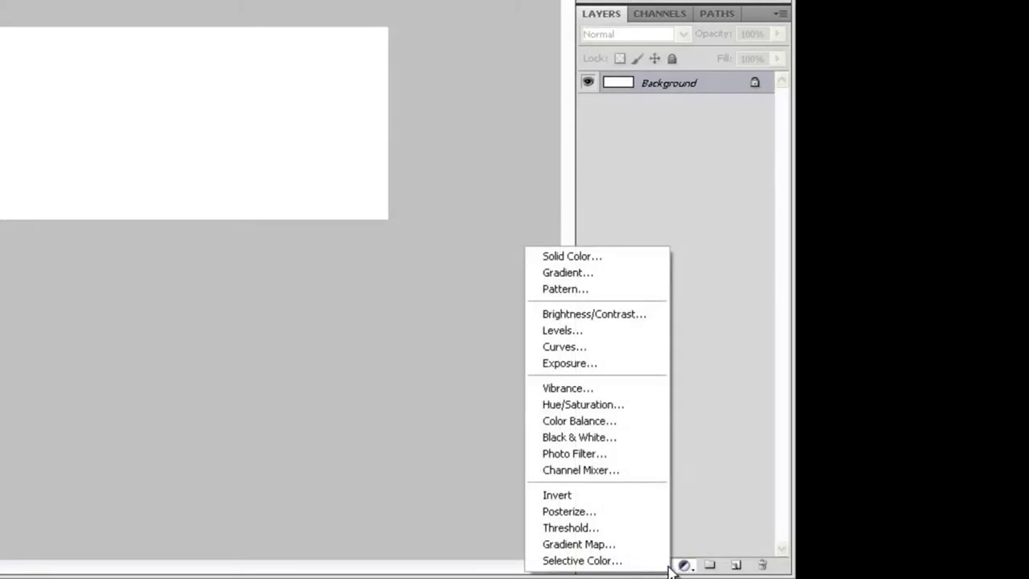
# Dismiss the adjustment menu, inspect the Layer menu and Background options, then pick the Brush tool.
pyautogui.click(704, 529)
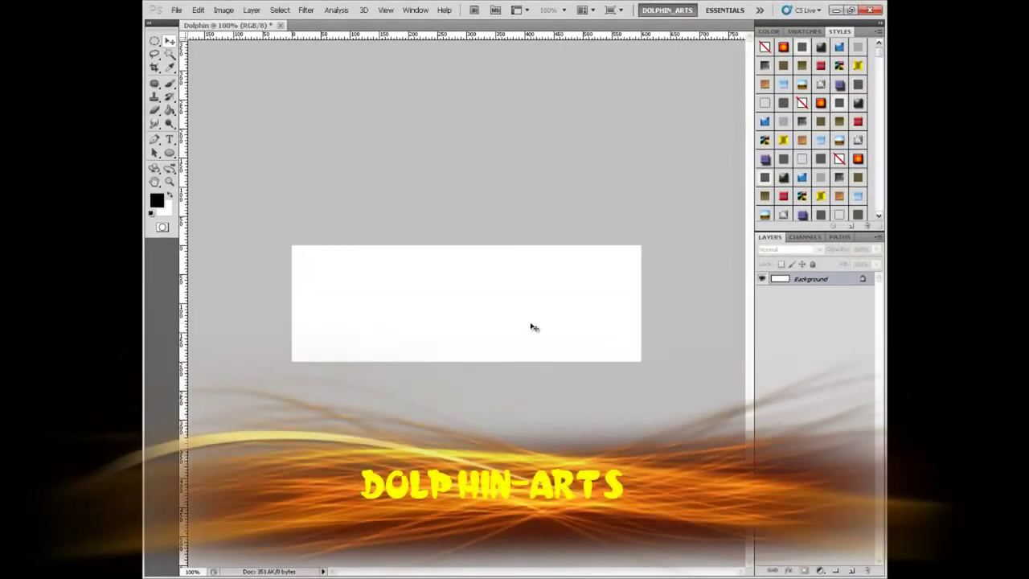
pyautogui.click(252, 10)
pyautogui.moveTo(256, 22)
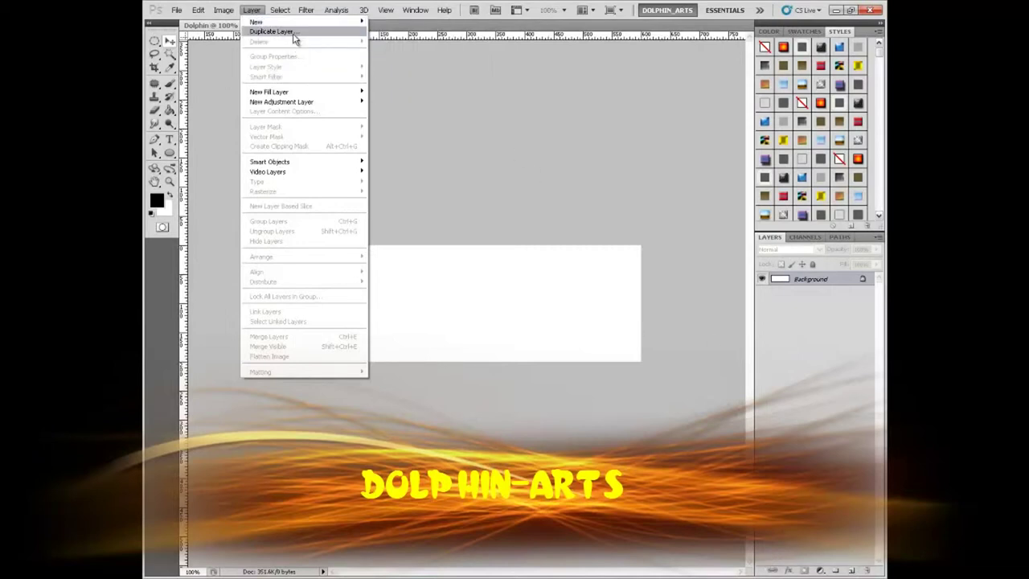
pyautogui.rightClick(802, 283)
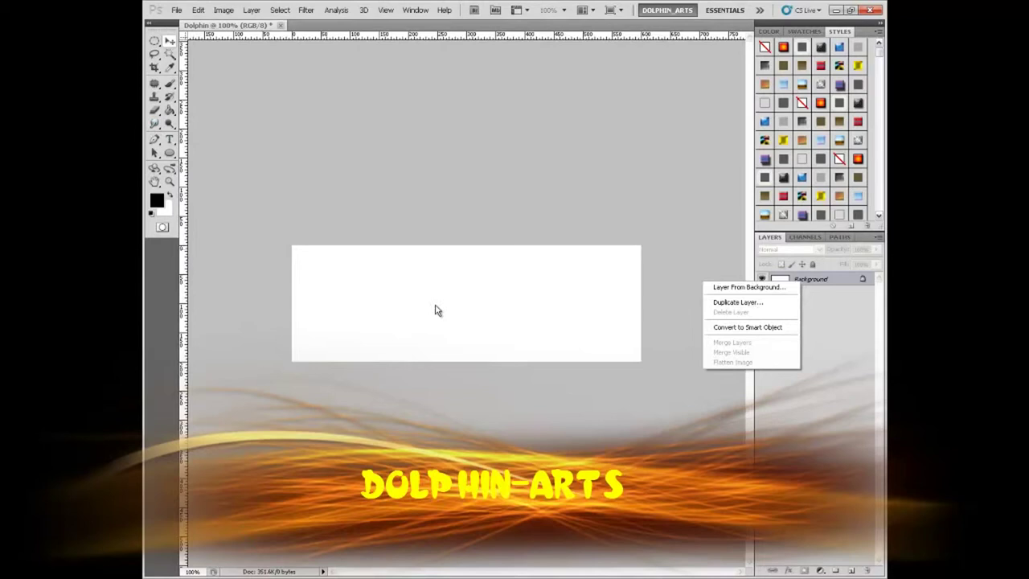
pyautogui.click(172, 83)
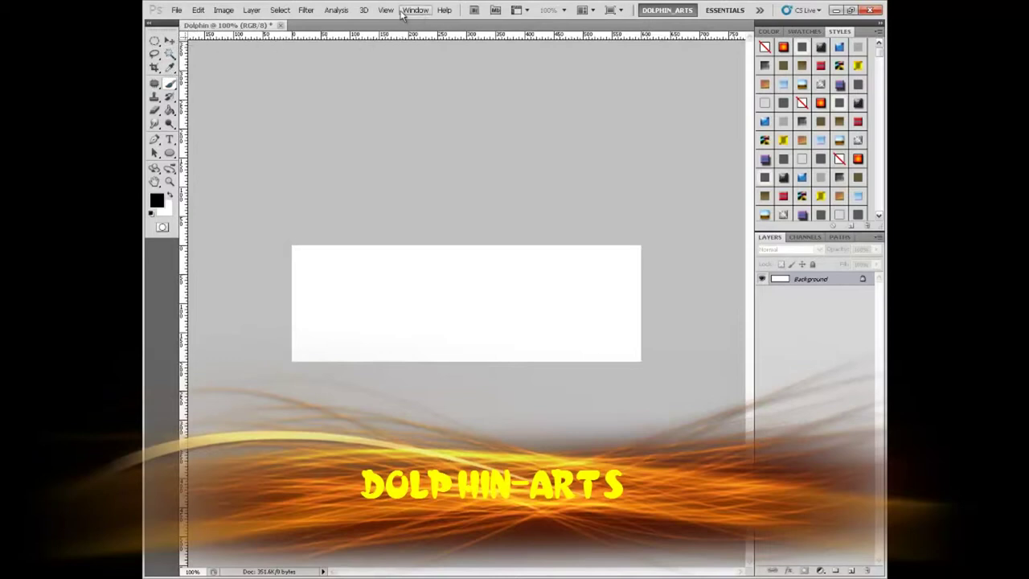
pyautogui.click(415, 9)
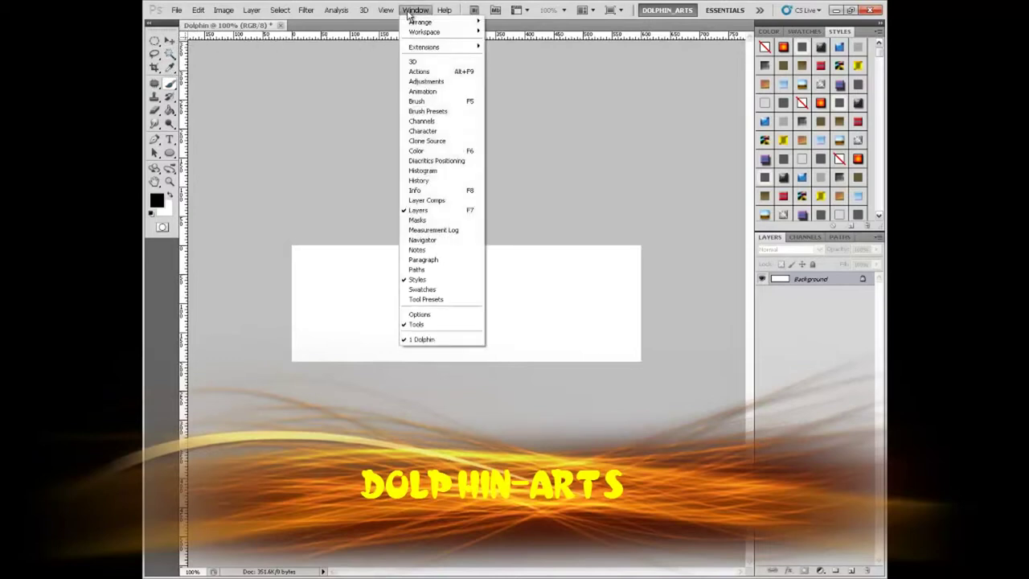
# Restore the Options bar and choose a hard round 22 px brush.
pyautogui.click(431, 316)
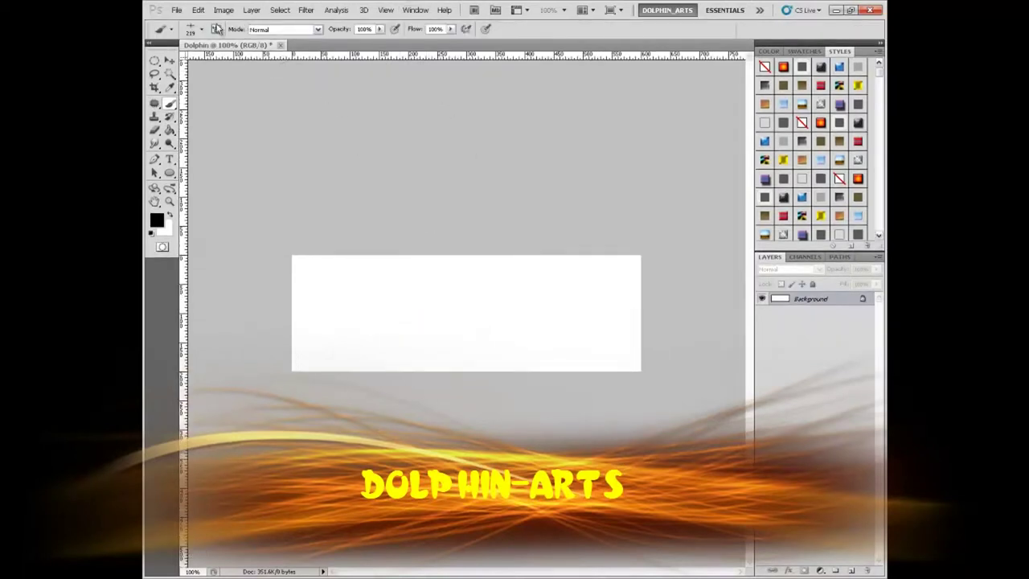
pyautogui.click(202, 30)
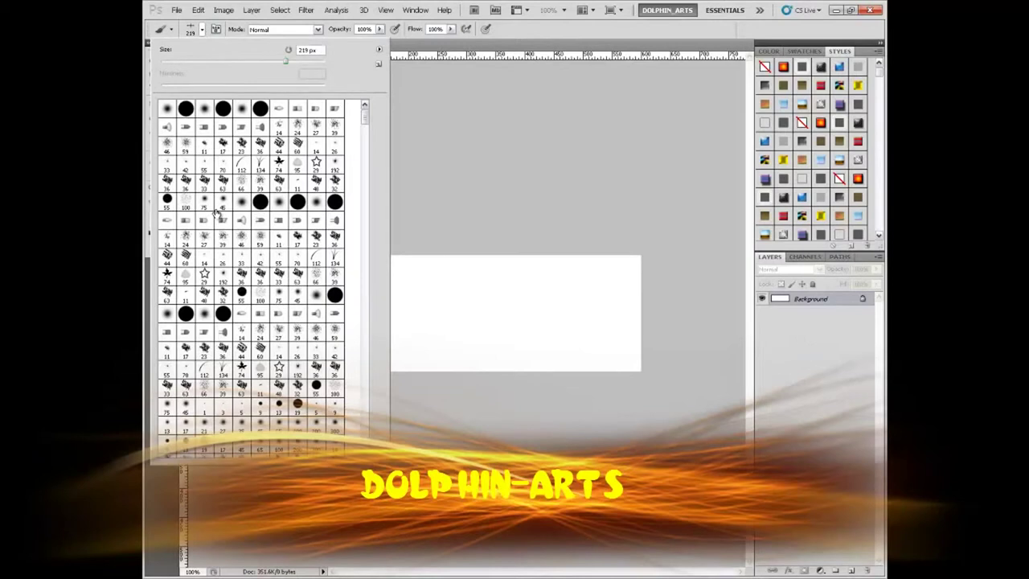
pyautogui.click(223, 108)
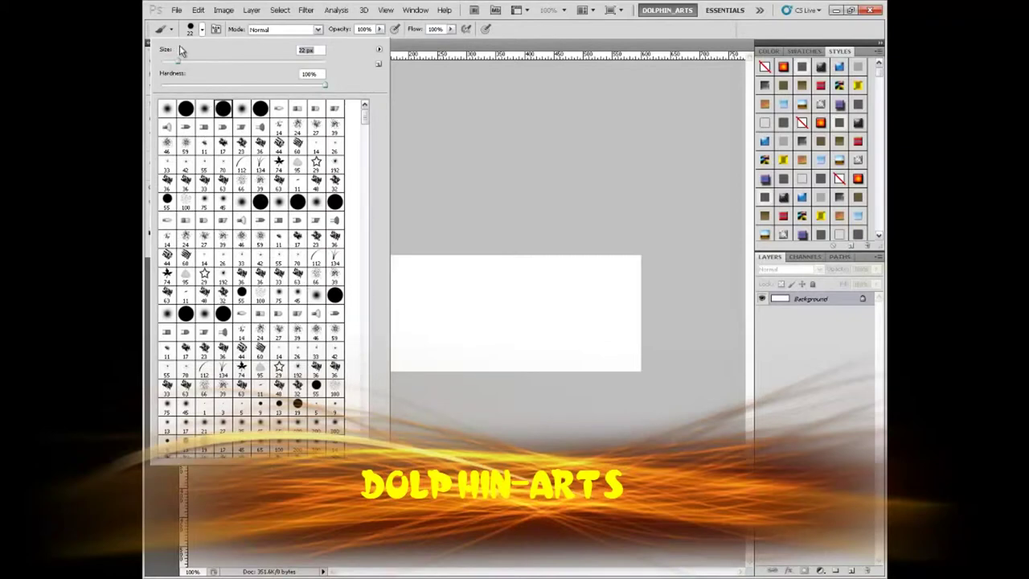
pyautogui.press('Return')
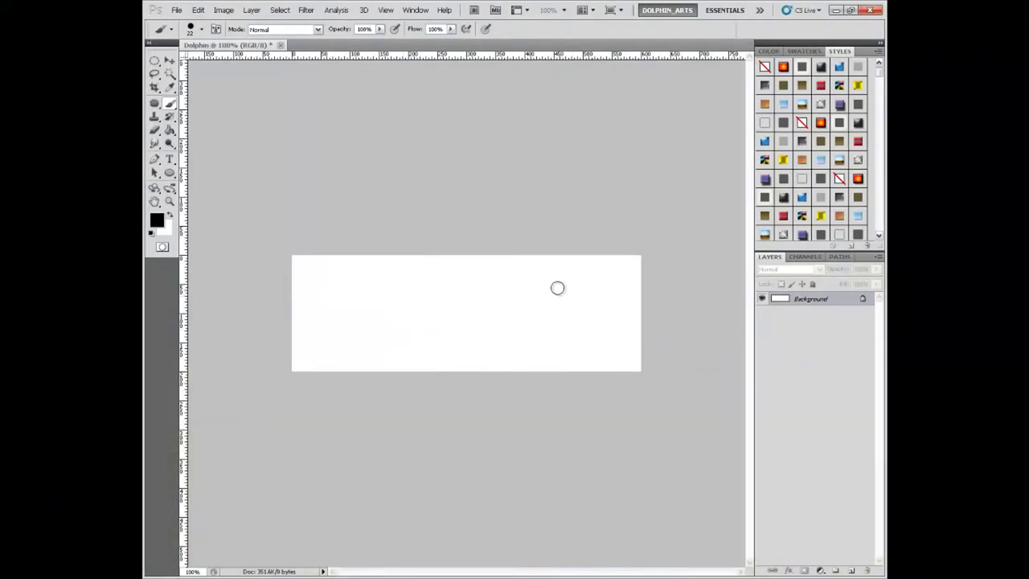
# Paint thick black strokes across the white canvas.
pyautogui.moveTo(559, 280); pyautogui.dragTo(562, 328)
pyautogui.moveTo(487, 314); pyautogui.dragTo(367, 321)
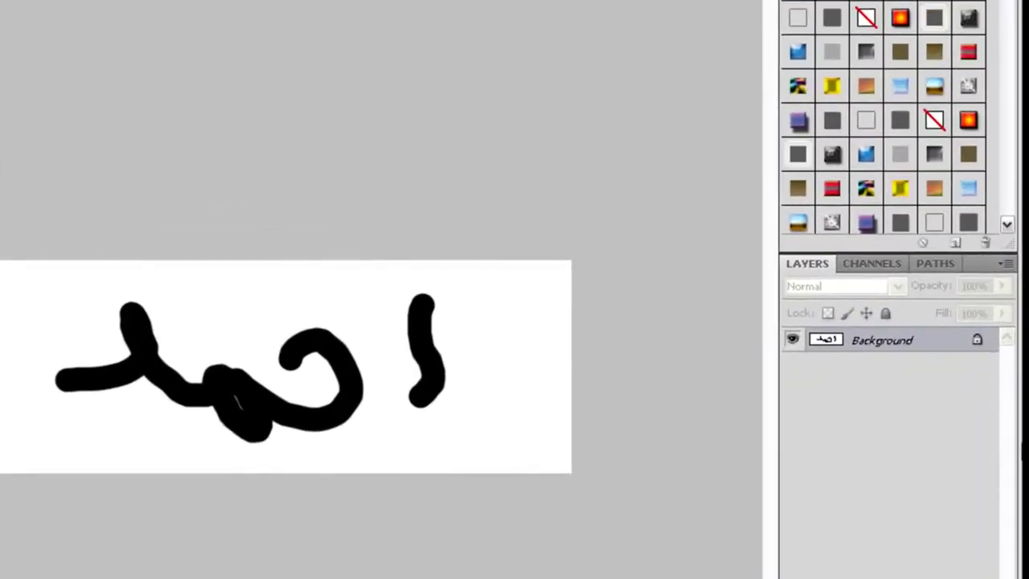
pyautogui.rightClick(869, 341)
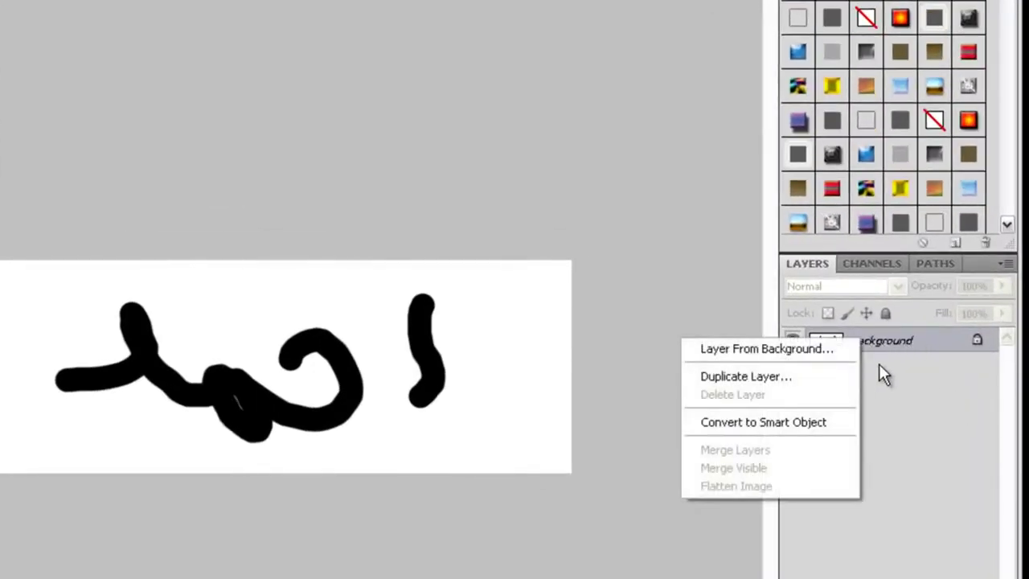
pyautogui.click(748, 377)
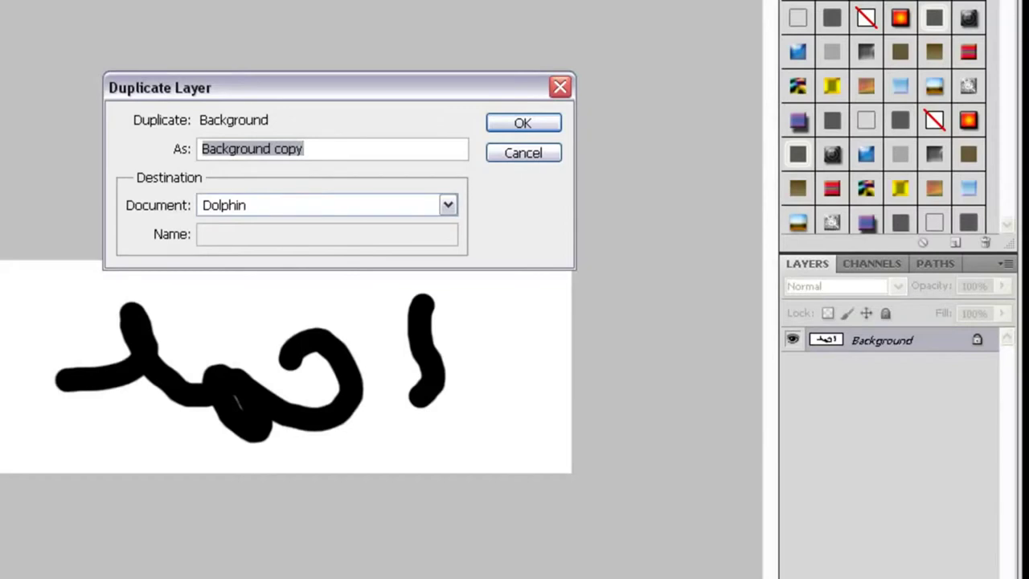
pyautogui.click(502, 126)
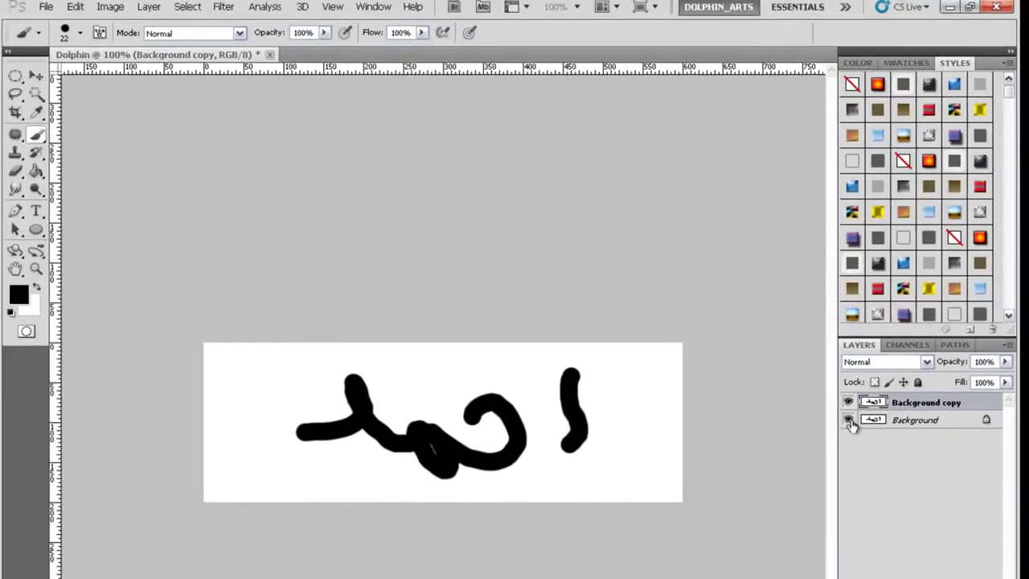
pyautogui.click(47, 83)
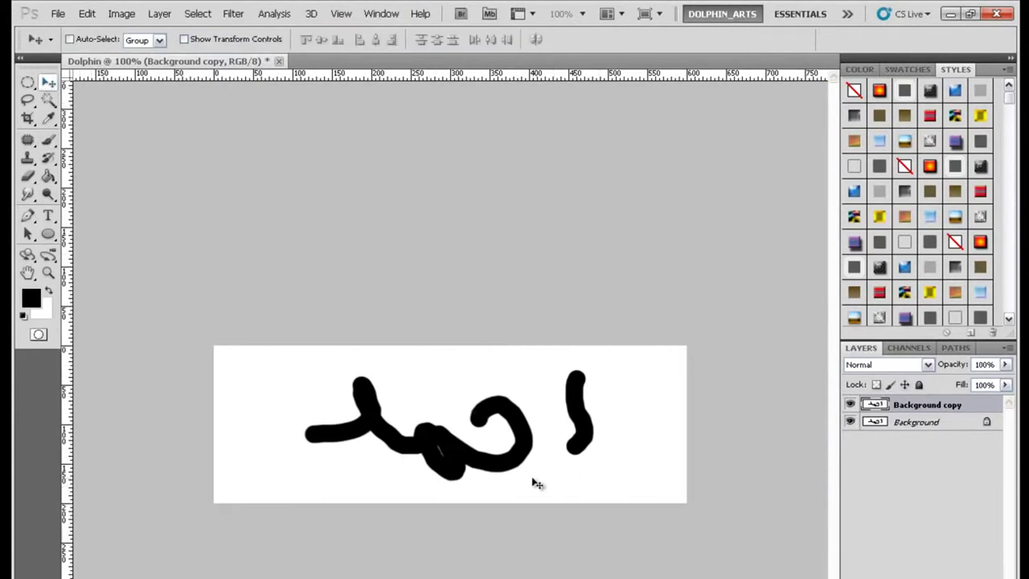
pyautogui.moveTo(534, 482); pyautogui.dragTo(588, 481)
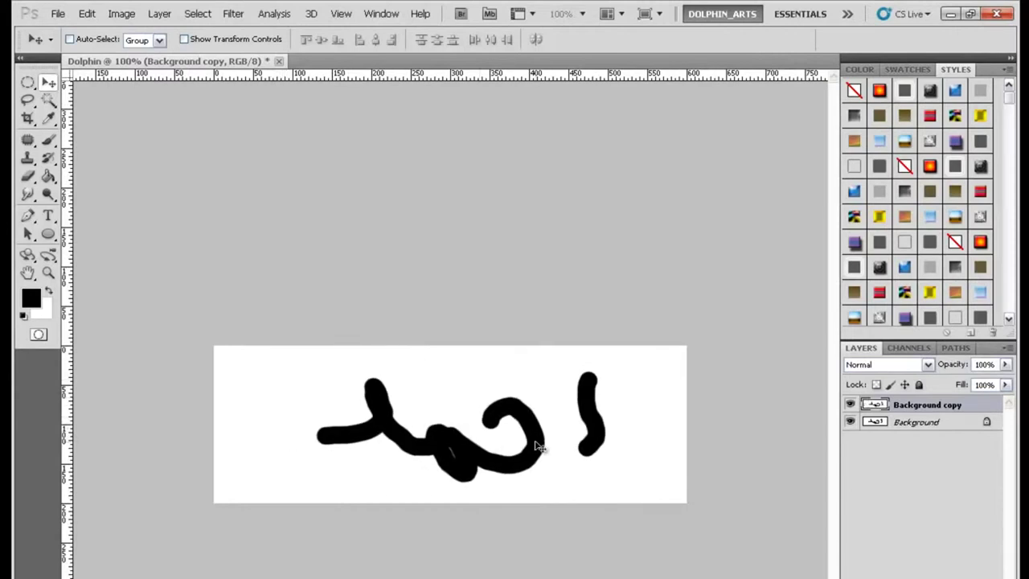
pyautogui.hotkey('ctrl', 'alt', 'z')
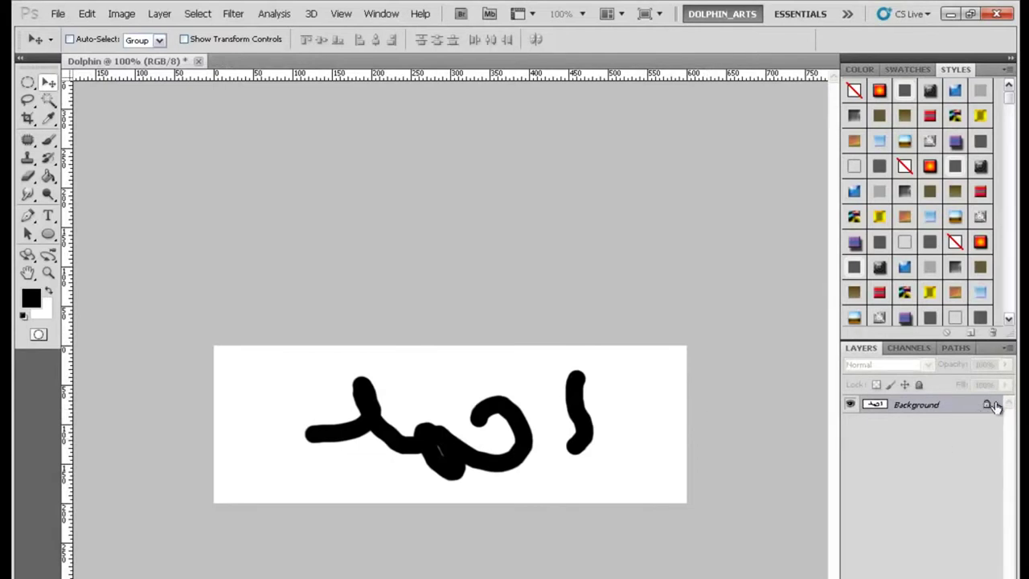
# Convert the Background into an unlocked Layer 0, then briefly open and close its Layer Style.
pyautogui.doubleClick(929, 409)
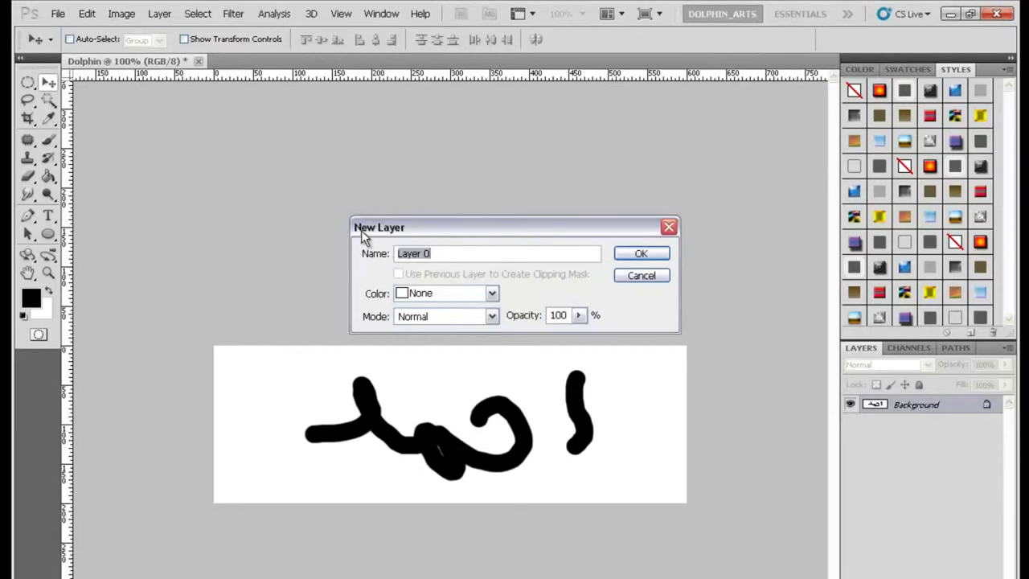
pyautogui.moveTo(361, 230); pyautogui.dragTo(370, 232)
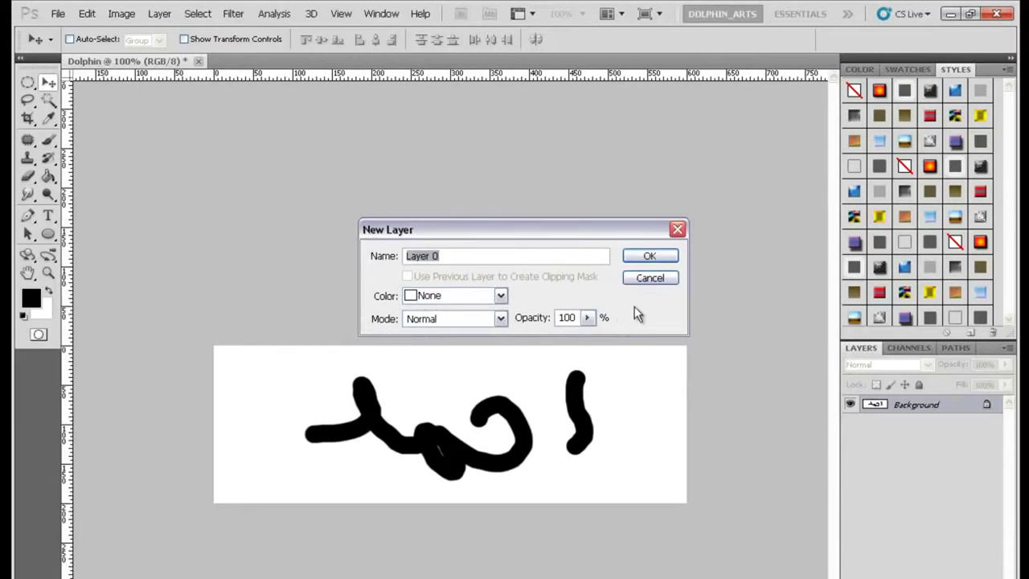
pyautogui.click(652, 257)
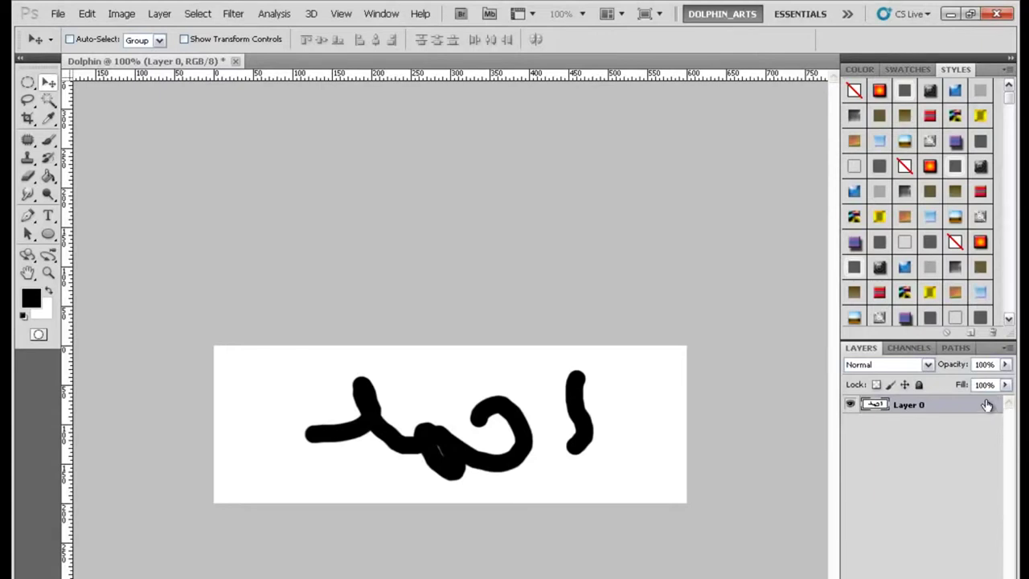
pyautogui.doubleClick(930, 407)
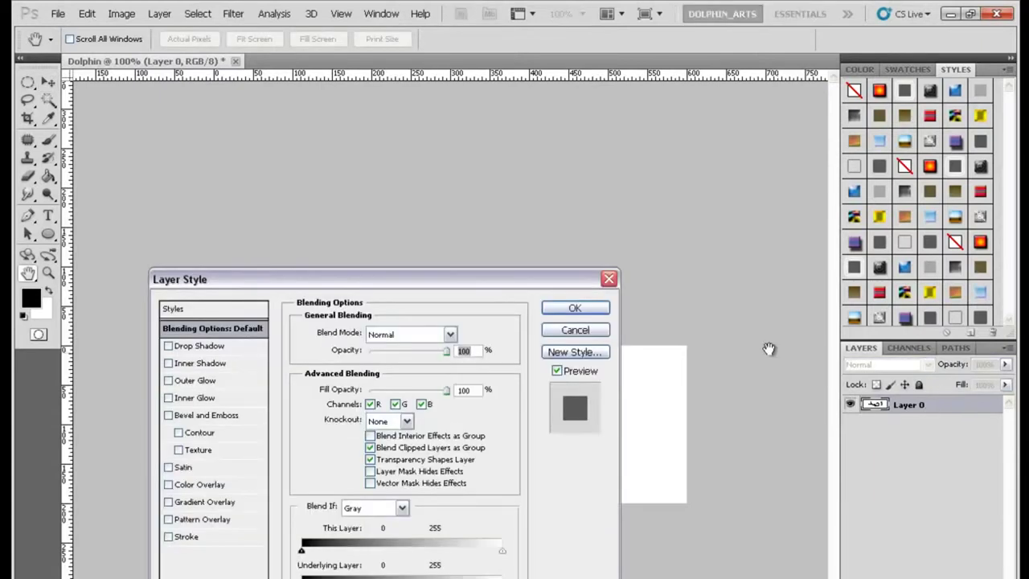
pyautogui.click(609, 280)
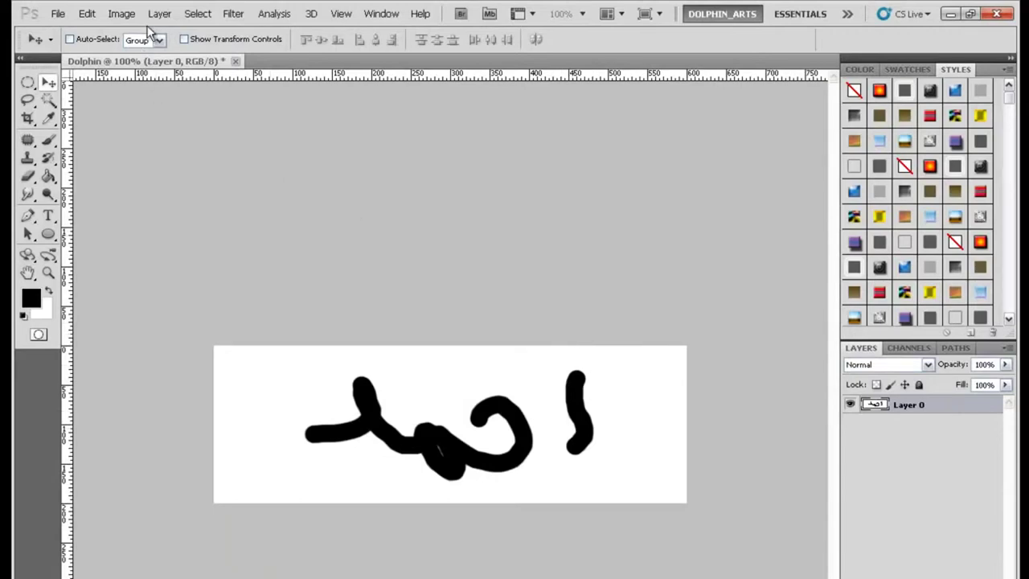
# Open the Image menu to check the document's colour mode options.
pyautogui.click(127, 15)
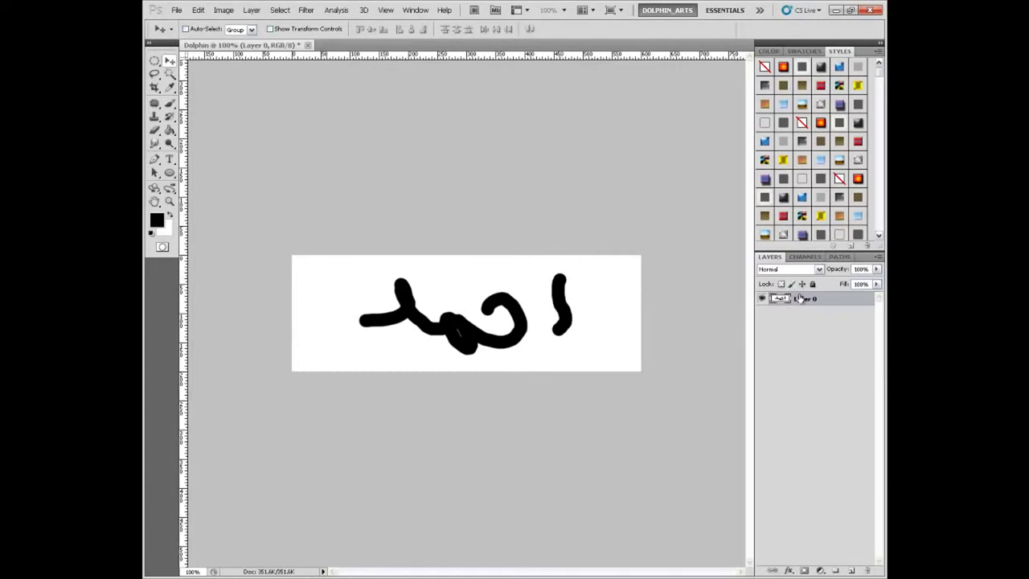
# Add a new empty Layer 1 above Layer 0 and switch to the Paint Bucket.
pyautogui.click(849, 571)
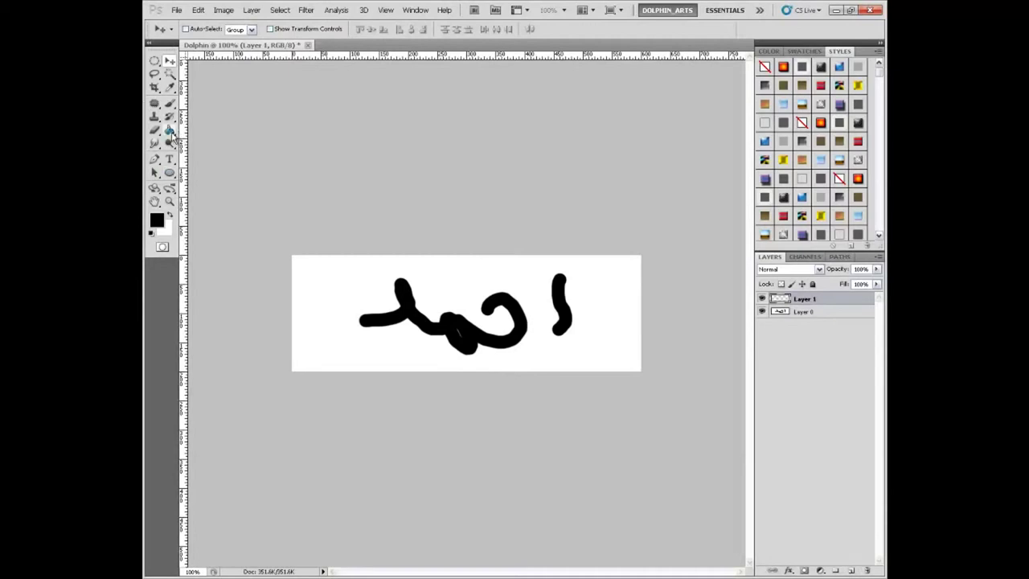
pyautogui.press('i')
pyautogui.click(157, 221)
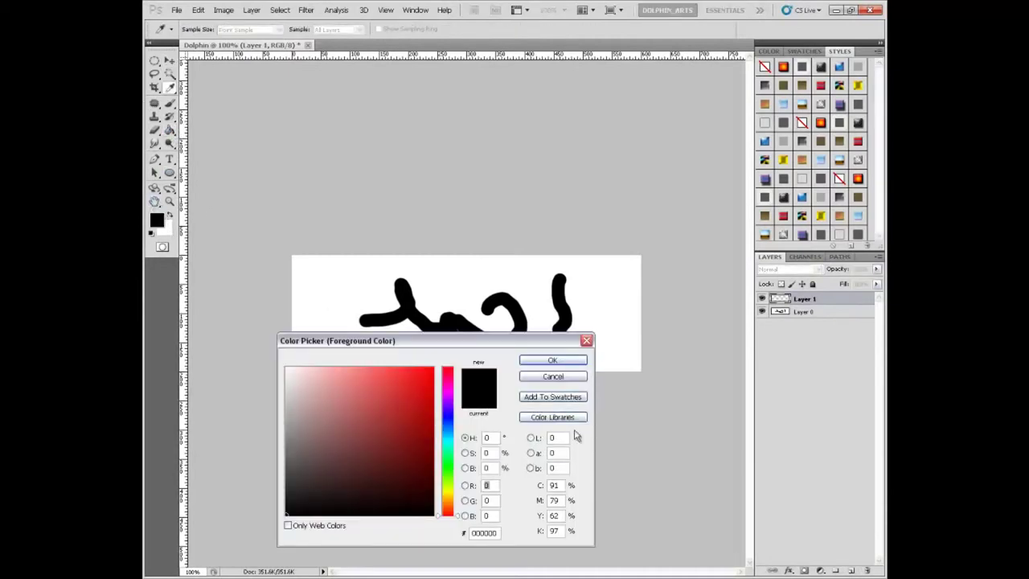
pyautogui.click(586, 340)
pyautogui.press('g')
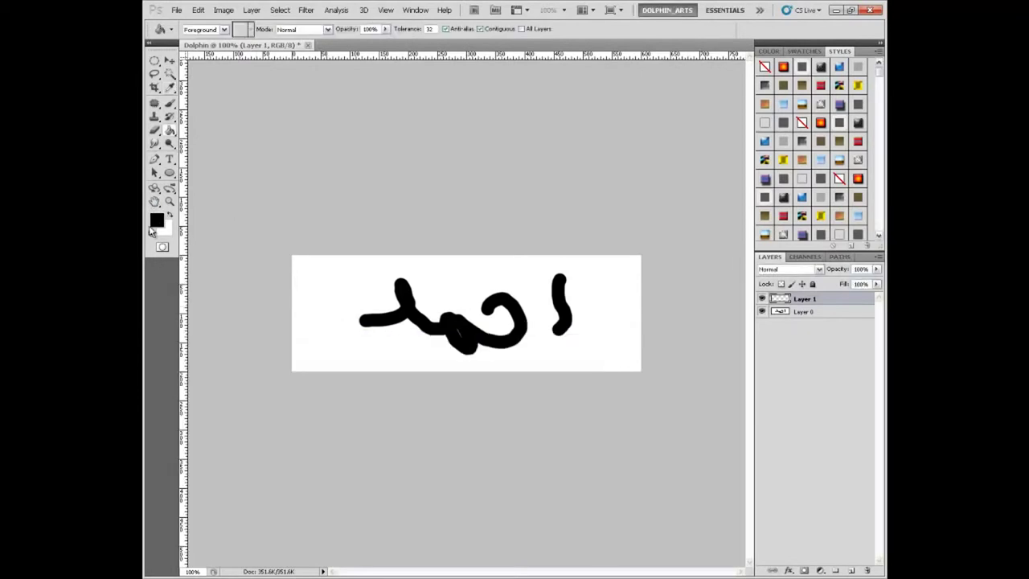
# Set the foreground colour to red ff1414 and fill all of Layer 1 with it.
pyautogui.click(159, 222)
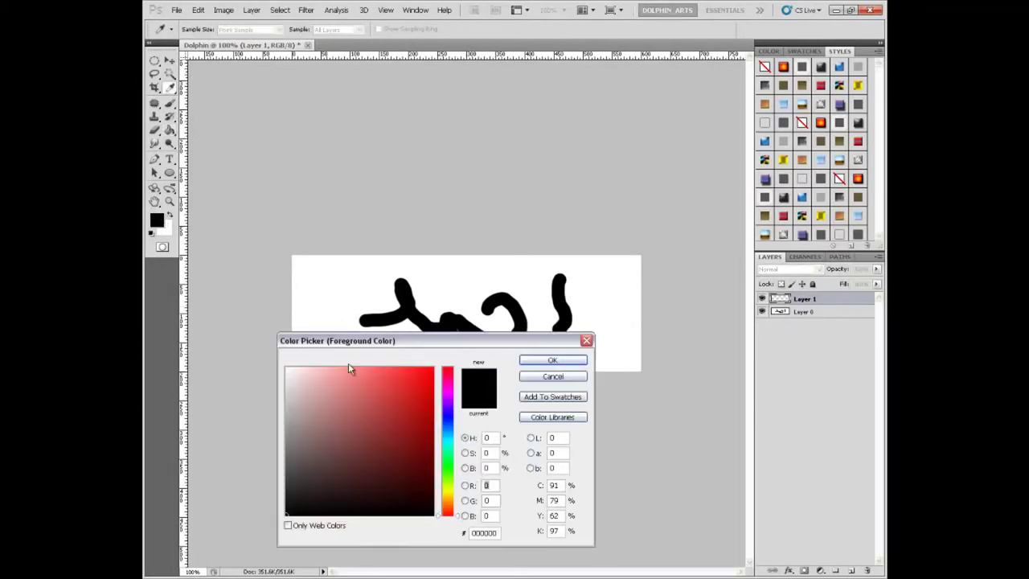
pyautogui.click(357, 428)
pyautogui.click(422, 367)
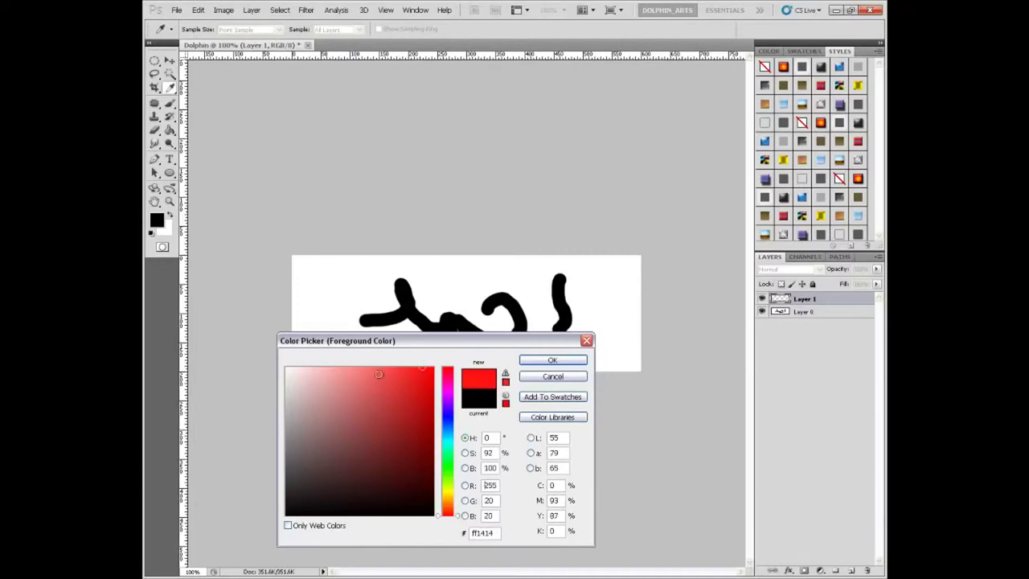
pyautogui.click(563, 360)
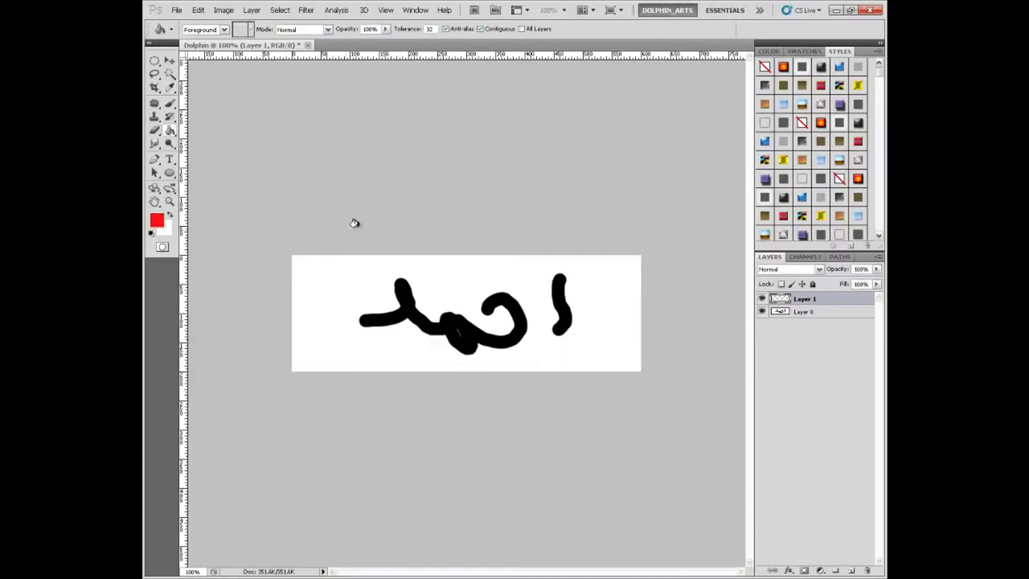
pyautogui.click(314, 289)
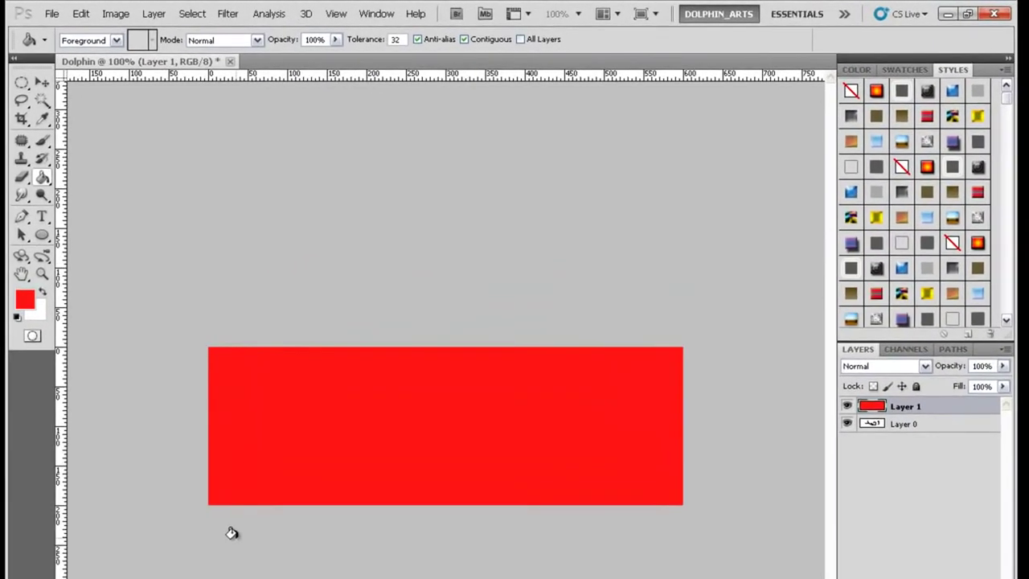
pyautogui.click(43, 82)
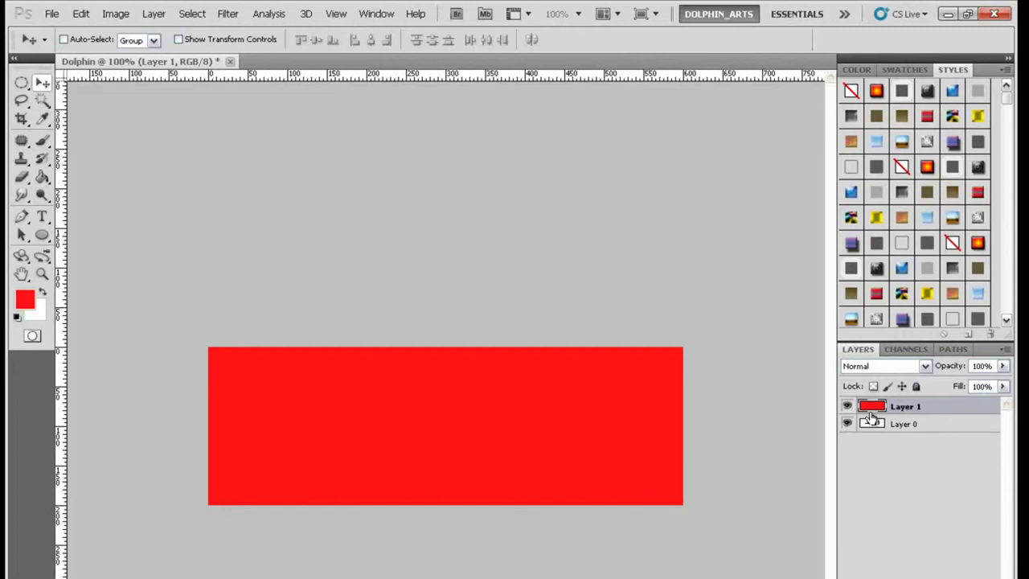
# Drag red Layer 1 below Layer 0 in the Layers panel.
pyautogui.moveTo(871, 416); pyautogui.dragTo(893, 448)
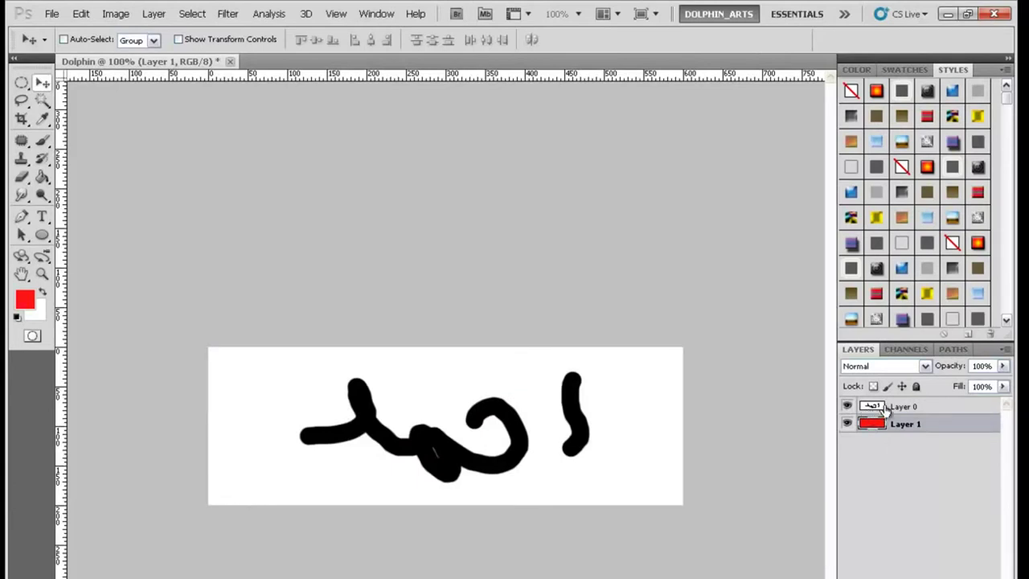
pyautogui.click(22, 177)
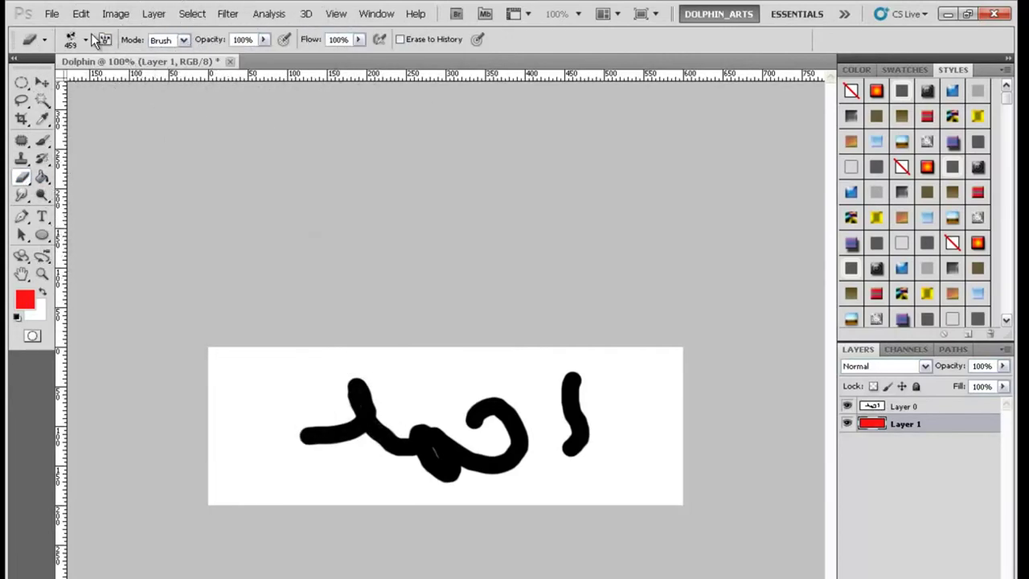
pyautogui.click(86, 39)
pyautogui.click(165, 148)
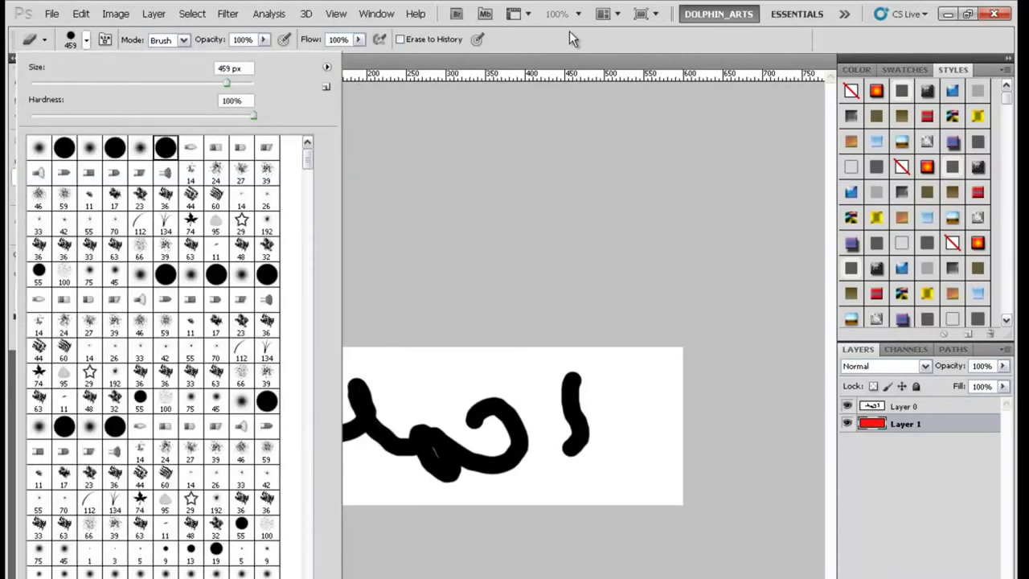
pyautogui.press('Return')
pyautogui.moveTo(104, 563); pyautogui.dragTo(230, 550)
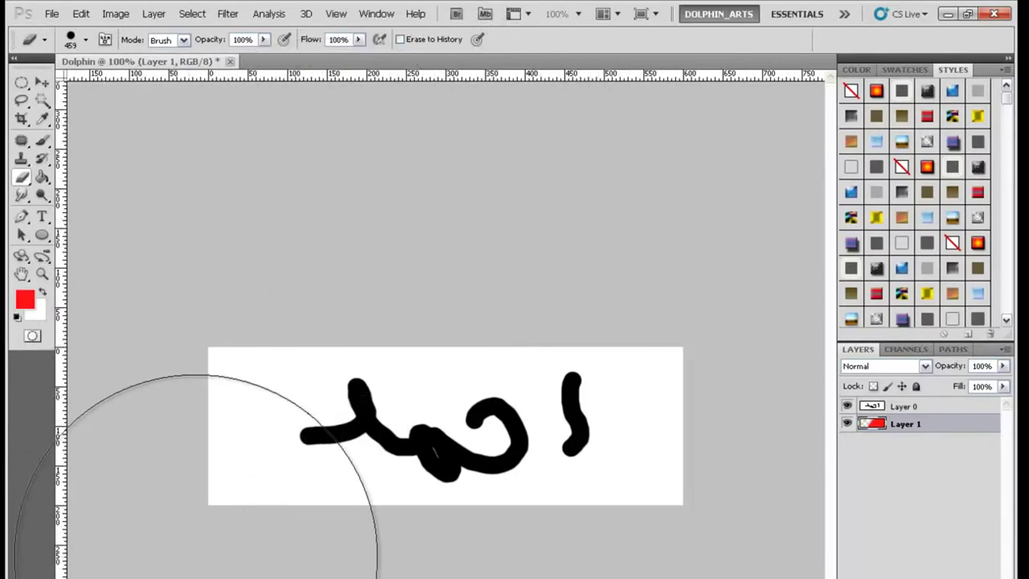
pyautogui.hotkey('ctrl', 'z')
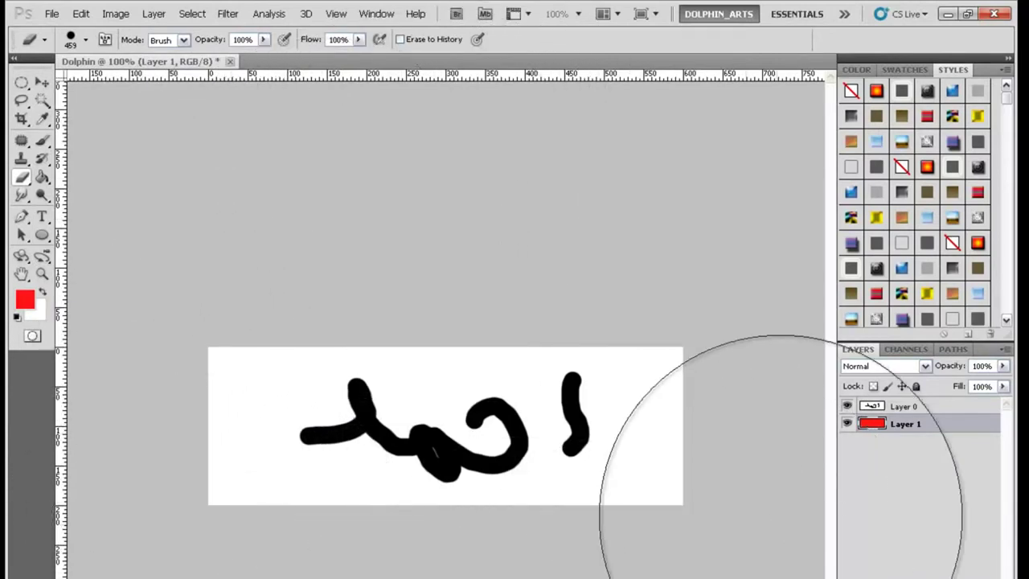
pyautogui.click(878, 410)
pyautogui.moveTo(160, 379)
pyautogui.mouseDown()
pyautogui.moveTo(172, 448)
pyautogui.moveTo(241, 450)
pyautogui.mouseUp()
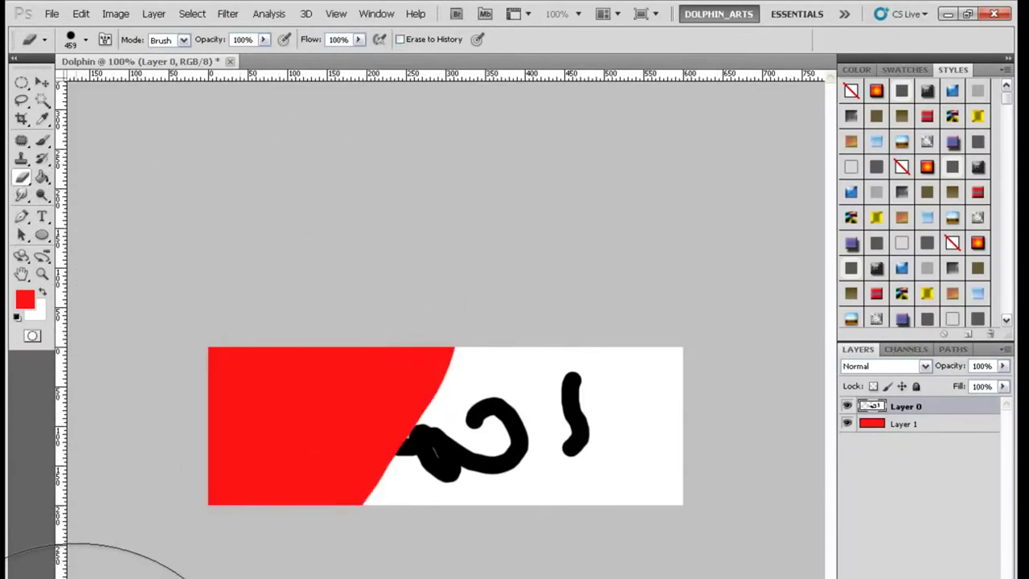
pyautogui.click(42, 83)
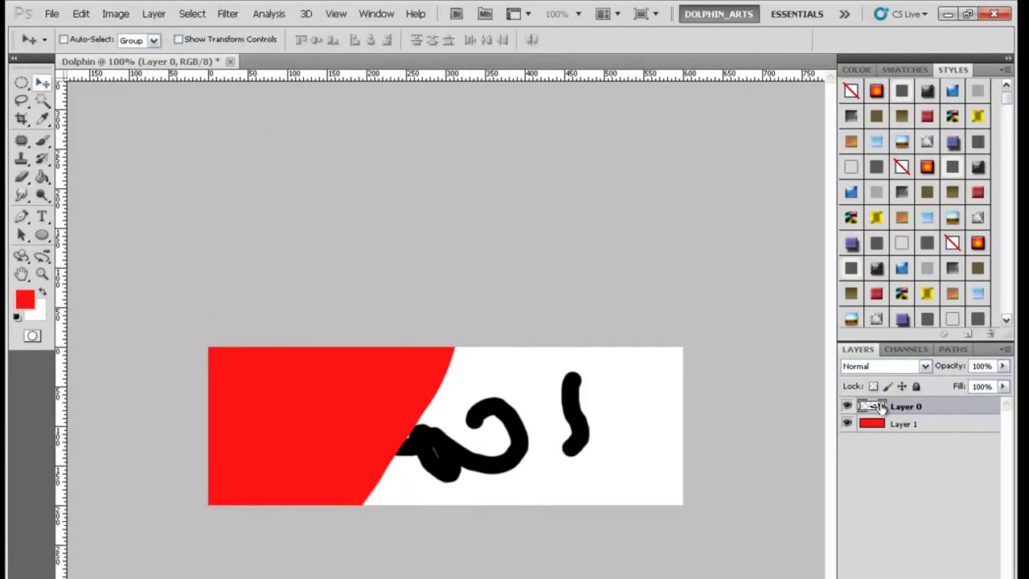
pyautogui.click(891, 432)
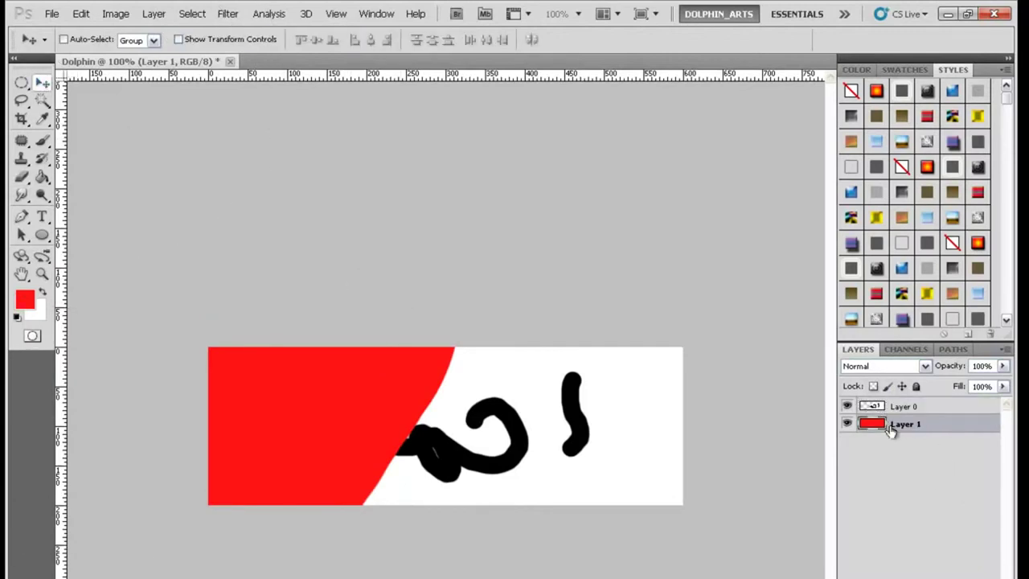
pyautogui.moveTo(894, 428); pyautogui.dragTo(896, 426)
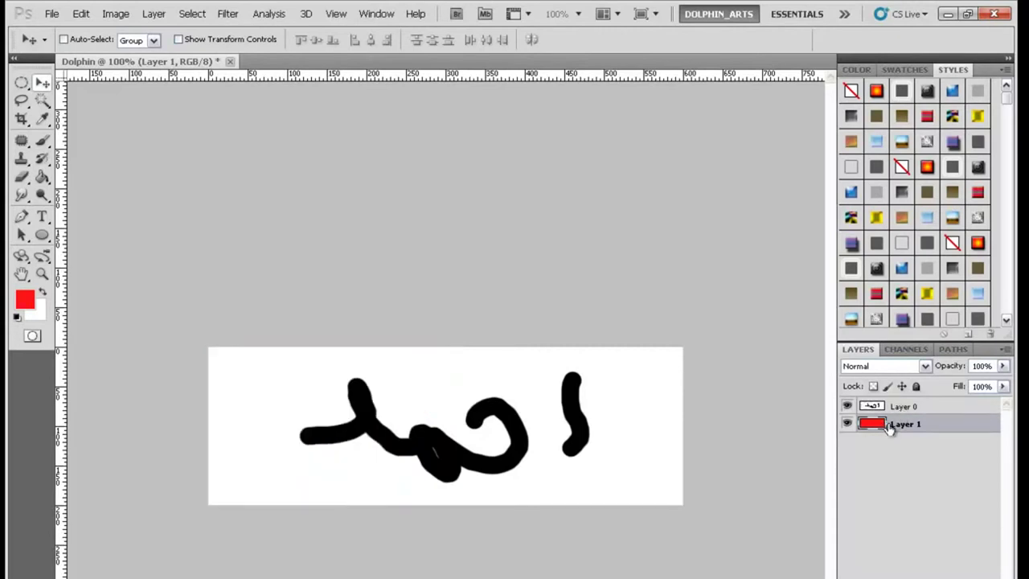
pyautogui.moveTo(892, 424); pyautogui.dragTo(889, 404)
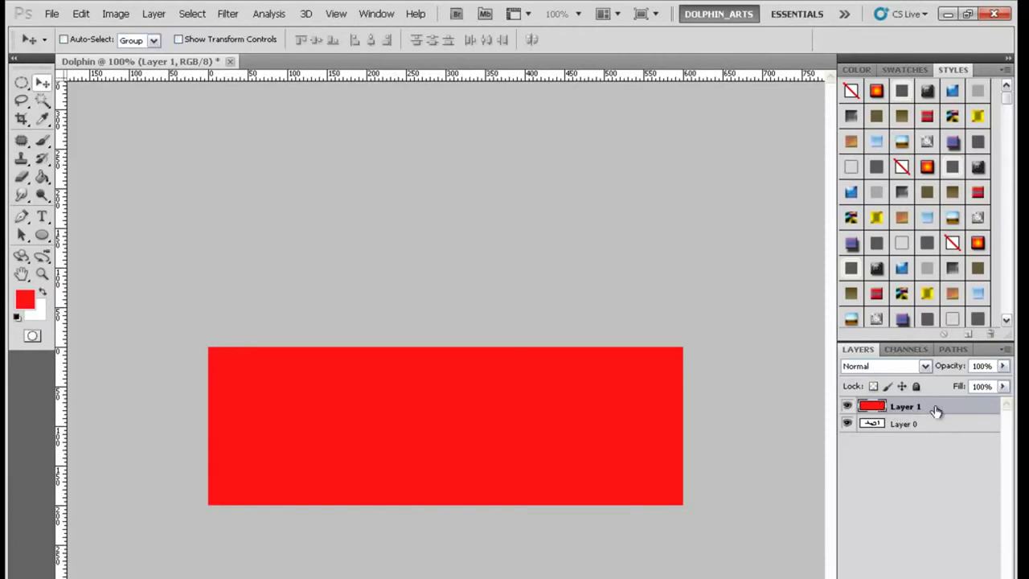
# Step Layer 1's blend mode through Dissolve, Darken, Multiply and Lighten to Screen.
pyautogui.click(927, 366)
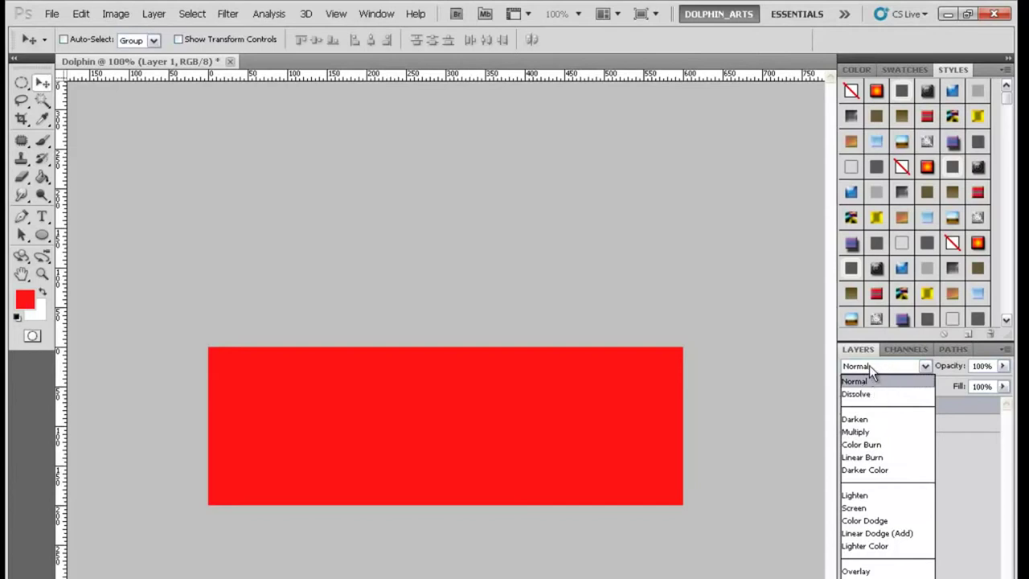
pyautogui.click(870, 365)
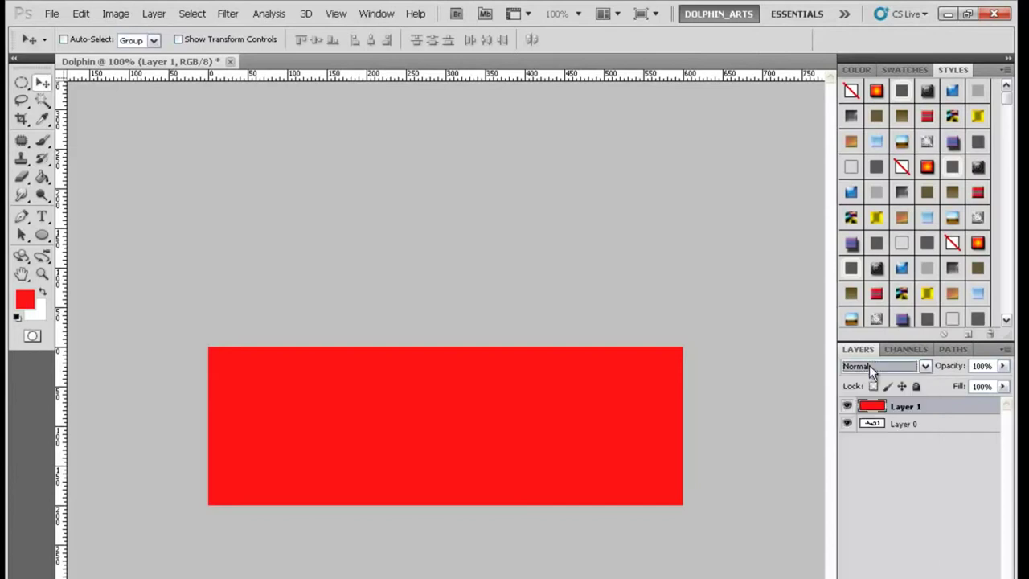
pyautogui.press('Down')
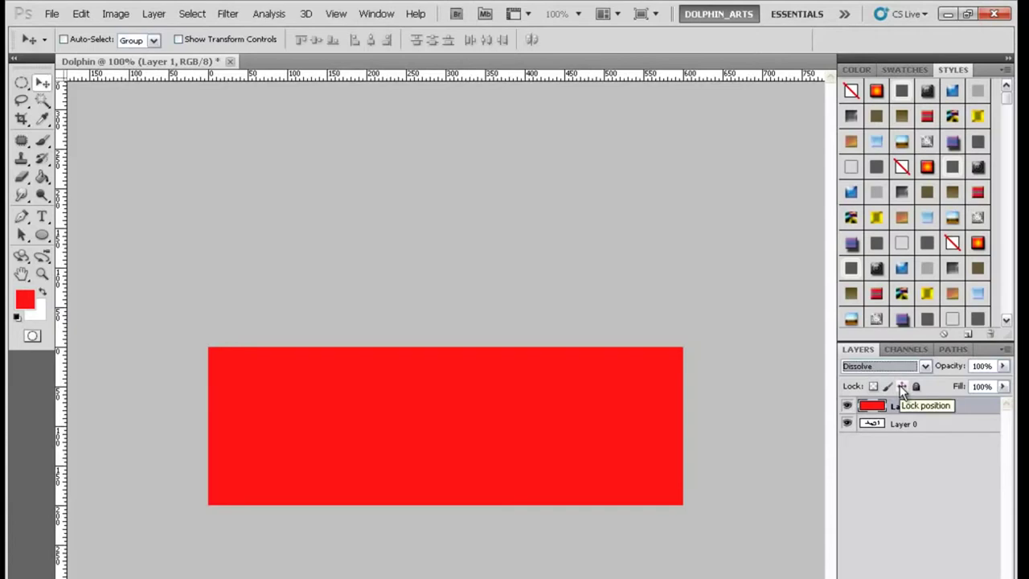
pyautogui.press('Down')
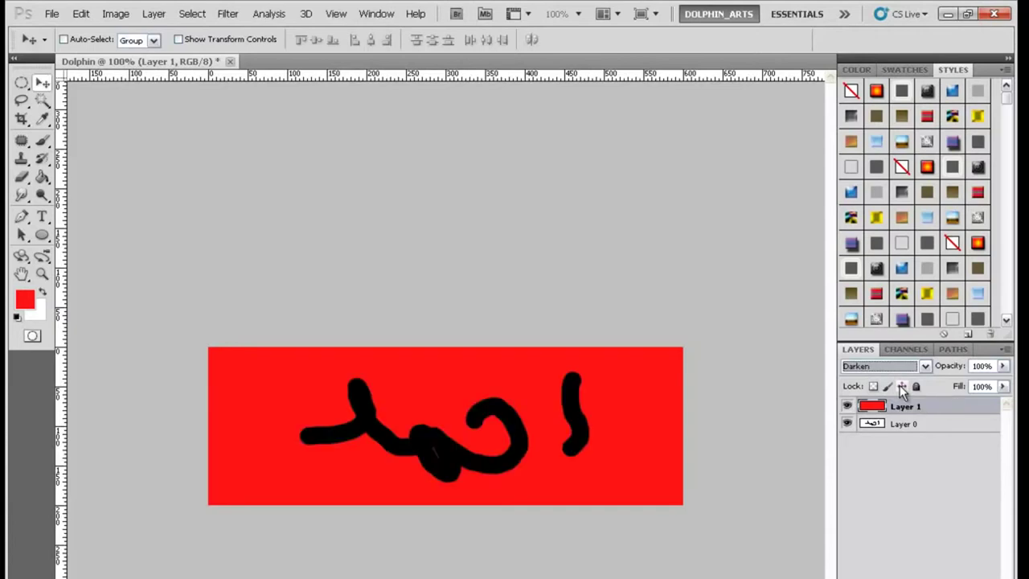
pyautogui.press('Down')
pyautogui.press('Down')
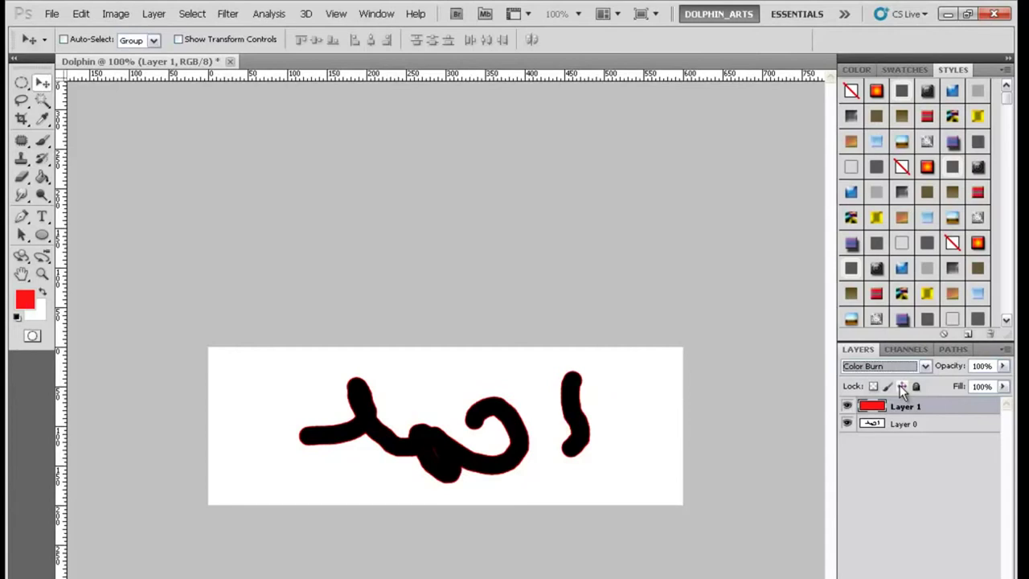
pyautogui.press('Down')
pyautogui.press('Down')
pyautogui.press('Up')
pyautogui.press('Down')
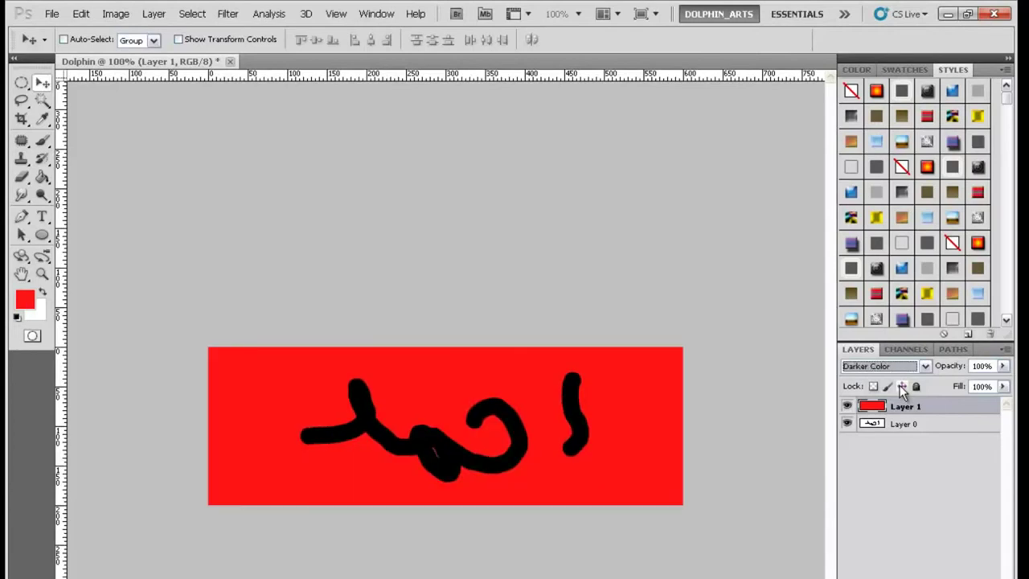
pyautogui.press('Down')
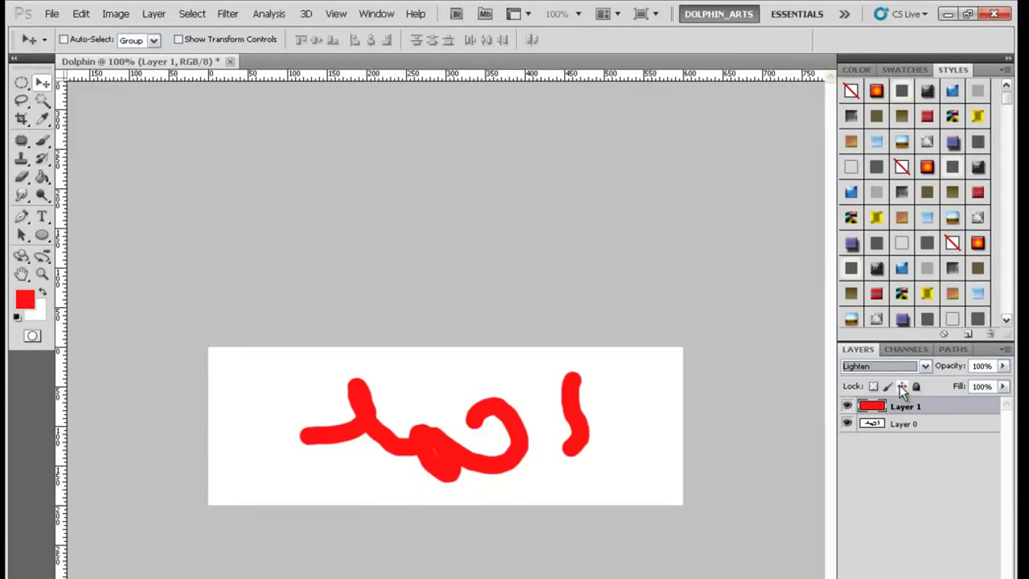
pyautogui.press('Down')
pyautogui.press('Down')
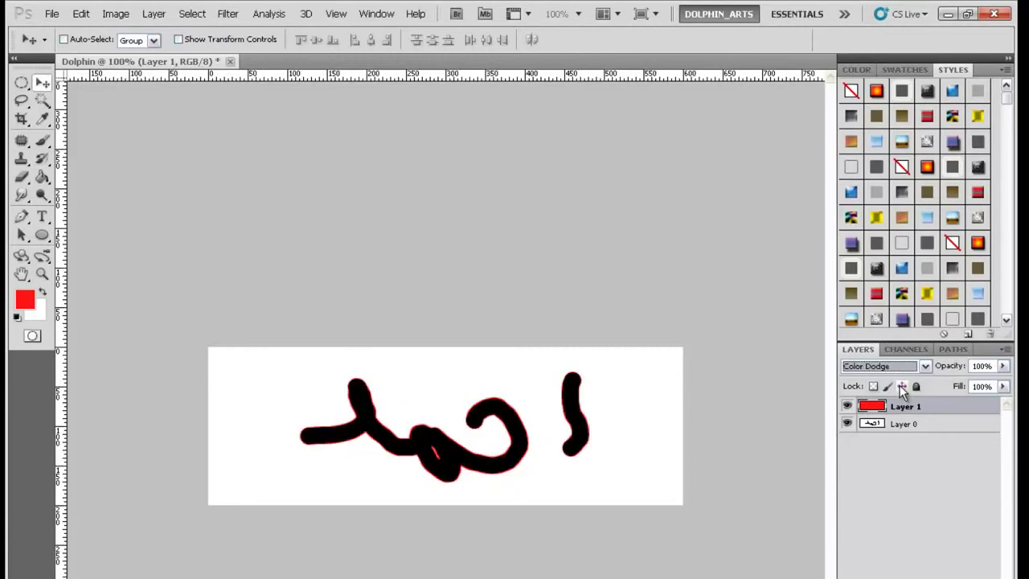
# Continue through Overlay, Hard Light, Vivid Light, Pin Light and Hard Mix, then reset to Normal.
pyautogui.press('Down')
pyautogui.press('Down')
pyautogui.press('Down')
pyautogui.press('Down')
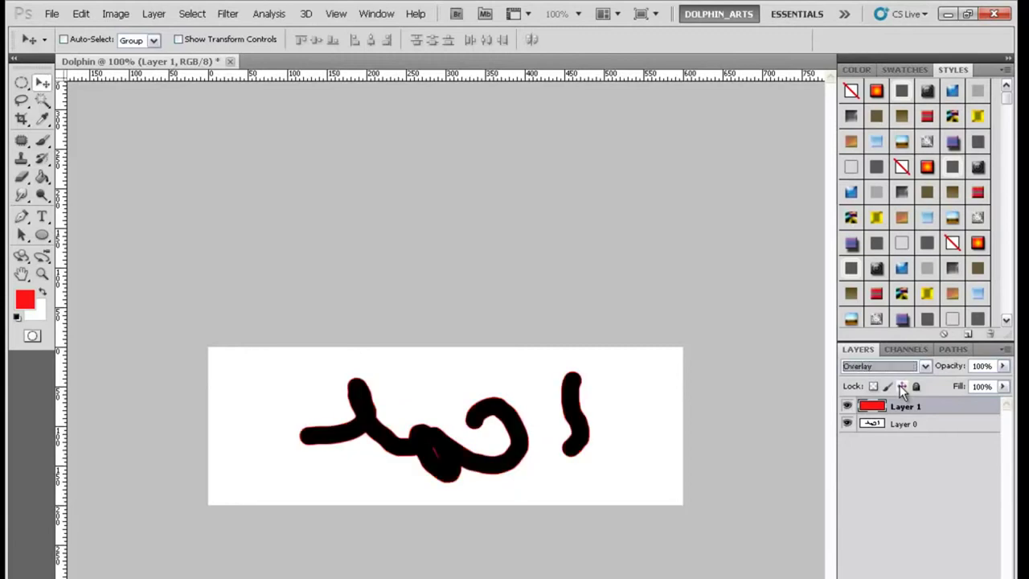
pyautogui.press('Down')
pyautogui.press('Down')
pyautogui.press('Up')
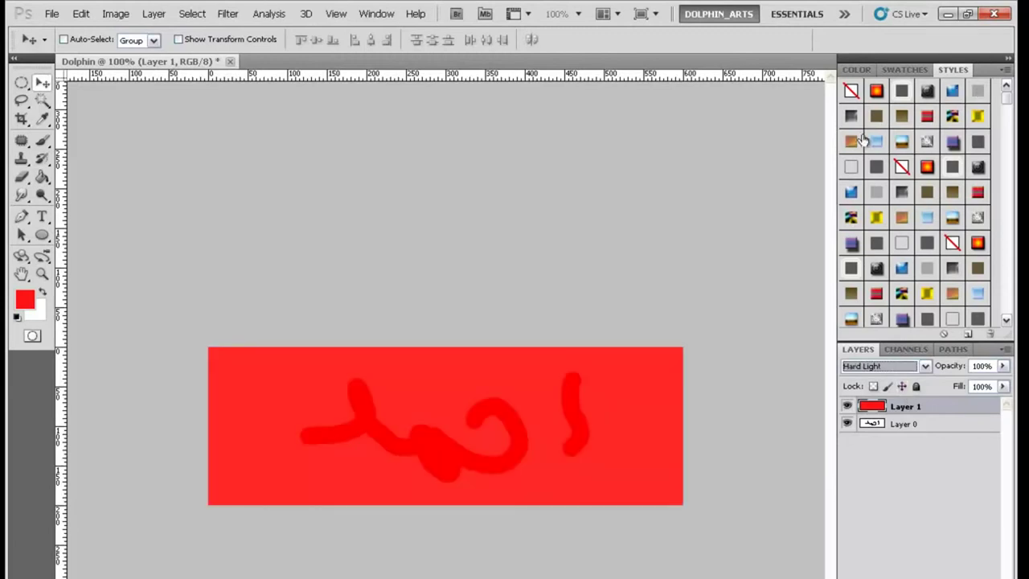
pyautogui.press('Down')
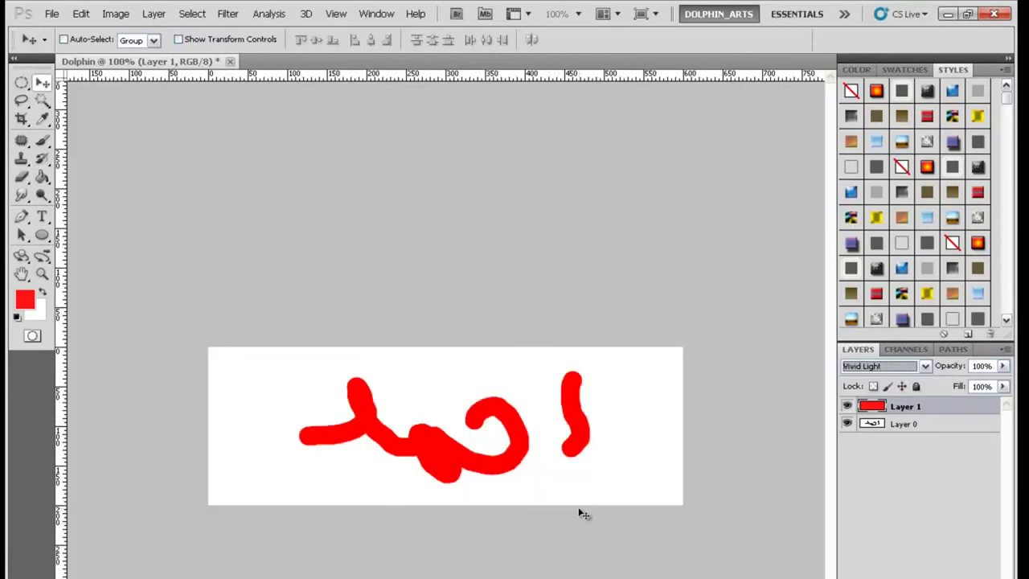
pyautogui.press('Down')
pyautogui.press('Down')
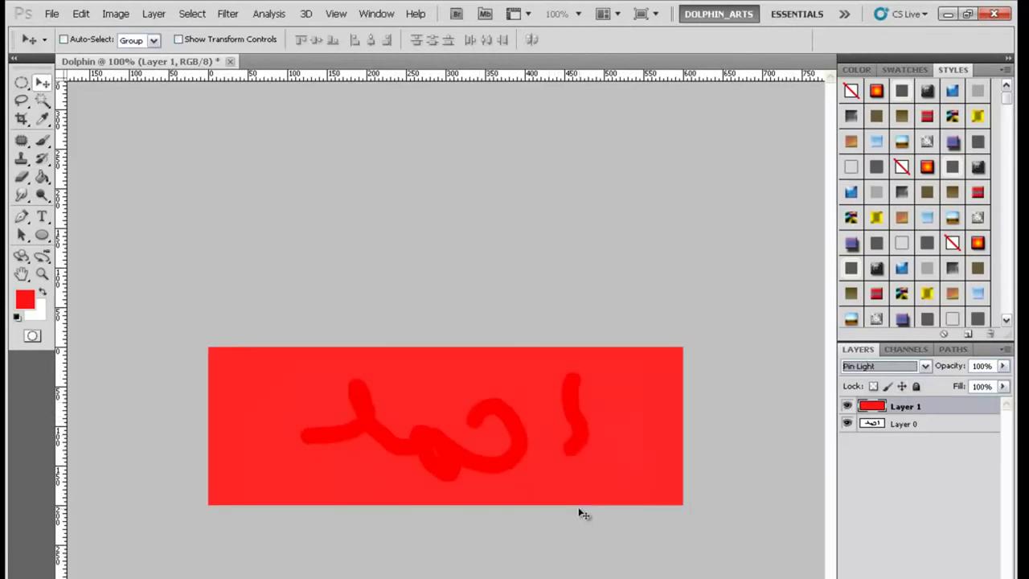
pyautogui.press('Down')
pyautogui.press('Down')
pyautogui.press('Down')
pyautogui.press('Up')
pyautogui.press('Down')
pyautogui.press('Down')
pyautogui.press('Down')
pyautogui.press('Down')
pyautogui.press('Down')
pyautogui.press('Down')
pyautogui.press('Down')
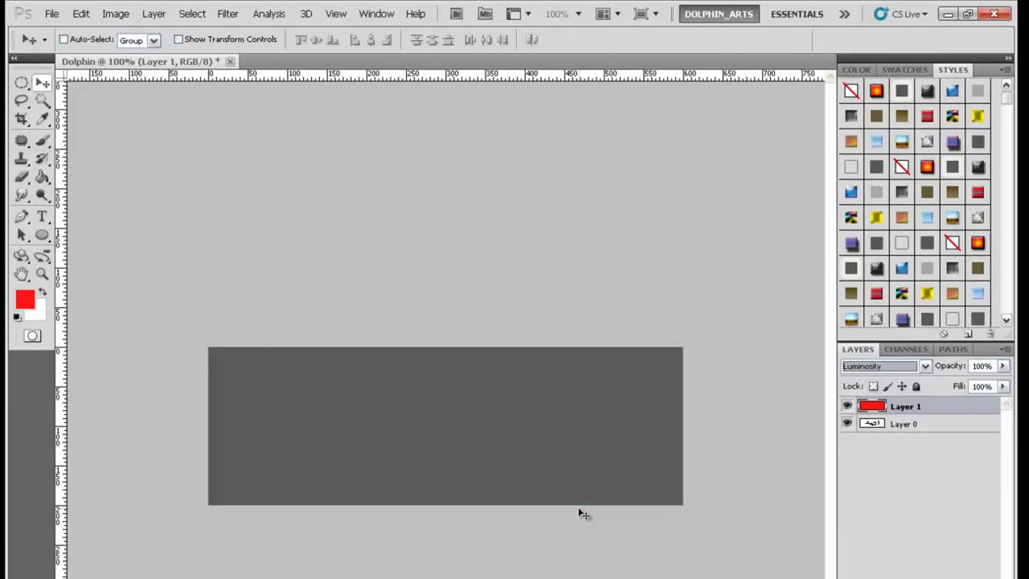
pyautogui.press('Up')
pyautogui.press('Up')
pyautogui.press('Up')
pyautogui.press('Up')
pyautogui.press('Home')
pyautogui.moveTo(904, 409); pyautogui.dragTo(899, 431)
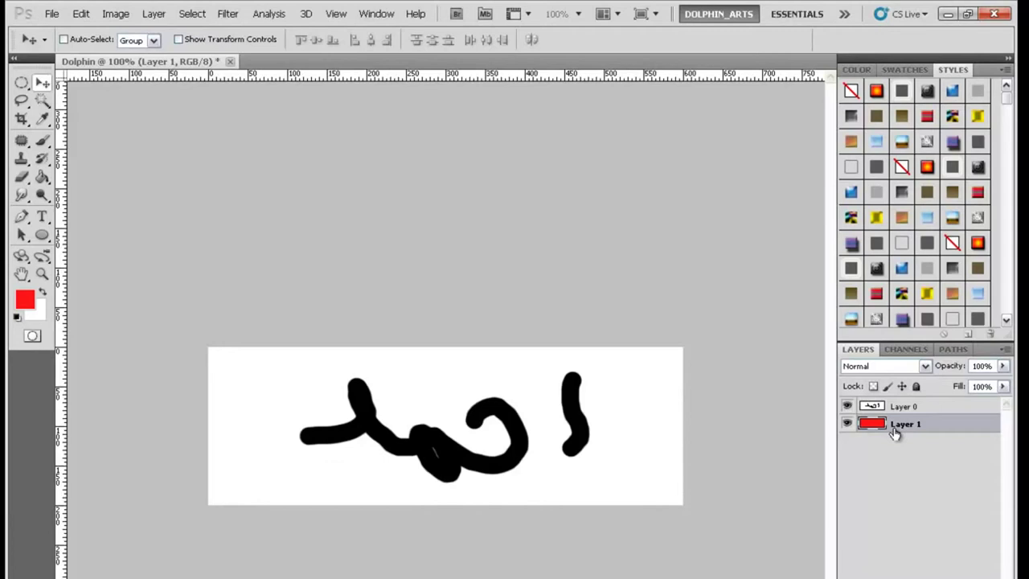
pyautogui.moveTo(895, 433); pyautogui.dragTo(889, 407)
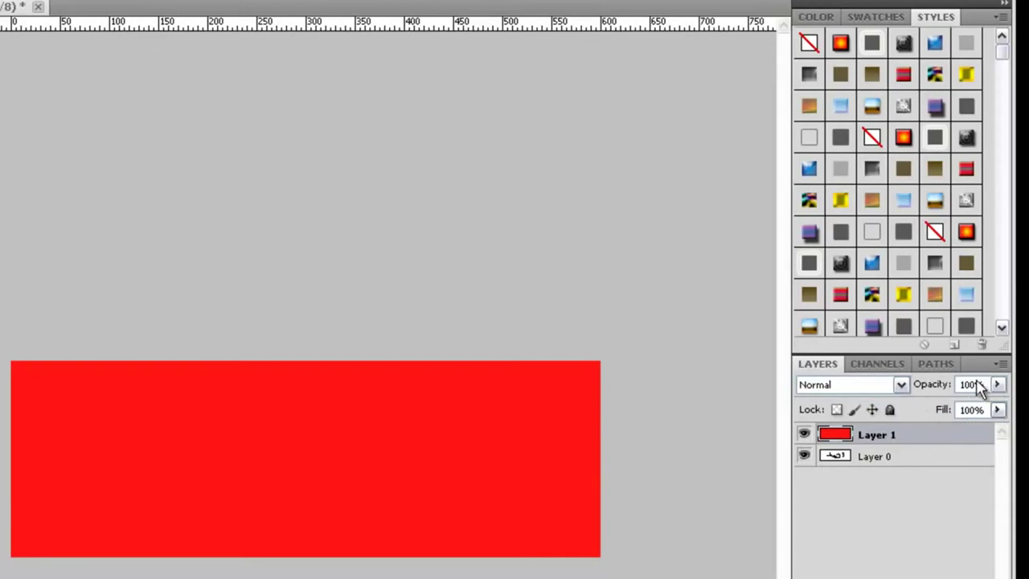
pyautogui.click(998, 410)
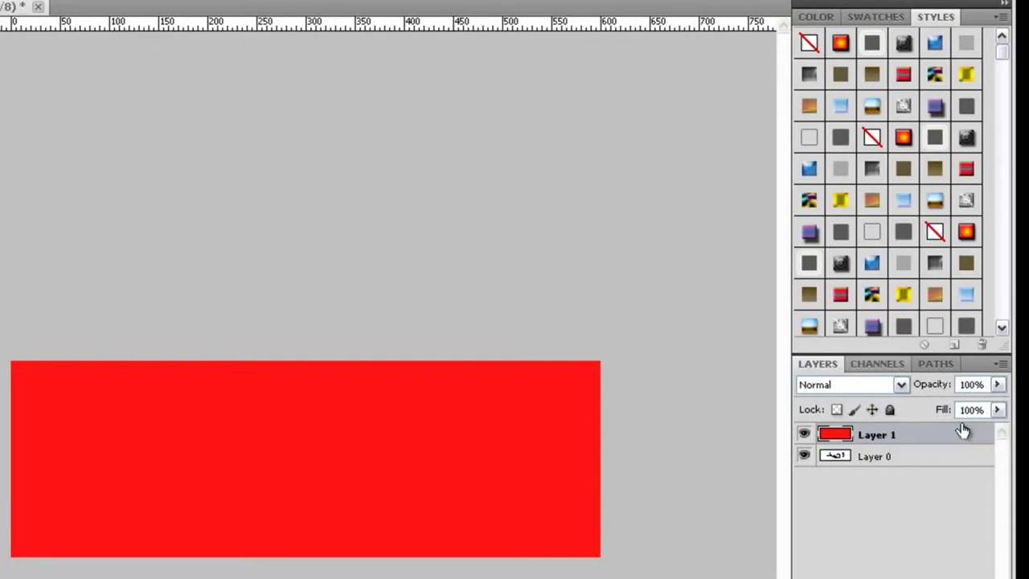
pyautogui.click(997, 410)
pyautogui.moveTo(994, 428); pyautogui.dragTo(925, 429)
pyautogui.moveTo(922, 432)
pyautogui.mouseDown()
pyautogui.moveTo(949, 430)
pyautogui.moveTo(902, 434)
pyautogui.moveTo(981, 432)
pyautogui.moveTo(937, 430)
pyautogui.mouseUp()
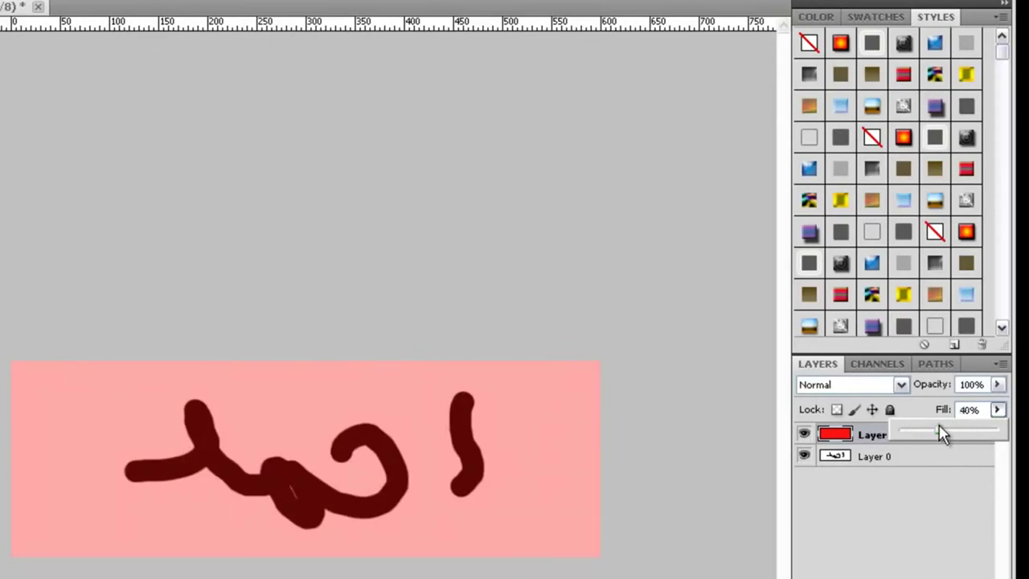
pyautogui.moveTo(935, 430); pyautogui.dragTo(998, 431)
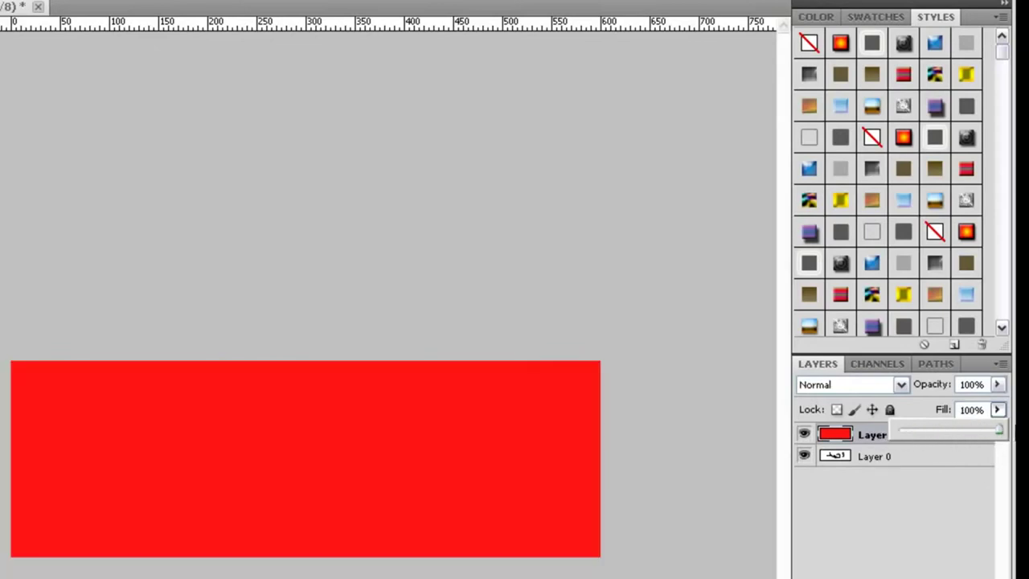
pyautogui.click(997, 384)
pyautogui.moveTo(963, 407)
pyautogui.mouseDown()
pyautogui.moveTo(912, 408)
pyautogui.moveTo(1005, 408)
pyautogui.moveTo(947, 408)
pyautogui.mouseUp()
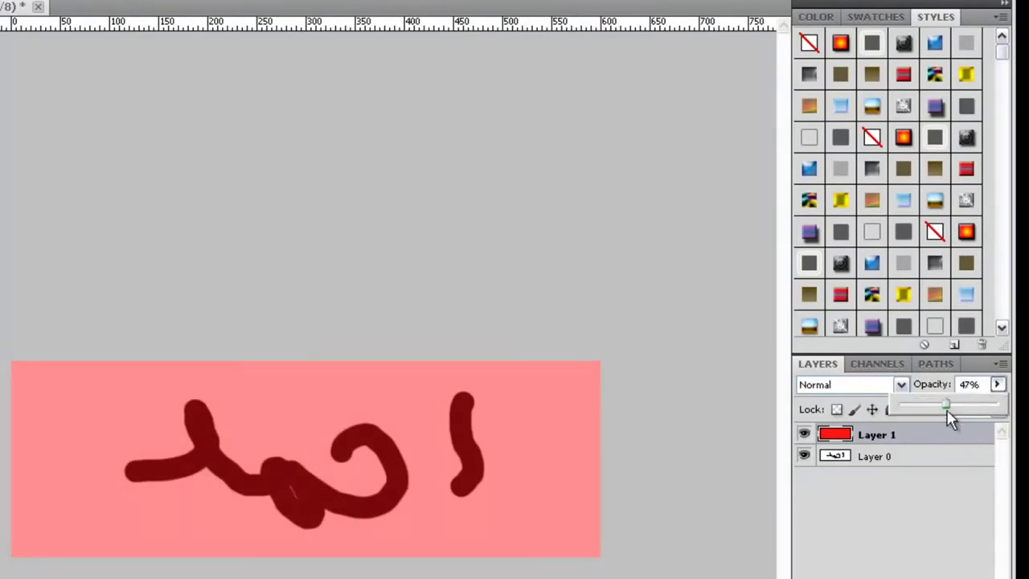
pyautogui.moveTo(946, 408); pyautogui.dragTo(1004, 408)
pyautogui.click(866, 484)
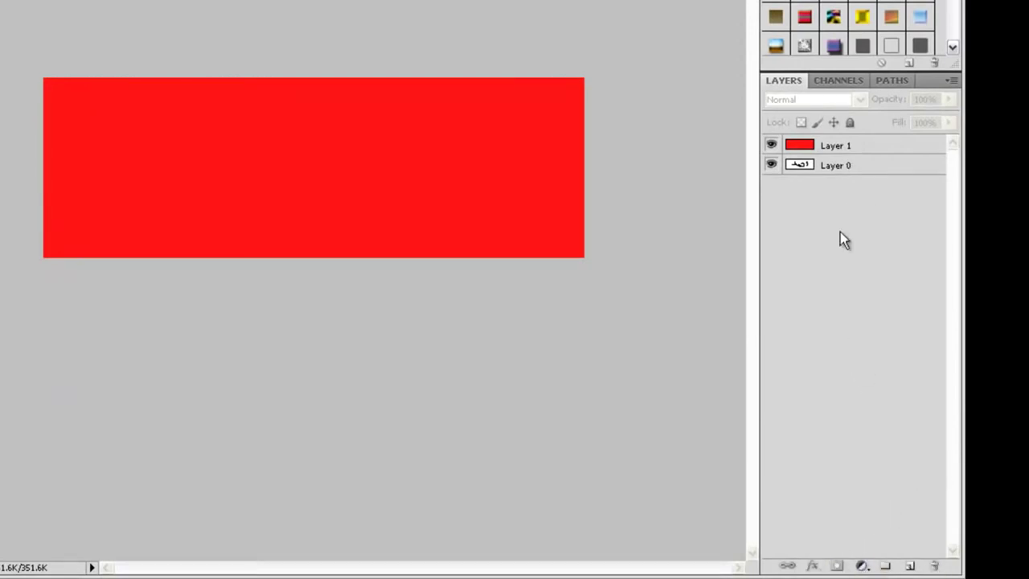
# Select Layer 1, then Layer 0, leaving Layer 0 as the active layer.
pyautogui.click(836, 144)
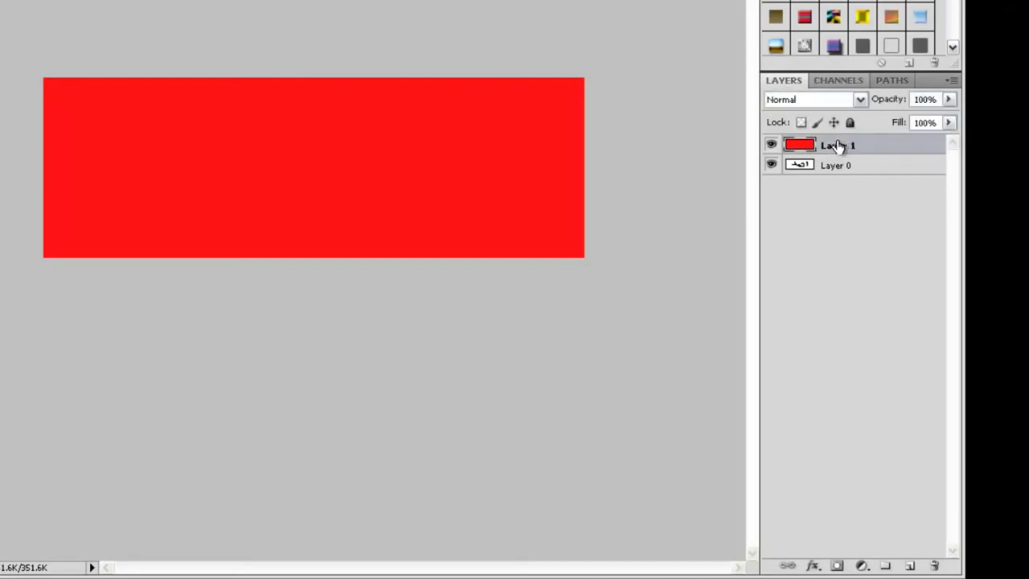
pyautogui.click(854, 167)
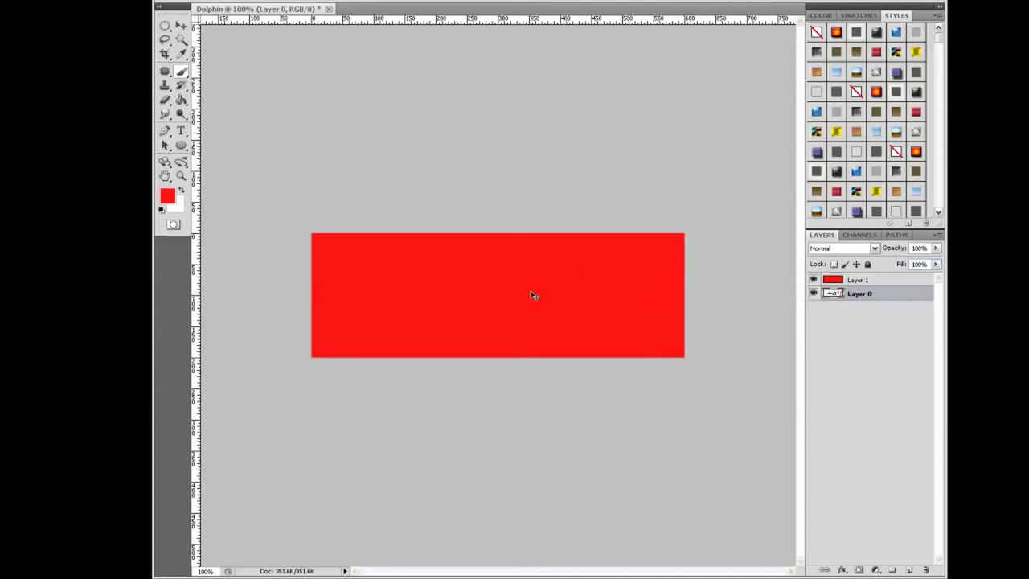
# Pick black as the foreground colour, hide red Layer 1, and undo the long curving stroke.
pyautogui.click(167, 196)
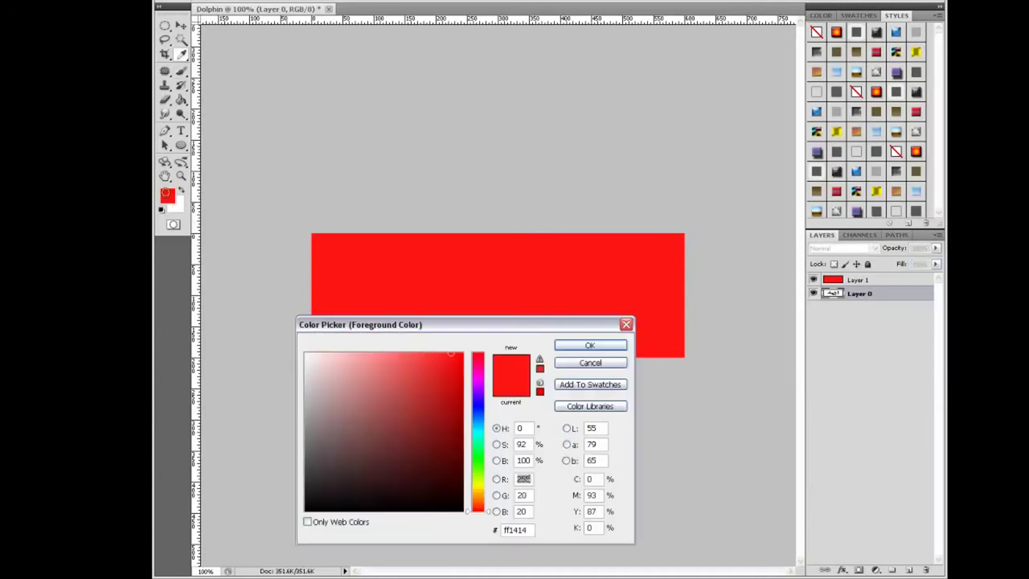
pyautogui.moveTo(430, 411); pyautogui.dragTo(442, 510)
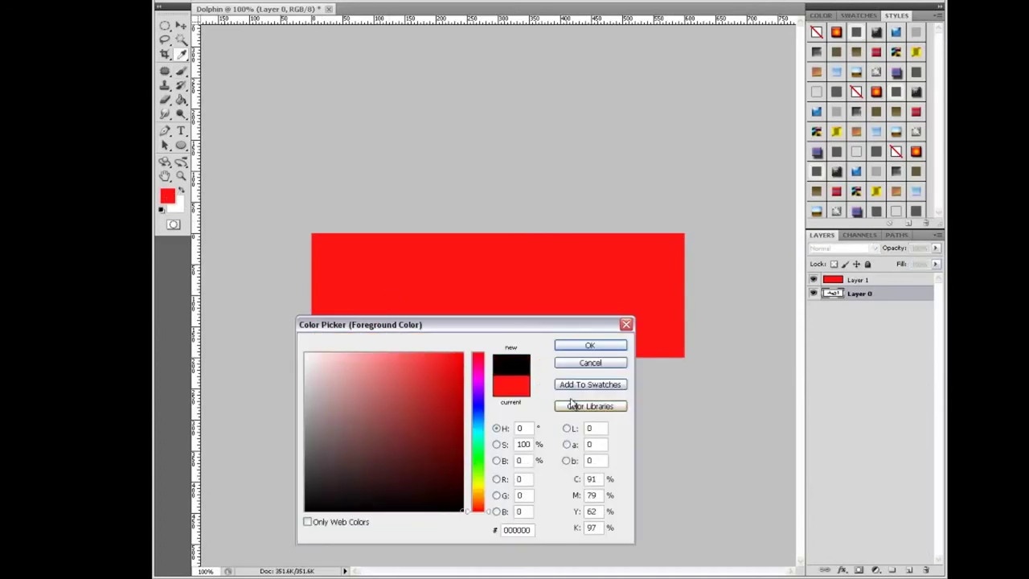
pyautogui.click(590, 345)
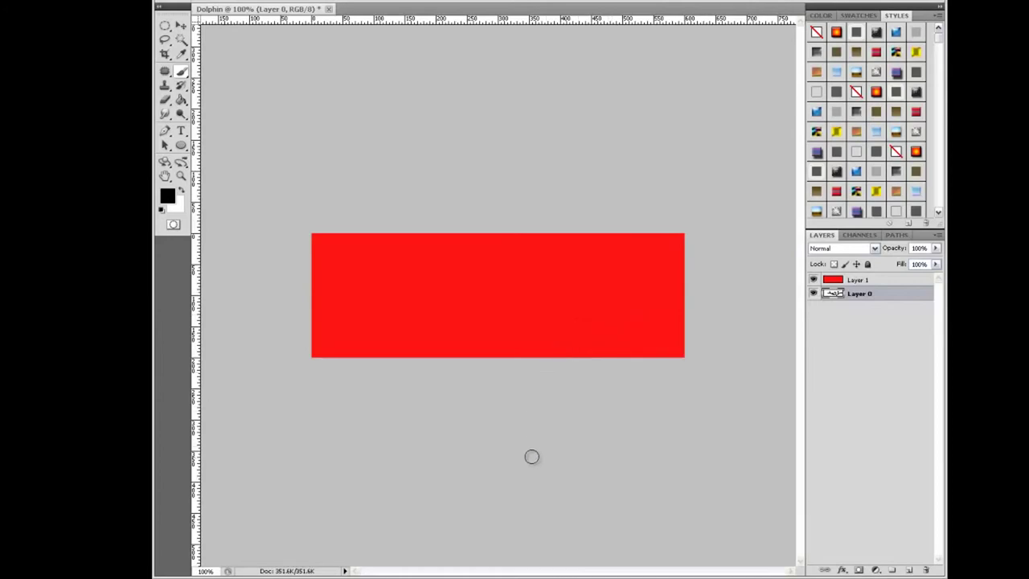
pyautogui.click(813, 280)
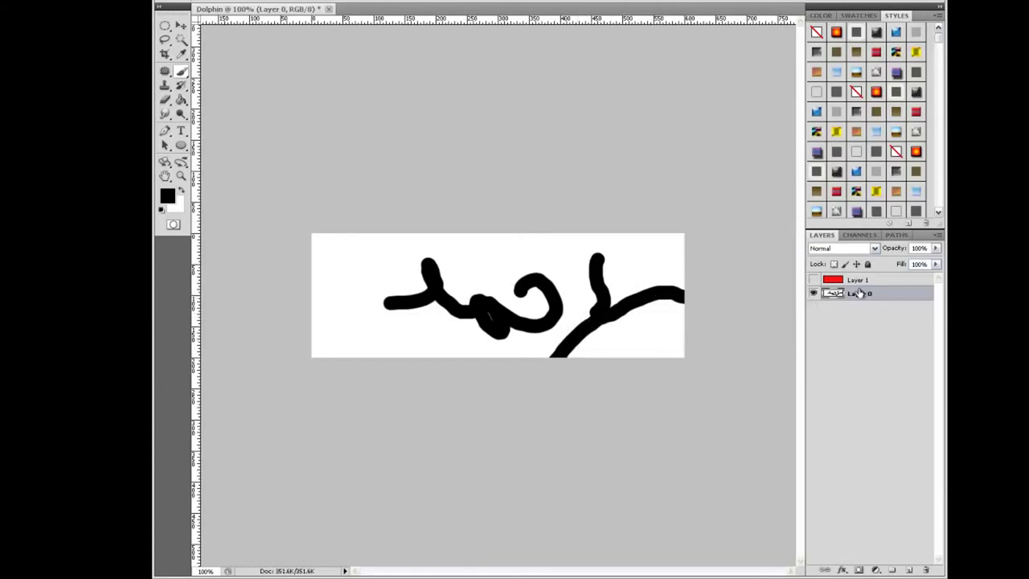
pyautogui.hotkey('ctrl', 'z')
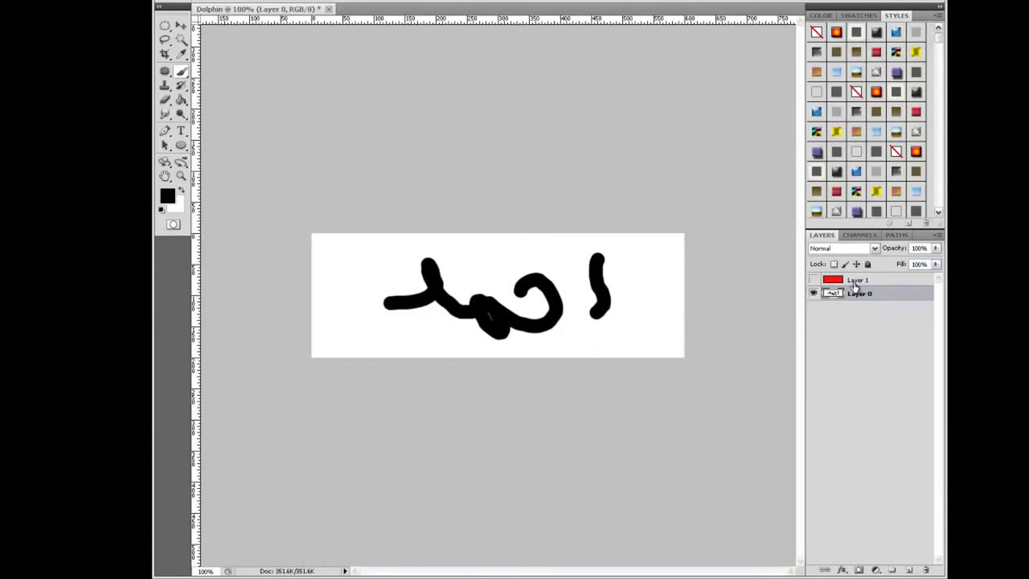
# Show and select red Layer 1, then paint four test black strokes across it.
pyautogui.click(813, 280)
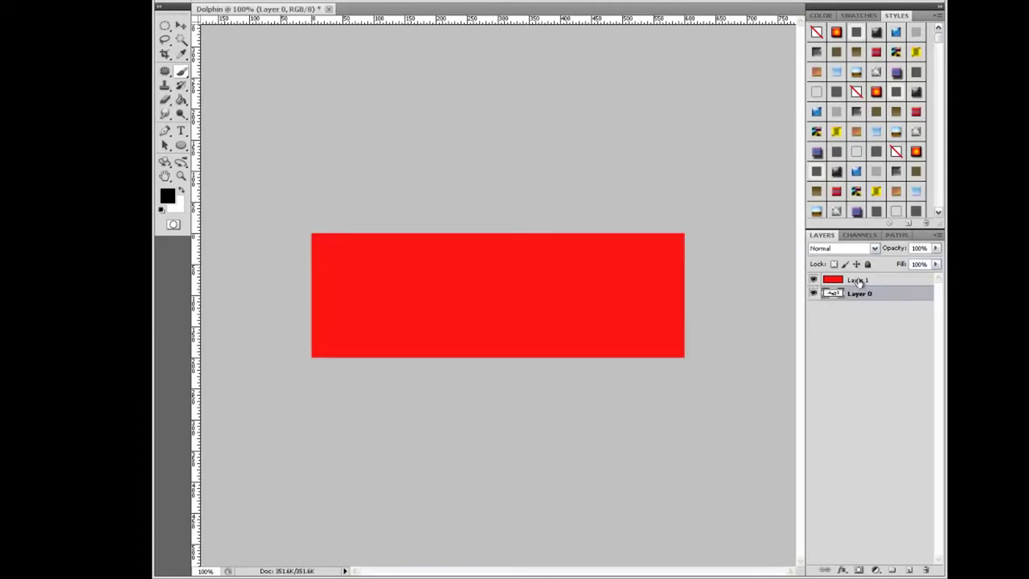
pyautogui.click(850, 280)
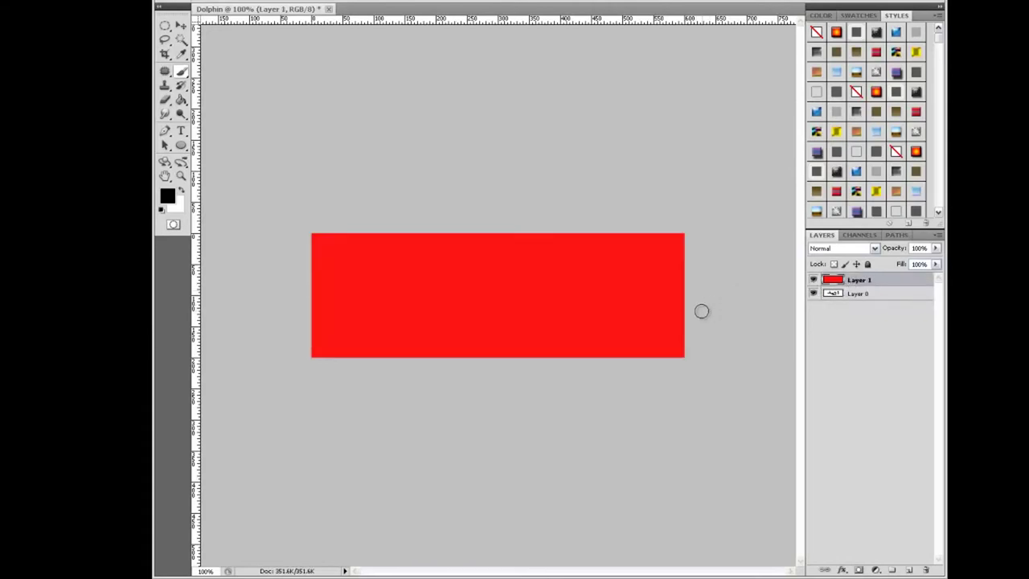
pyautogui.moveTo(722, 317); pyautogui.dragTo(466, 416)
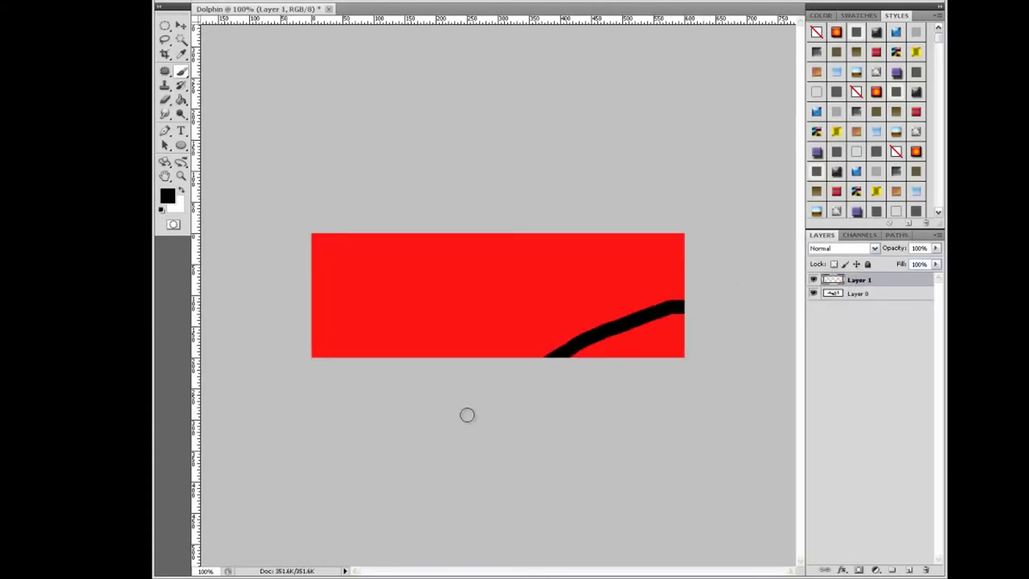
pyautogui.moveTo(574, 324); pyautogui.dragTo(316, 388)
pyautogui.moveTo(426, 310); pyautogui.dragTo(240, 343)
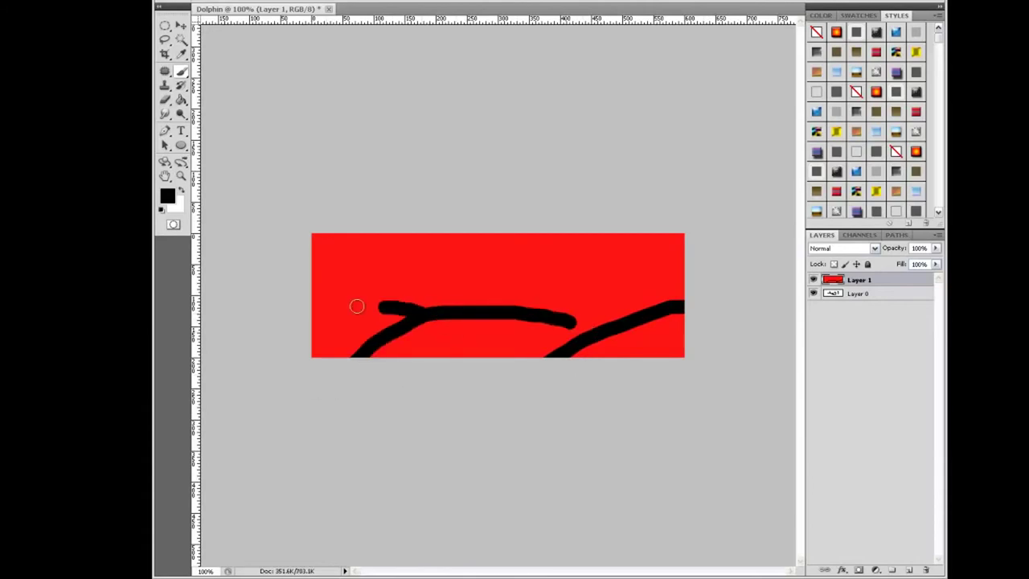
pyautogui.moveTo(567, 320); pyautogui.dragTo(599, 326)
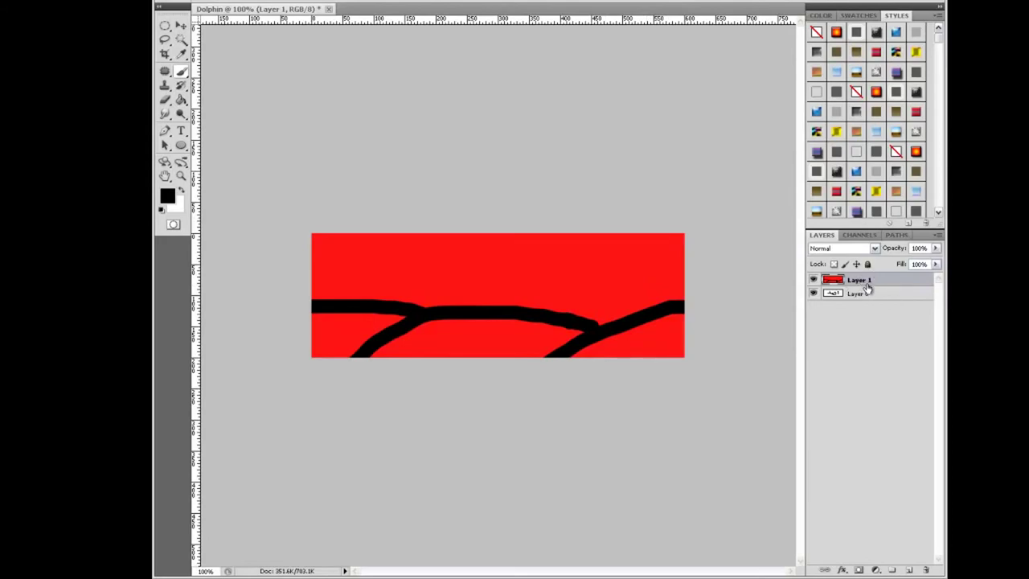
# Undo the test strokes with Ctrl+Alt+Z so Layer 1 is solid red, then add Layer 2.
pyautogui.click(814, 279)
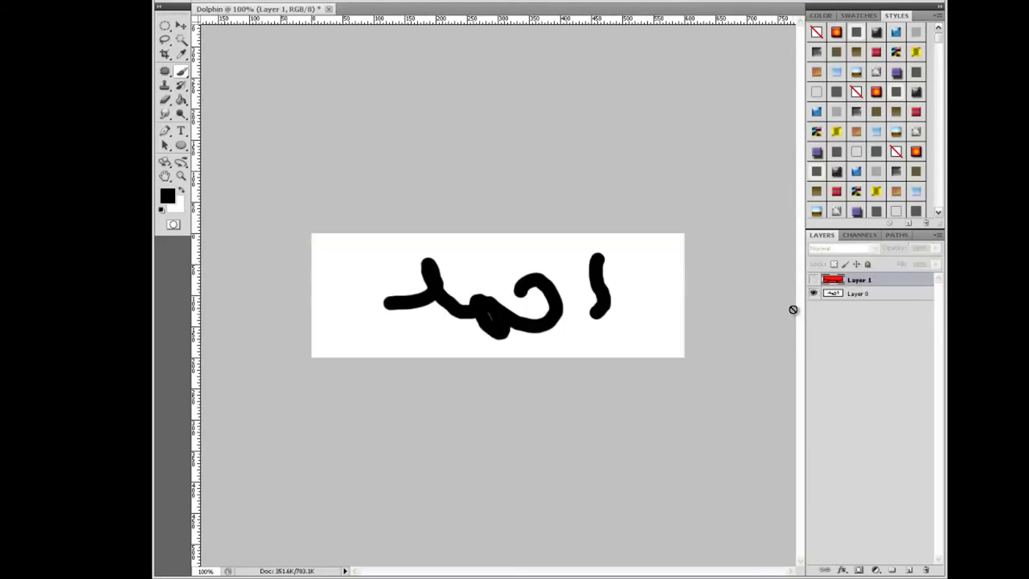
pyautogui.click(814, 280)
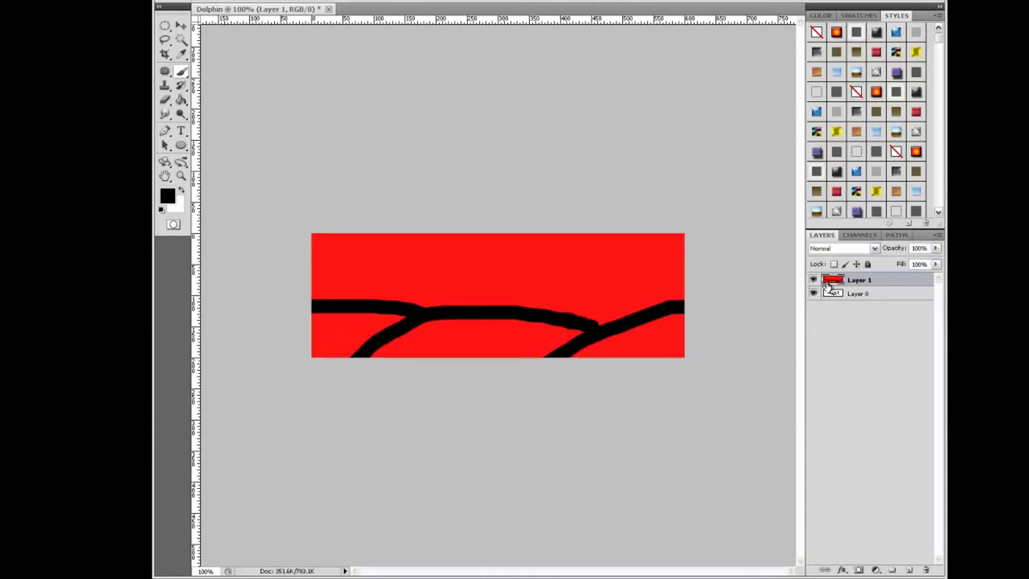
pyautogui.hotkey('ctrl', 'alt', 'z')
pyautogui.hotkey('ctrl', 'alt', 'z')
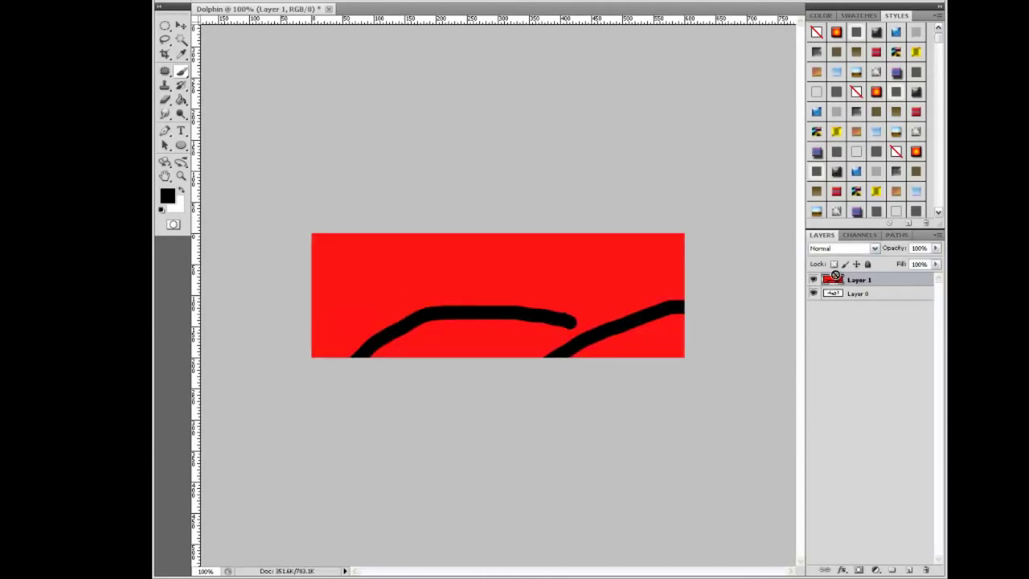
pyautogui.hotkey('ctrl', 'alt', 'z')
pyautogui.hotkey('ctrl', 'alt', 'z')
pyautogui.hotkey('ctrl', 'alt', 'z')
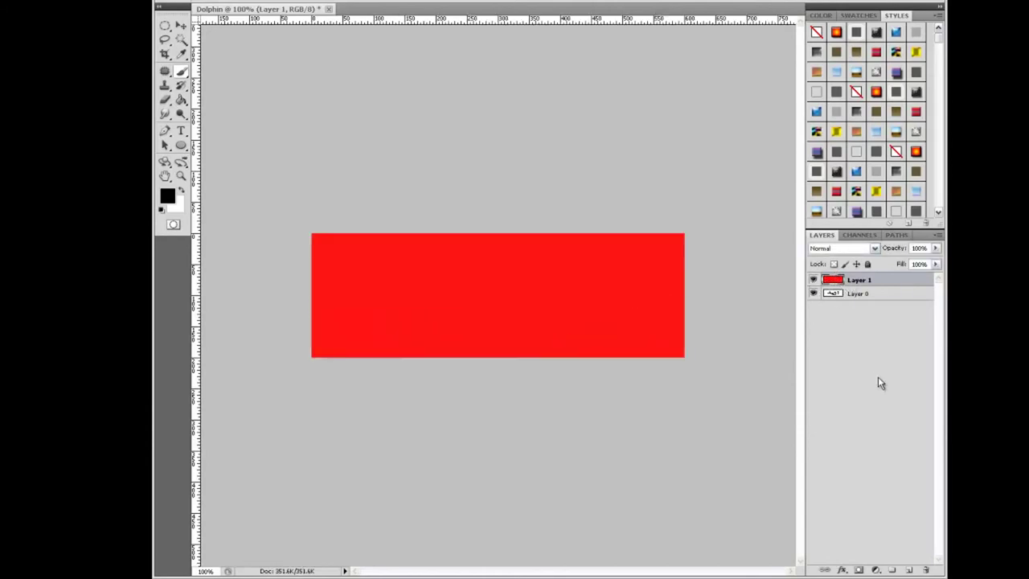
pyautogui.click(907, 571)
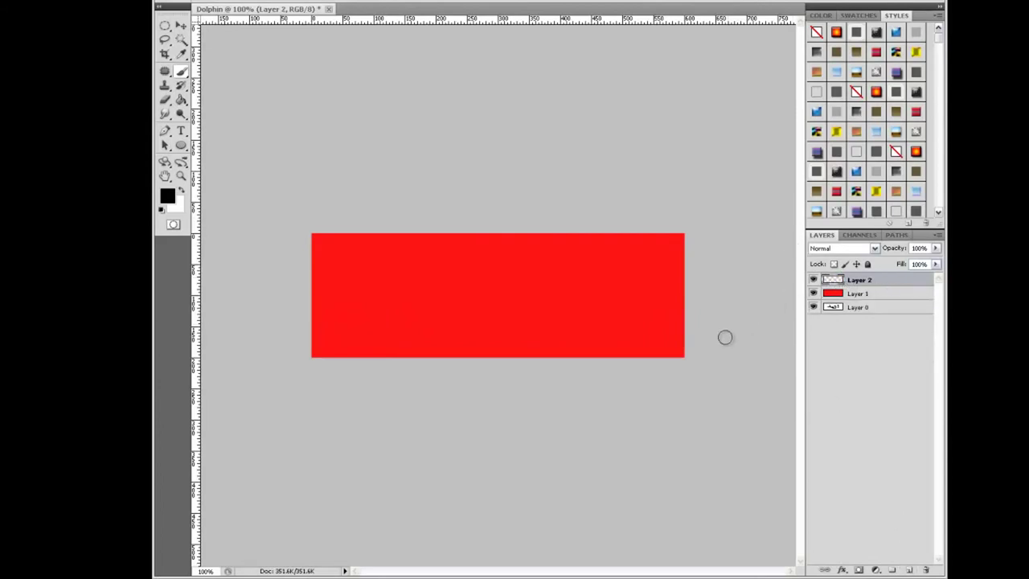
# Paint three thick black curving strokes on Layer 2 across the red rectangle.
pyautogui.moveTo(684, 352); pyautogui.dragTo(492, 355)
pyautogui.moveTo(562, 358); pyautogui.dragTo(353, 378)
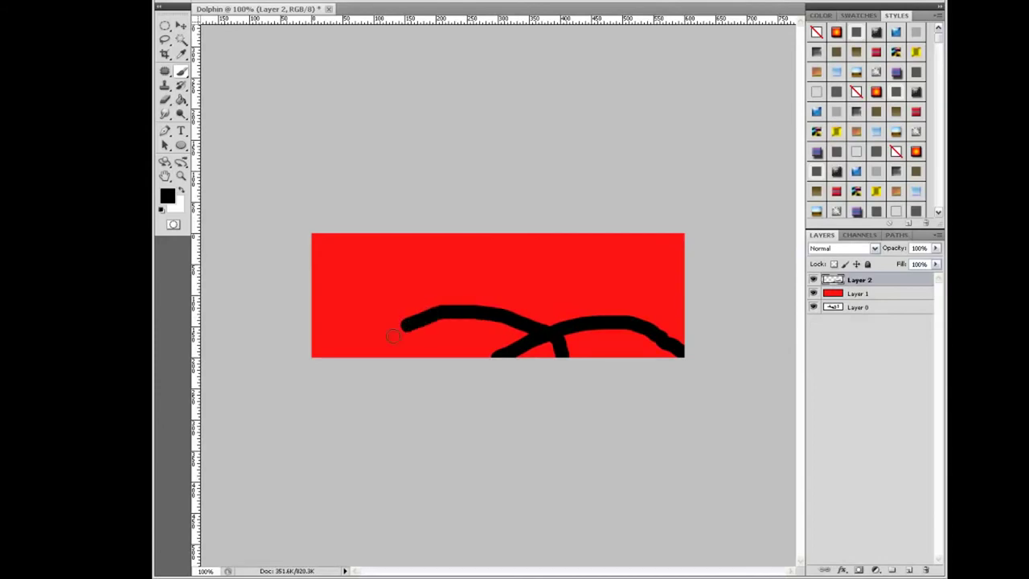
pyautogui.moveTo(401, 347); pyautogui.dragTo(294, 290)
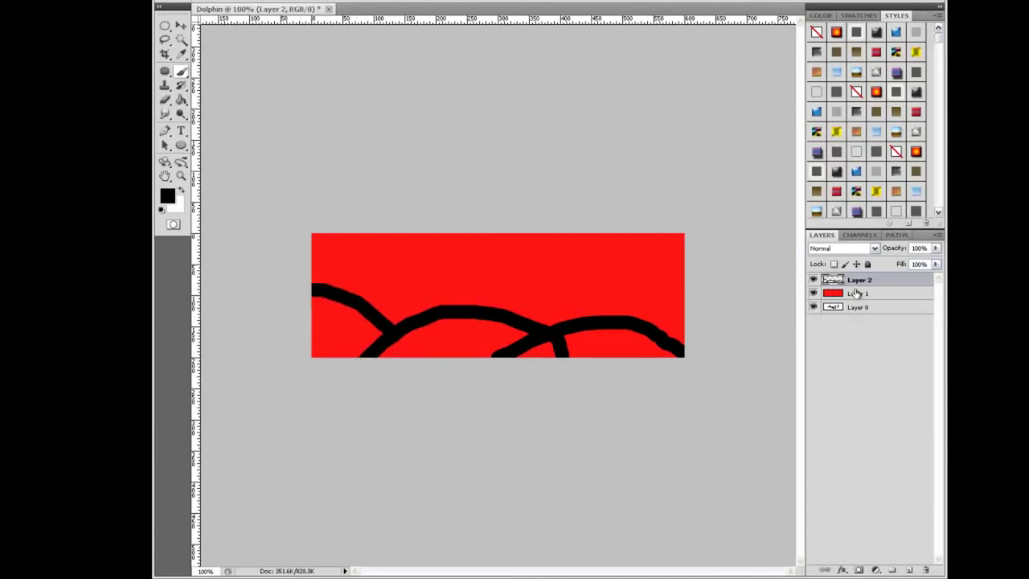
pyautogui.click(814, 294)
pyautogui.click(814, 293)
# Toggle each layer's visibility to compare them, then make all three layers visible.
pyautogui.click(813, 279)
pyautogui.click(813, 279)
pyautogui.click(814, 294)
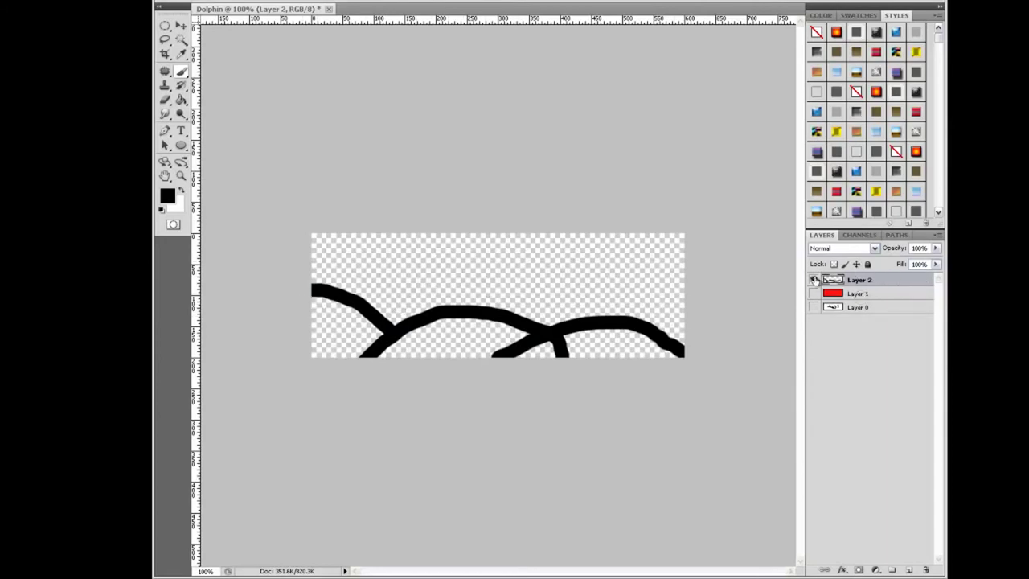
pyautogui.click(813, 293)
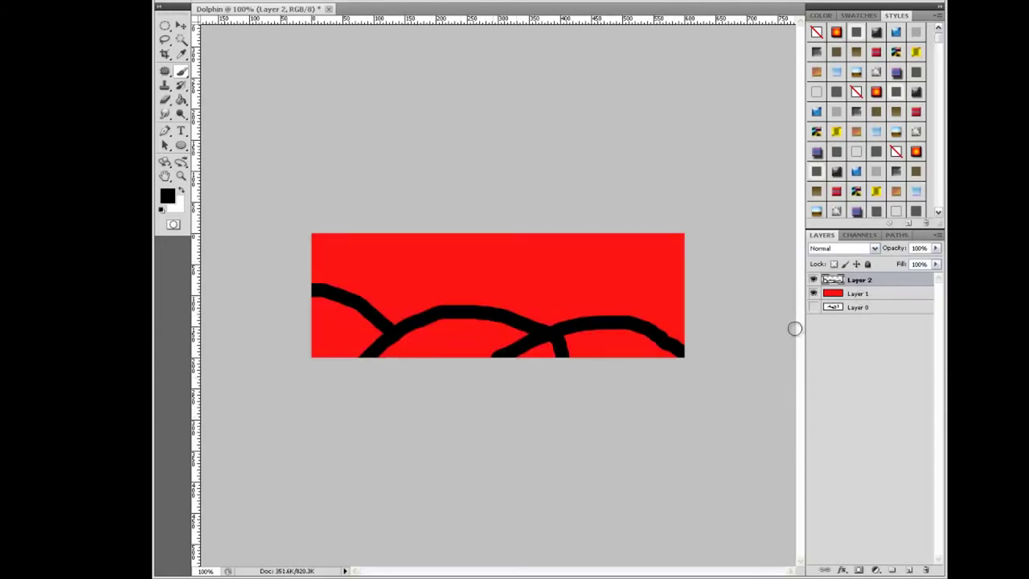
pyautogui.click(814, 294)
pyautogui.click(813, 307)
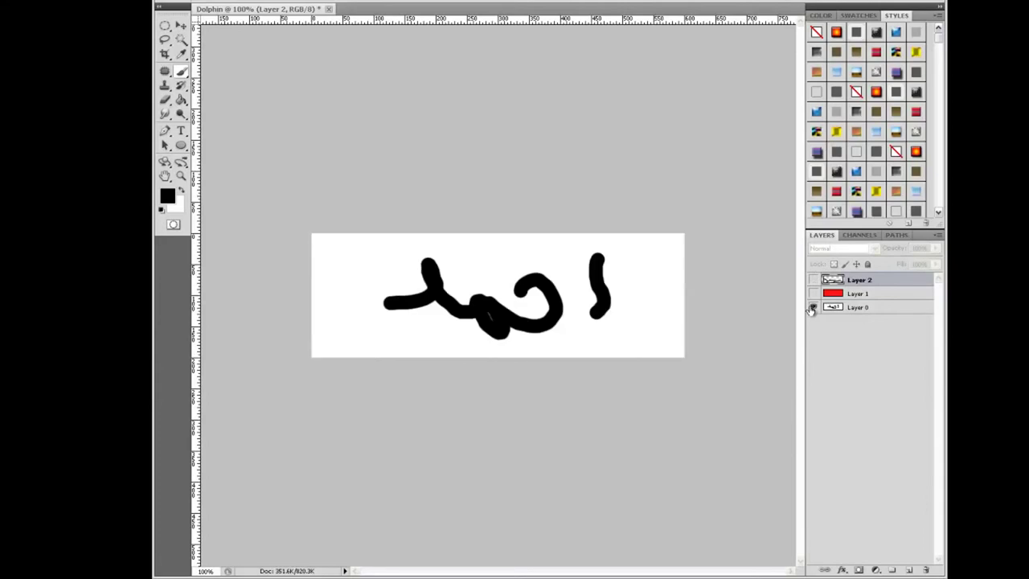
pyautogui.click(814, 279)
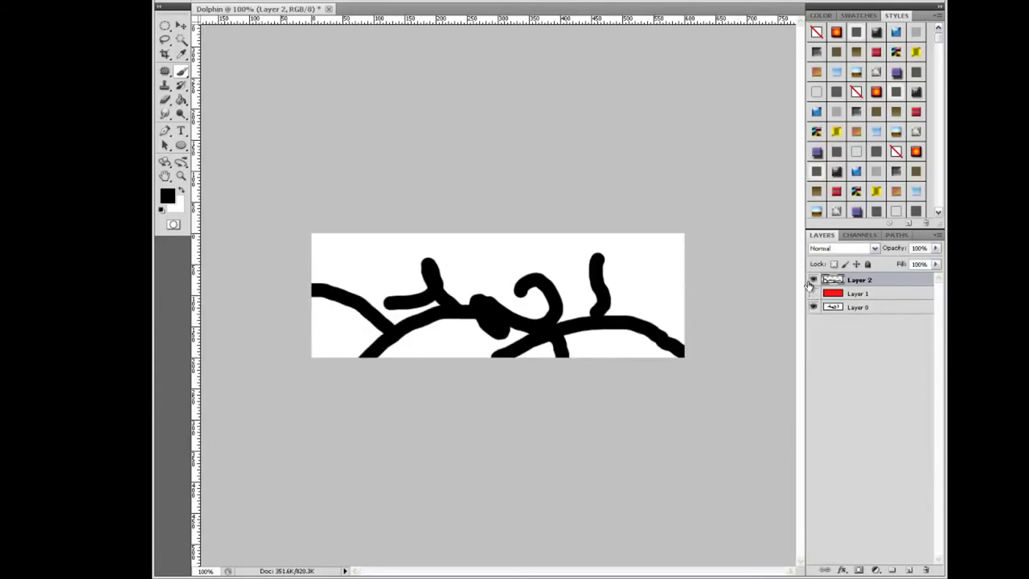
pyautogui.click(814, 279)
pyautogui.click(814, 307)
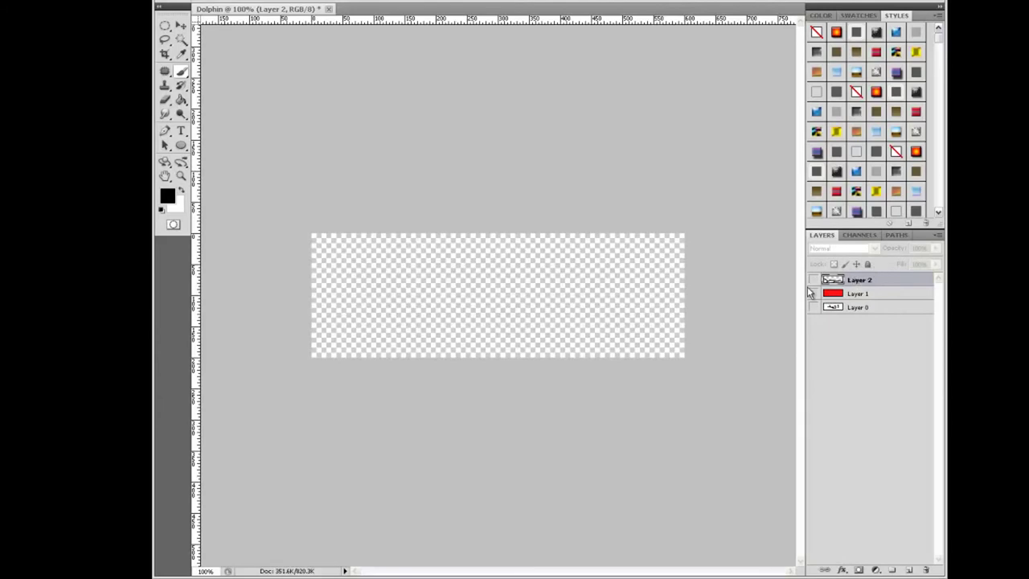
pyautogui.moveTo(813, 279); pyautogui.dragTo(814, 307)
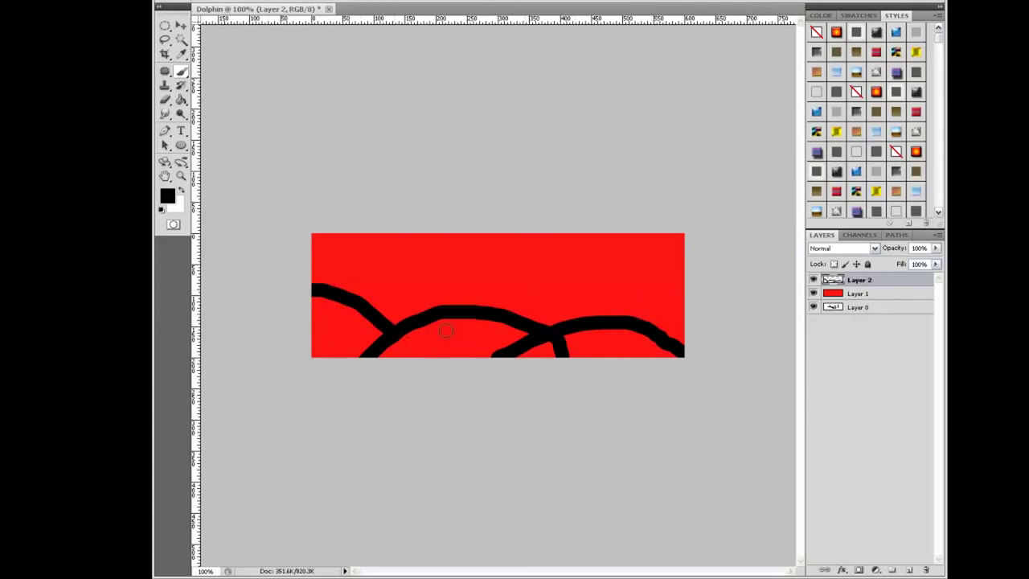
pyautogui.rightClick(828, 281)
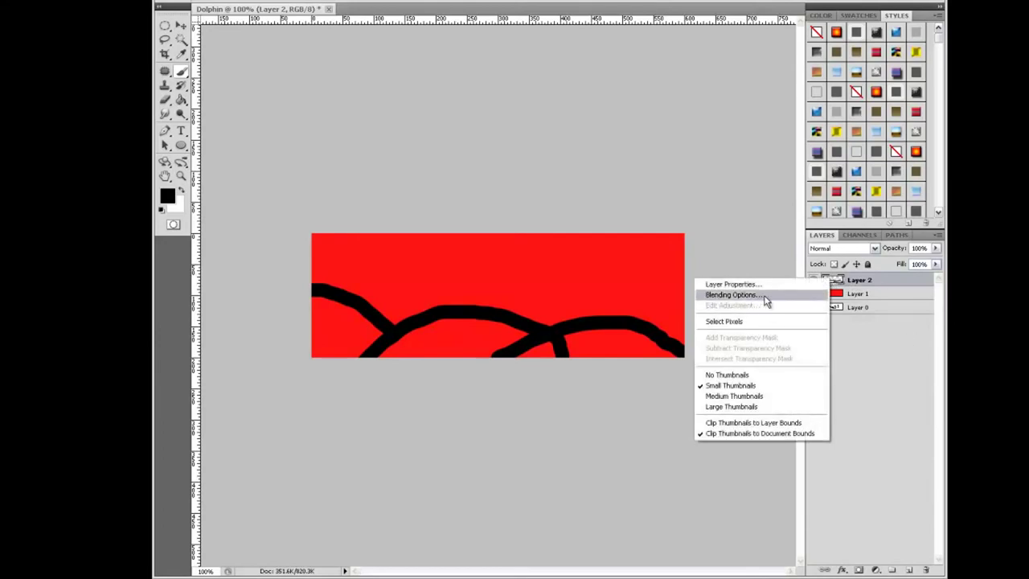
# Open Layer 2's Blending Options and enable Drop Shadow, toggling it to compare.
pyautogui.rightClick(836, 282)
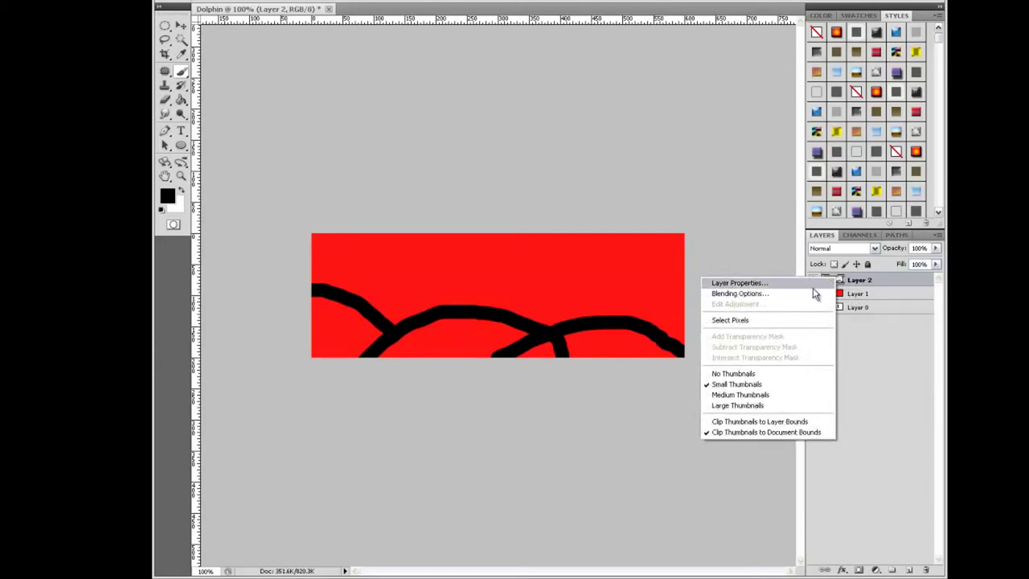
pyautogui.click(760, 295)
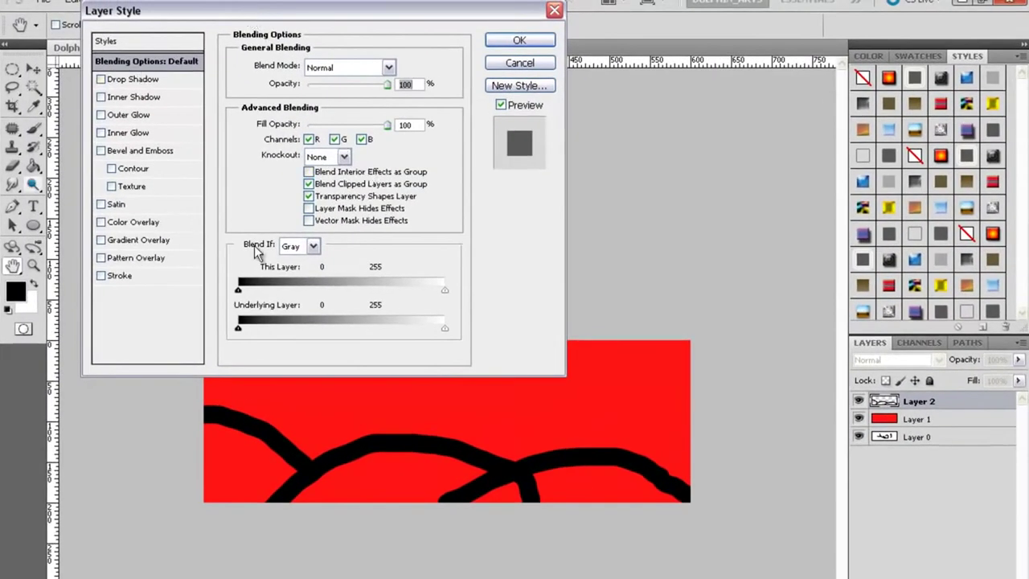
pyautogui.click(122, 80)
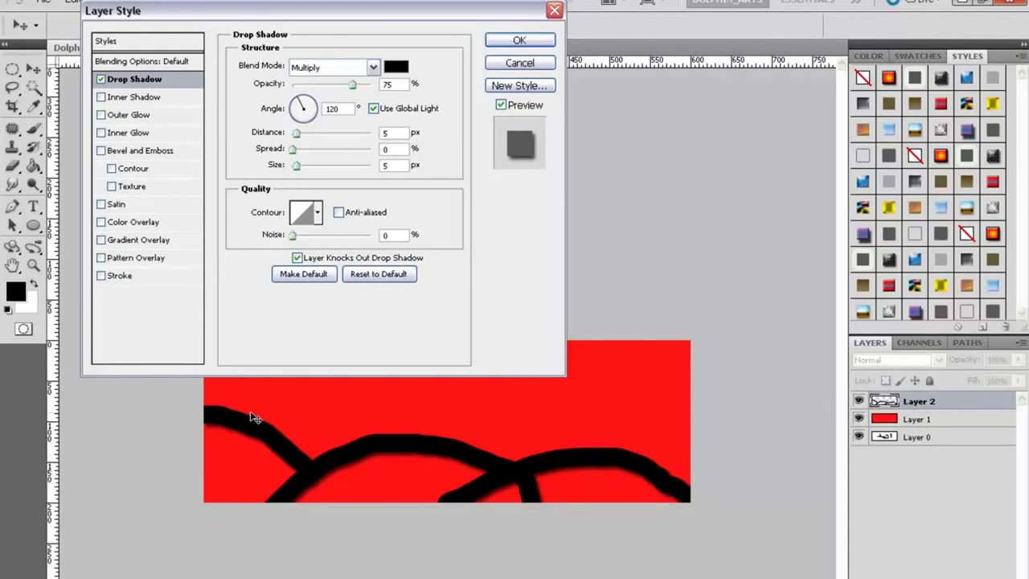
pyautogui.click(101, 79)
pyautogui.click(100, 78)
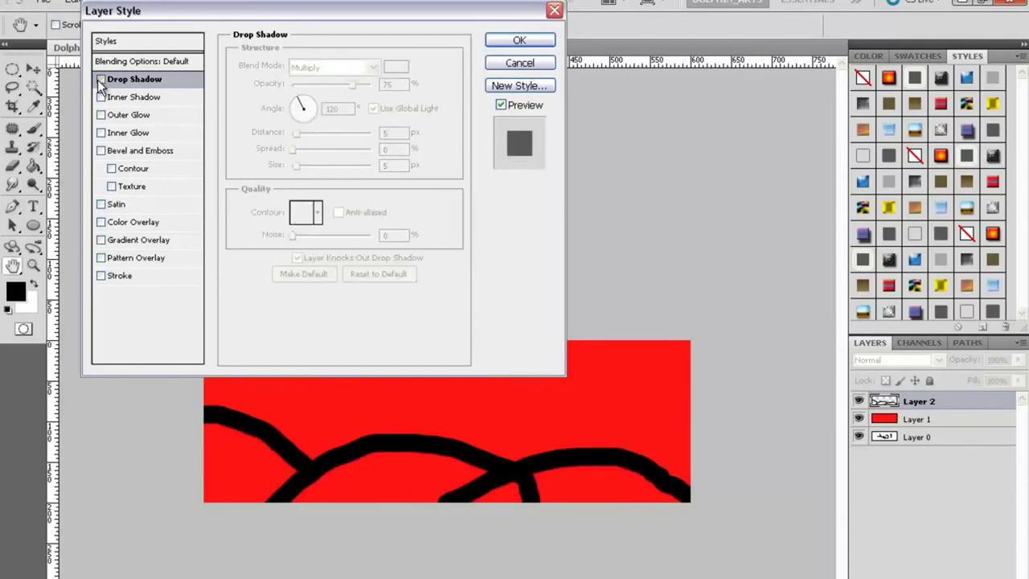
pyautogui.click(101, 79)
pyautogui.click(101, 80)
pyautogui.click(101, 79)
pyautogui.click(101, 80)
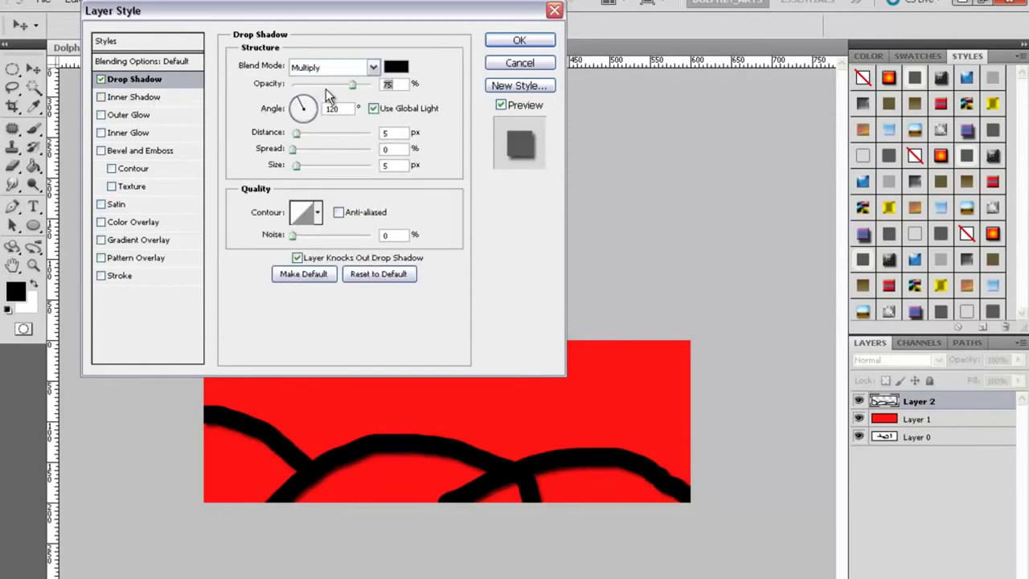
# Set the drop shadow to angle 127°, distance 32 px, size 27 px, and add Inner Shadow.
pyautogui.click(316, 117)
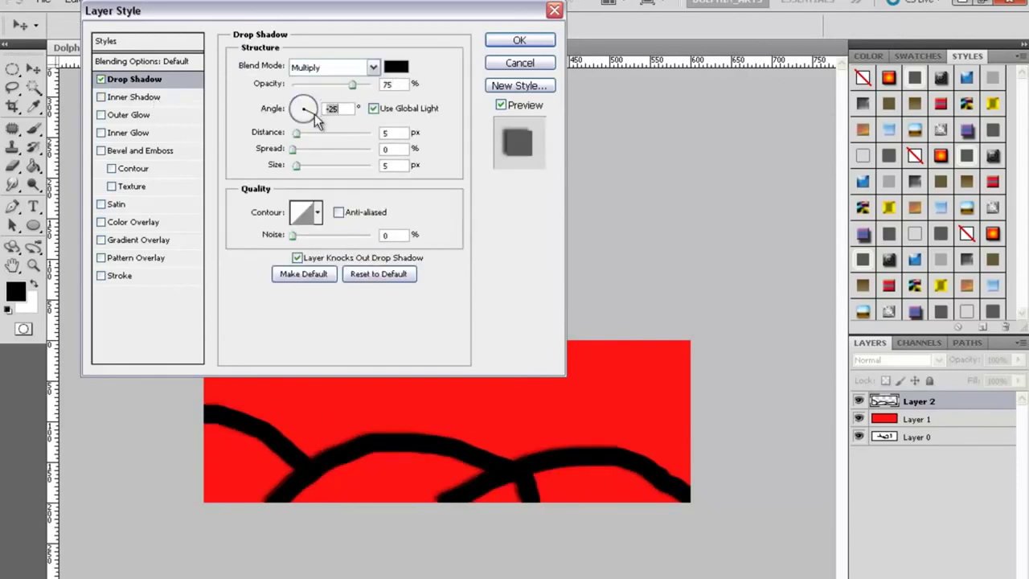
pyautogui.click(315, 108)
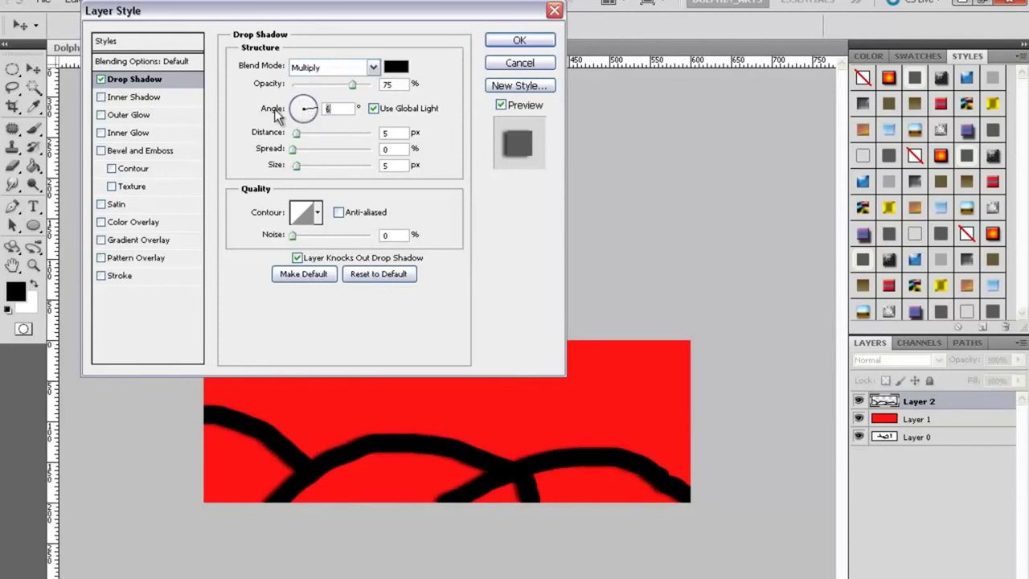
pyautogui.click(298, 105)
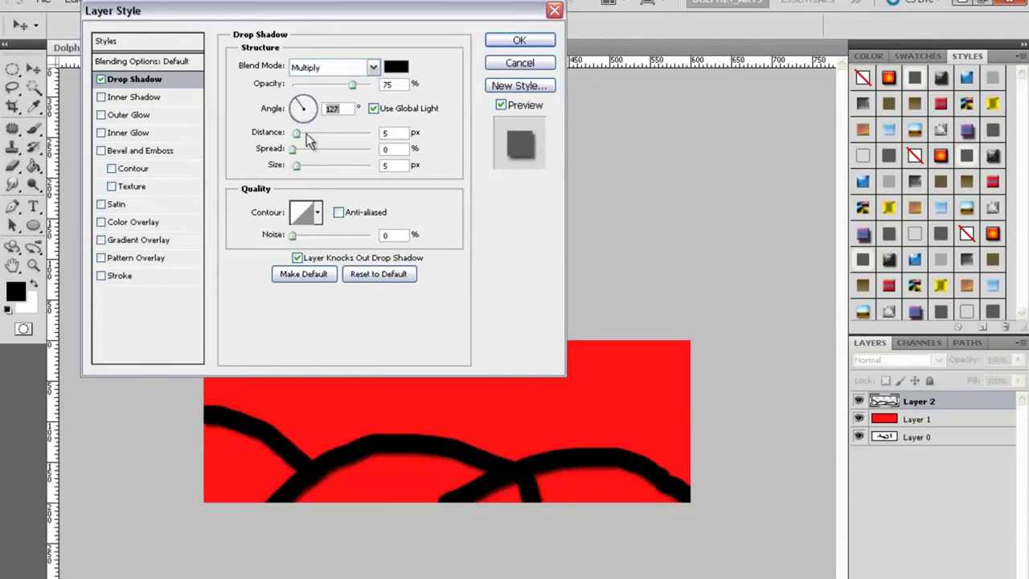
pyautogui.moveTo(296, 133); pyautogui.dragTo(319, 137)
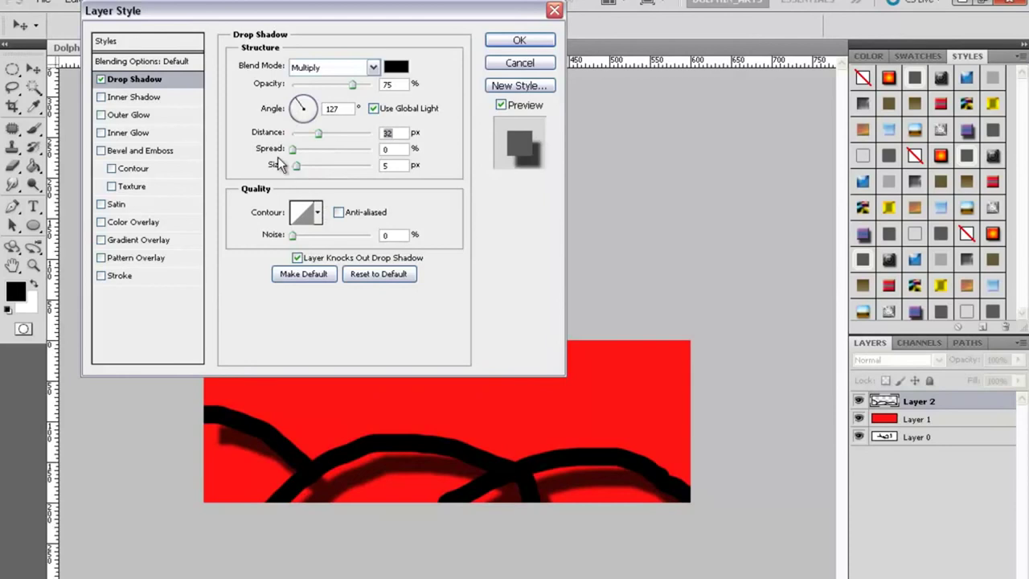
pyautogui.moveTo(296, 165); pyautogui.dragTo(314, 175)
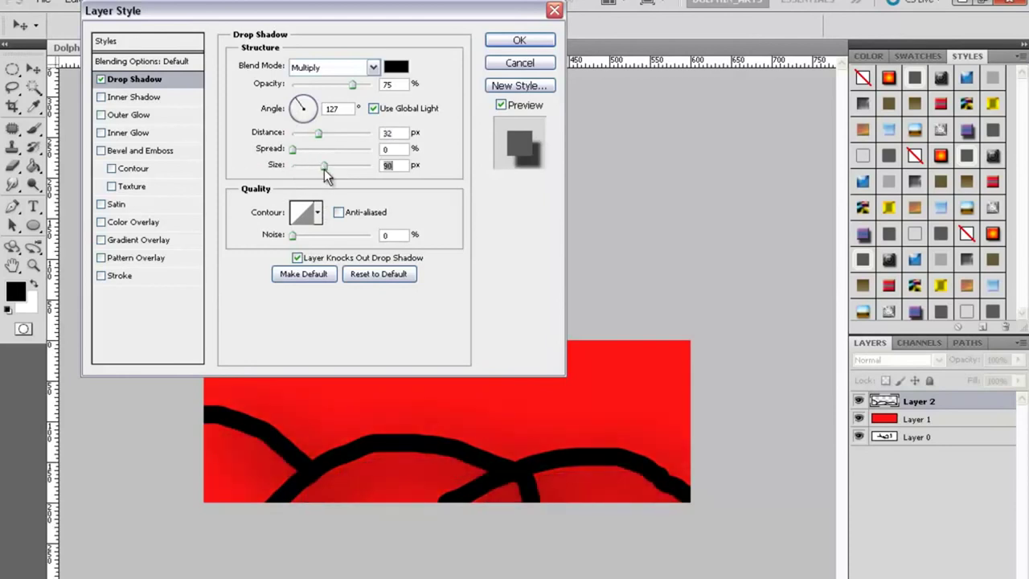
pyautogui.click(150, 100)
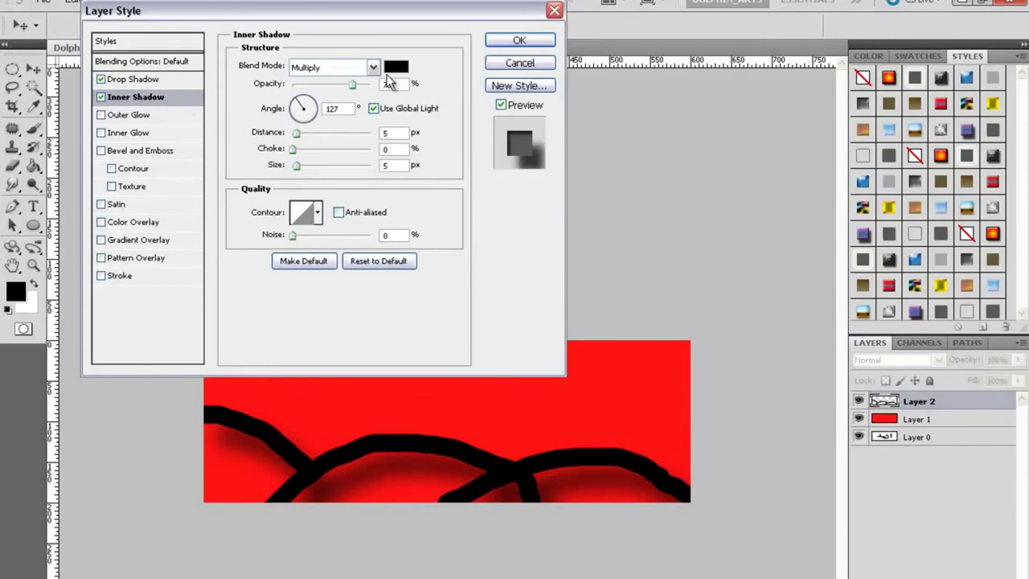
# Make the Inner Shadow colour white with Normal blend mode.
pyautogui.click(394, 67)
pyautogui.click(196, 499)
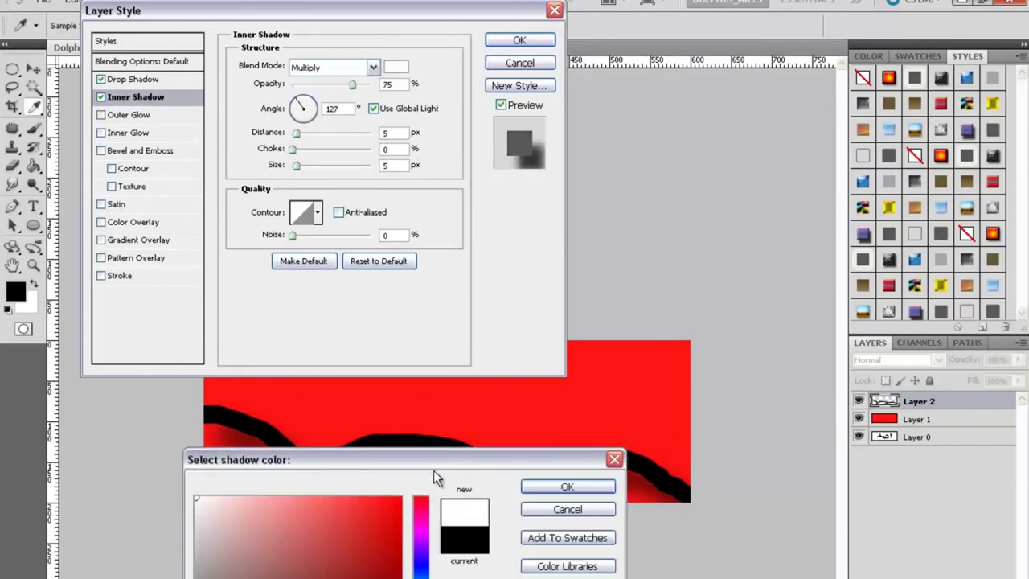
pyautogui.click(546, 489)
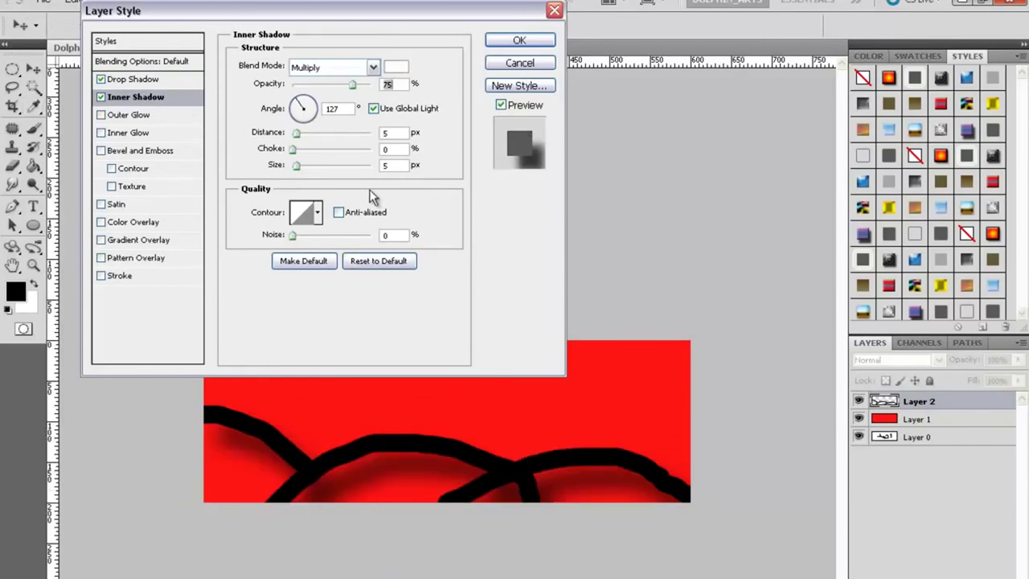
pyautogui.click(361, 69)
pyautogui.click(320, 79)
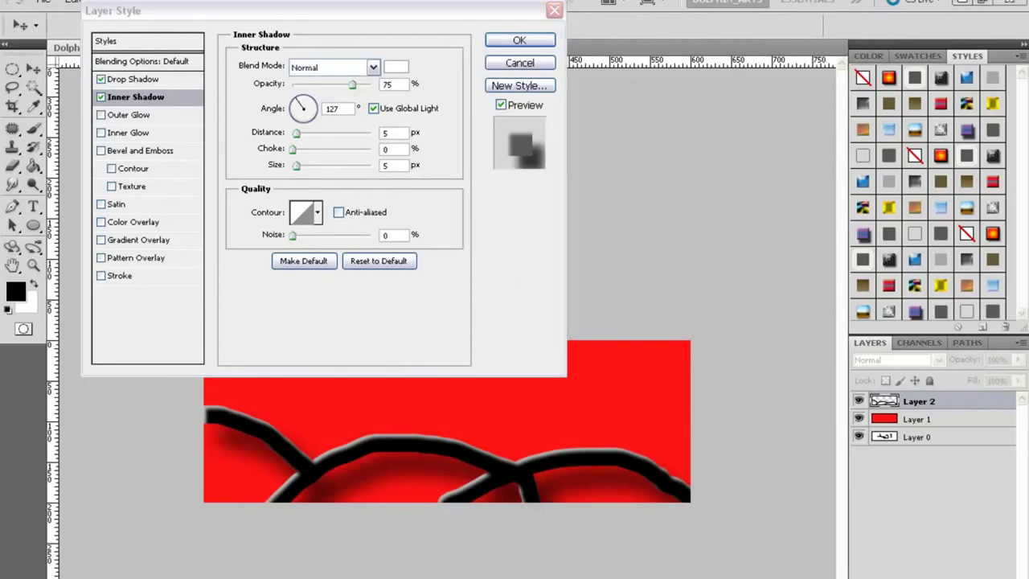
# Add an Outer Glow to the strokes and show its settings.
pyautogui.click(183, 105)
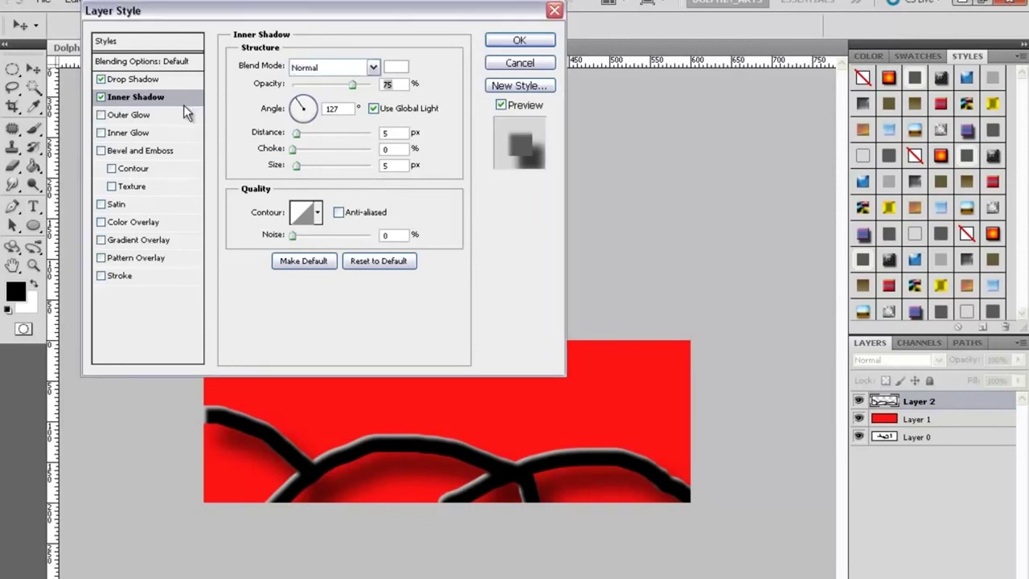
pyautogui.click(100, 115)
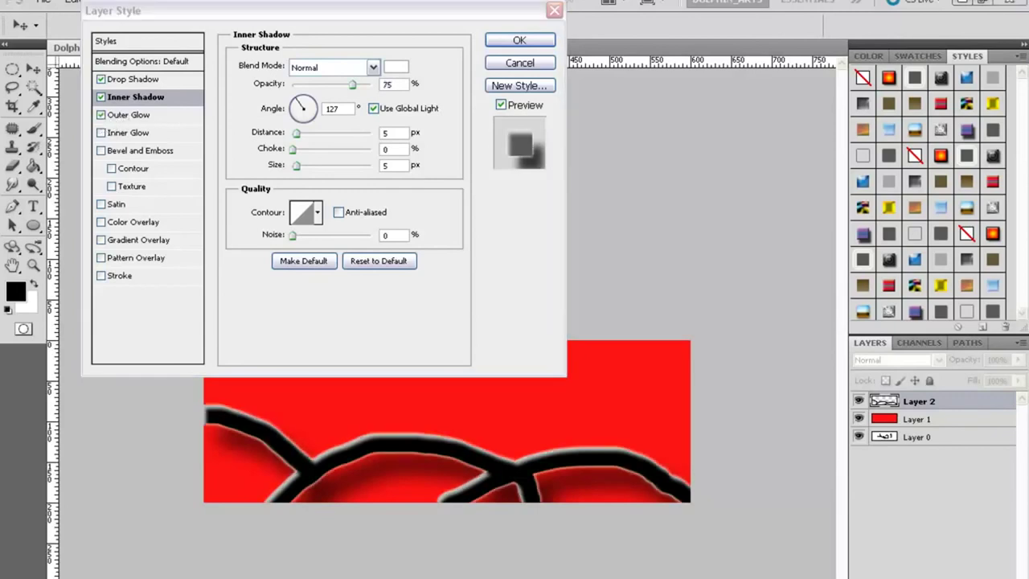
pyautogui.click(140, 116)
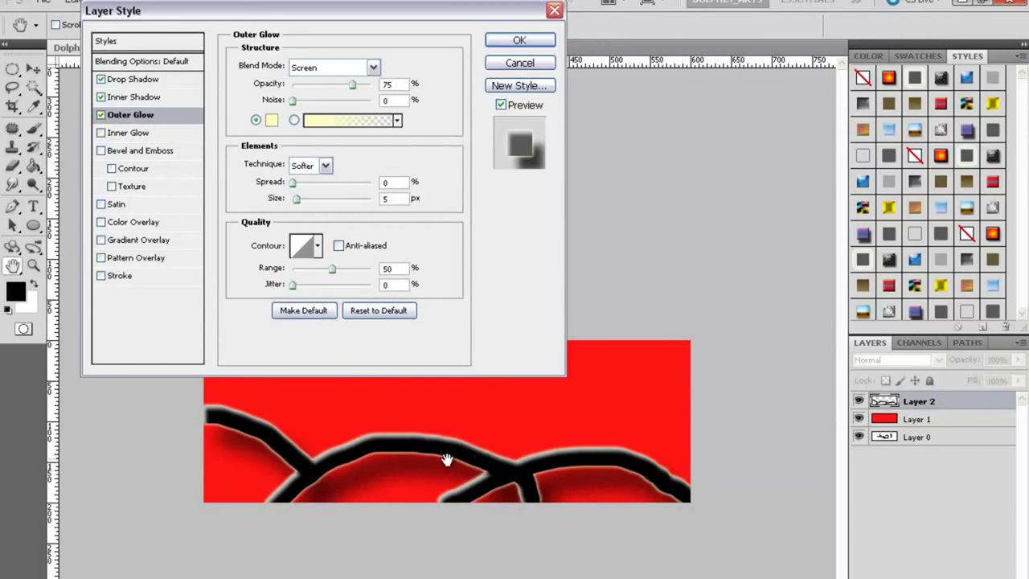
# Preview Outer Glow, Inner Glow, Bevel and Emboss, and Satin effects on the strokes.
pyautogui.click(101, 115)
pyautogui.click(100, 133)
pyautogui.click(101, 133)
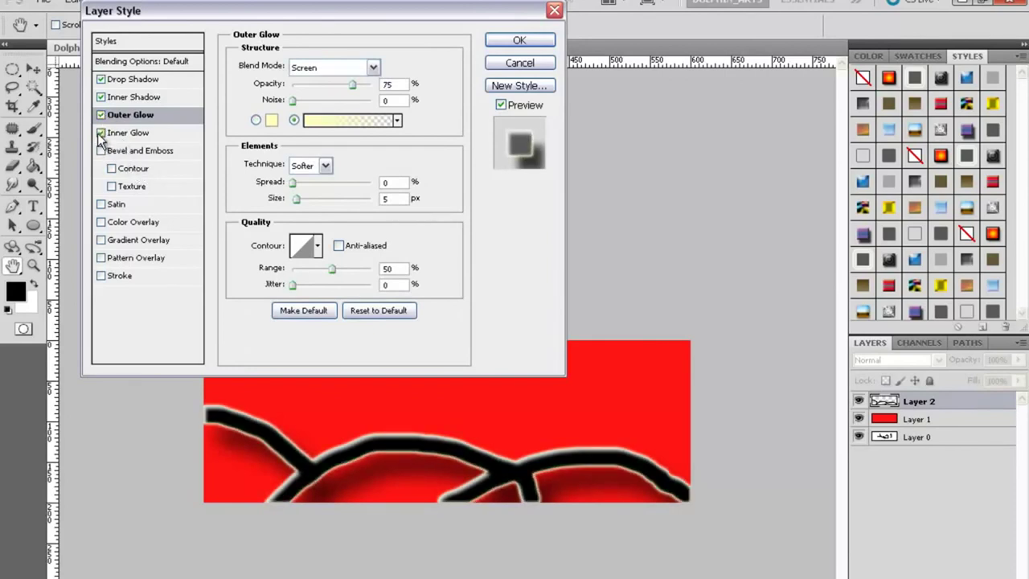
pyautogui.click(100, 151)
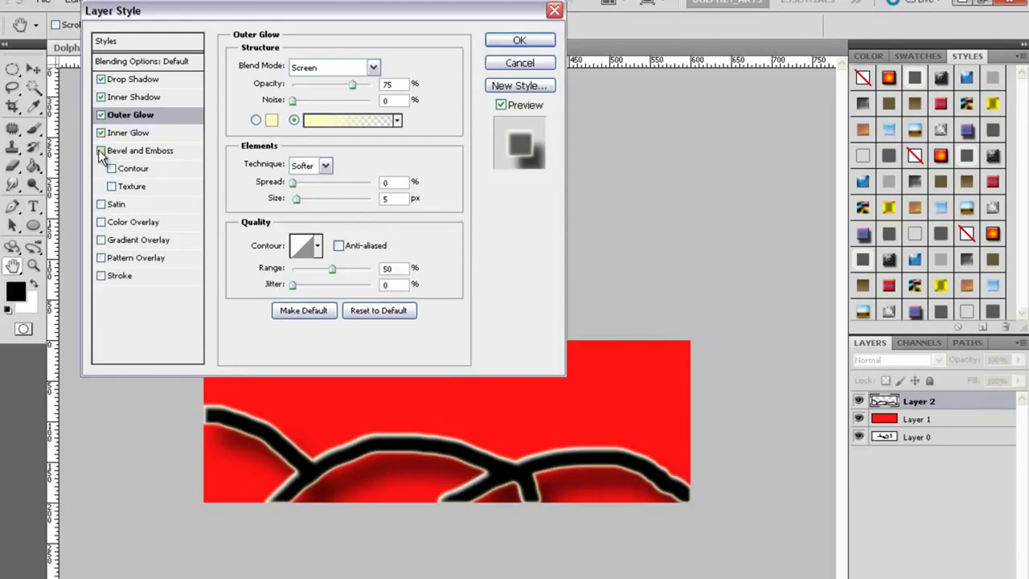
pyautogui.click(102, 204)
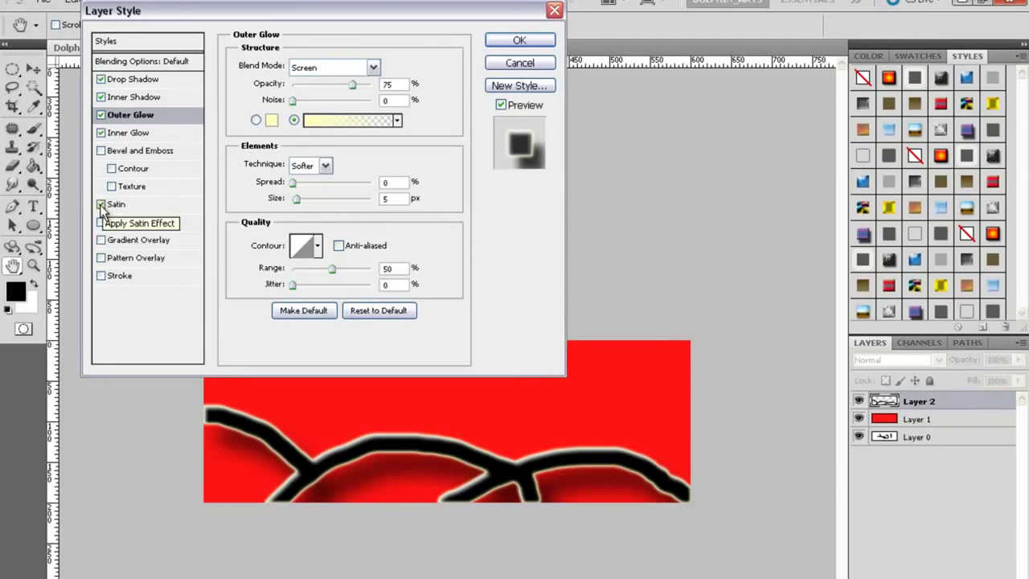
pyautogui.click(101, 204)
pyautogui.click(102, 205)
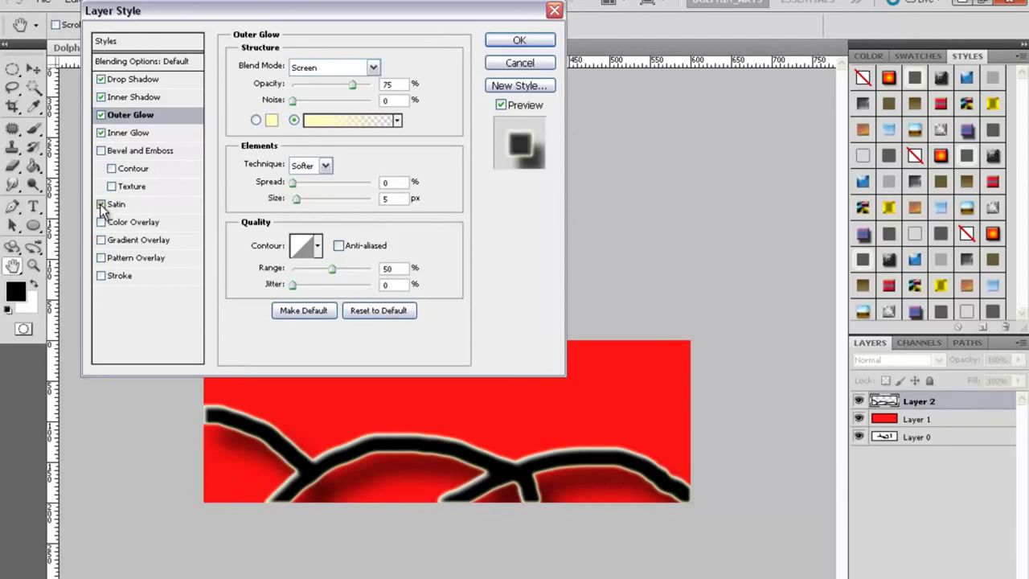
# Preview colour, gradient and pattern overlays and Stroke, then cancel to discard all effects.
pyautogui.click(102, 223)
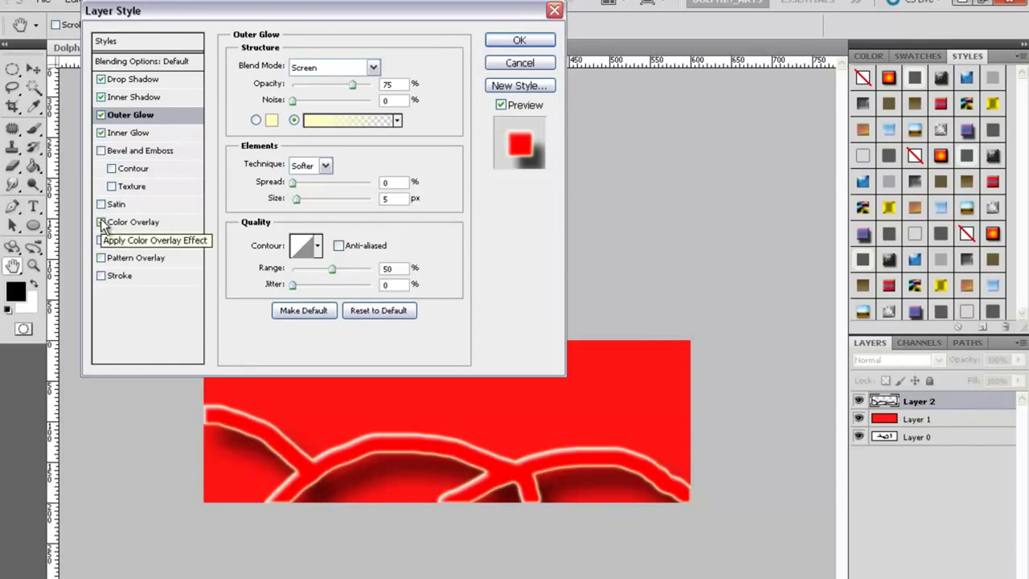
pyautogui.click(101, 223)
pyautogui.click(101, 240)
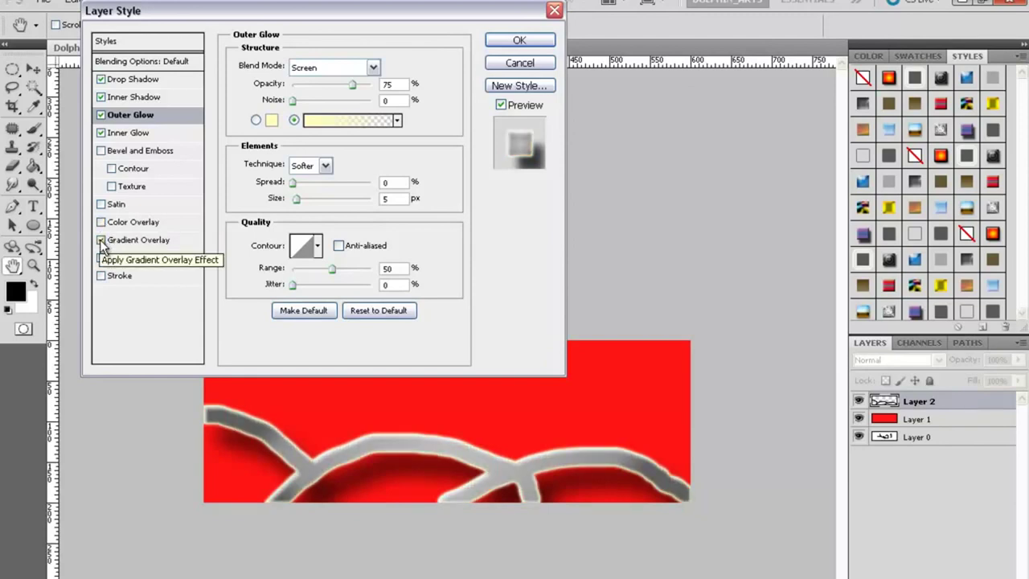
pyautogui.click(101, 240)
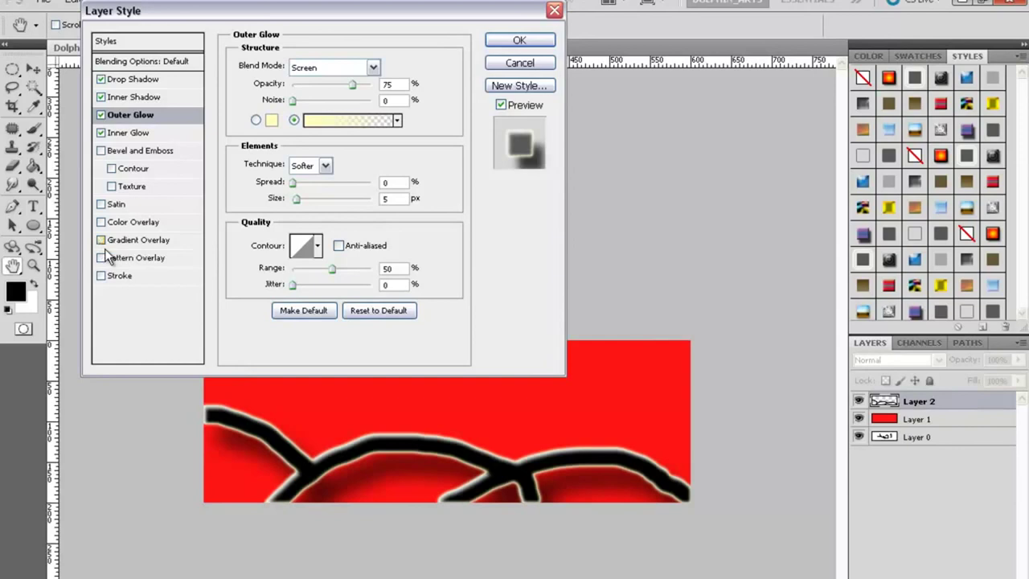
pyautogui.click(102, 258)
pyautogui.click(102, 276)
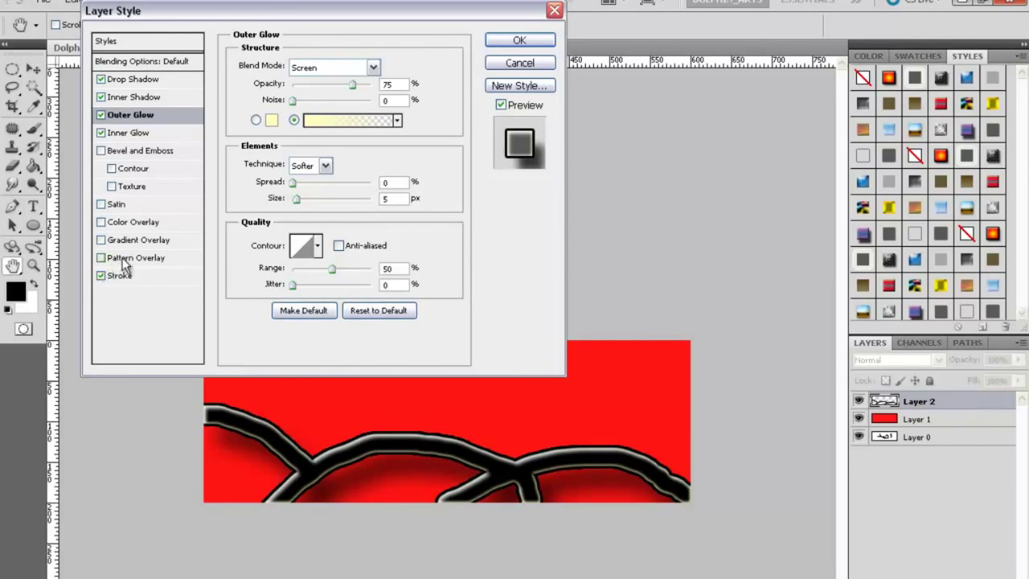
pyautogui.click(537, 476)
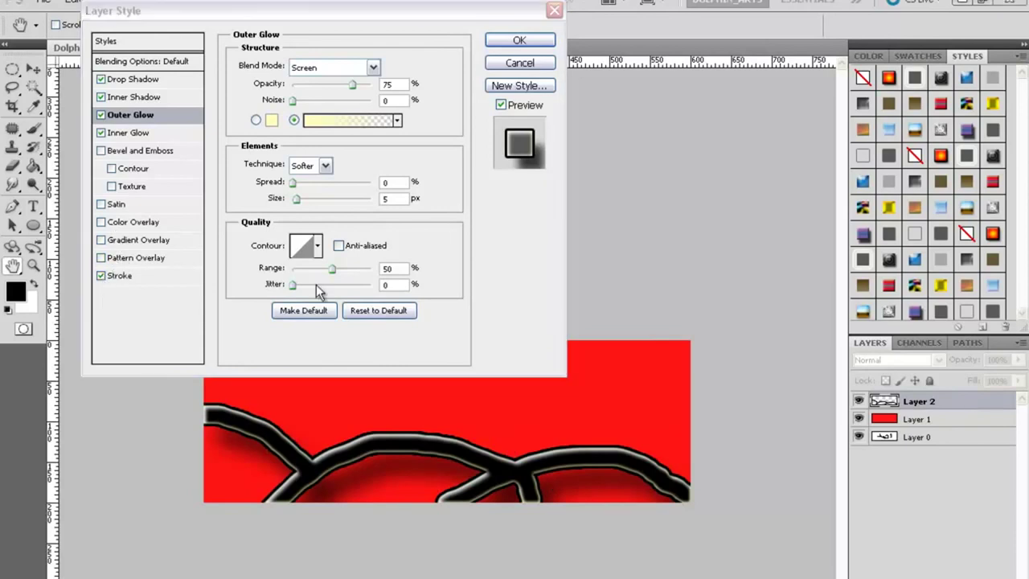
pyautogui.click(555, 9)
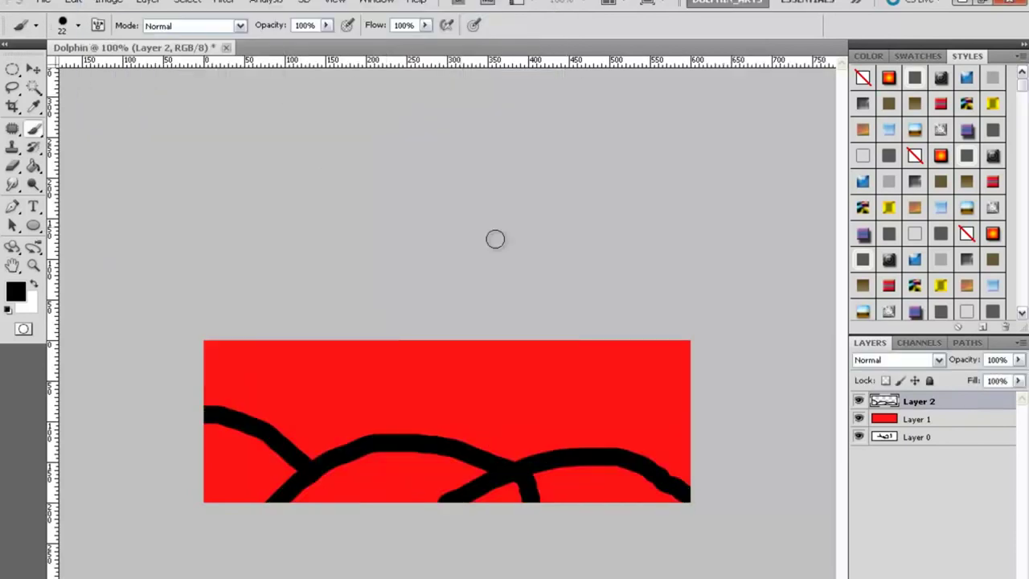